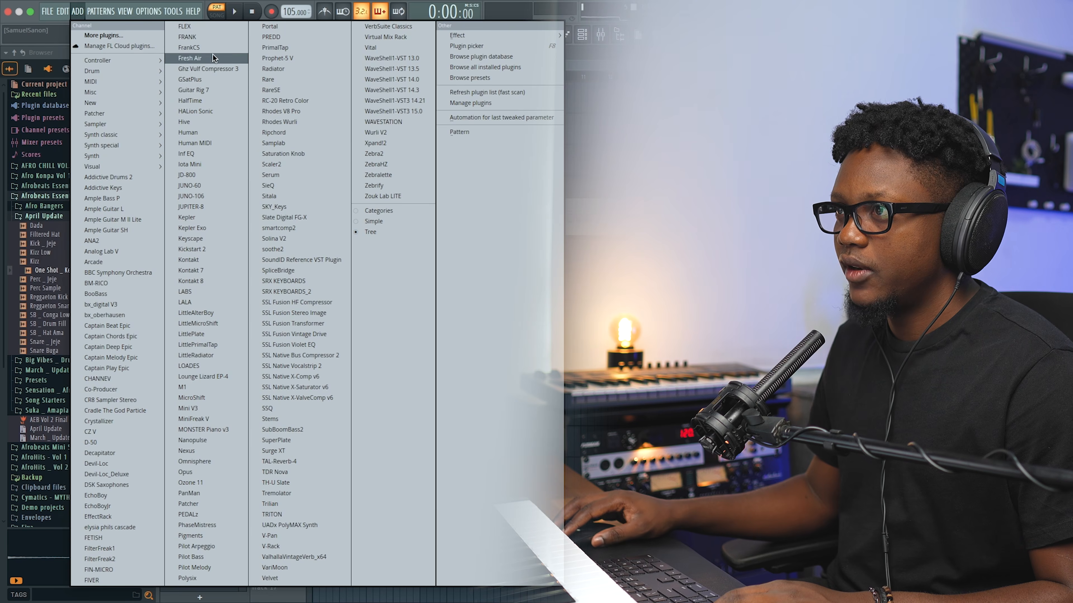
Step: Add a FLEX instrument channel and load an electric piano sound from the Essential Pianos library
left_click(223, 26)
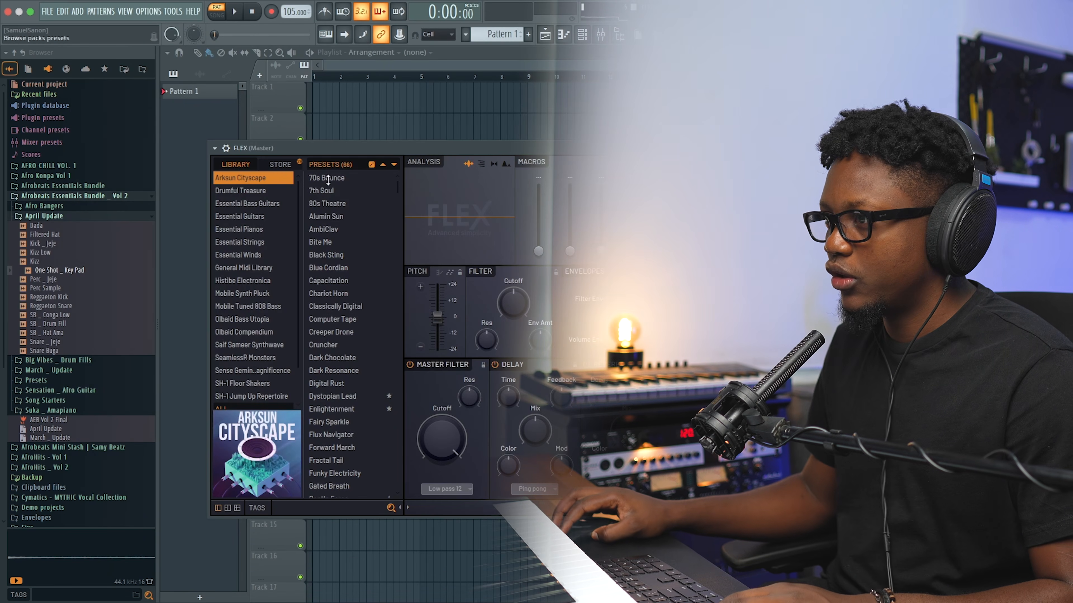
left_click(260, 215)
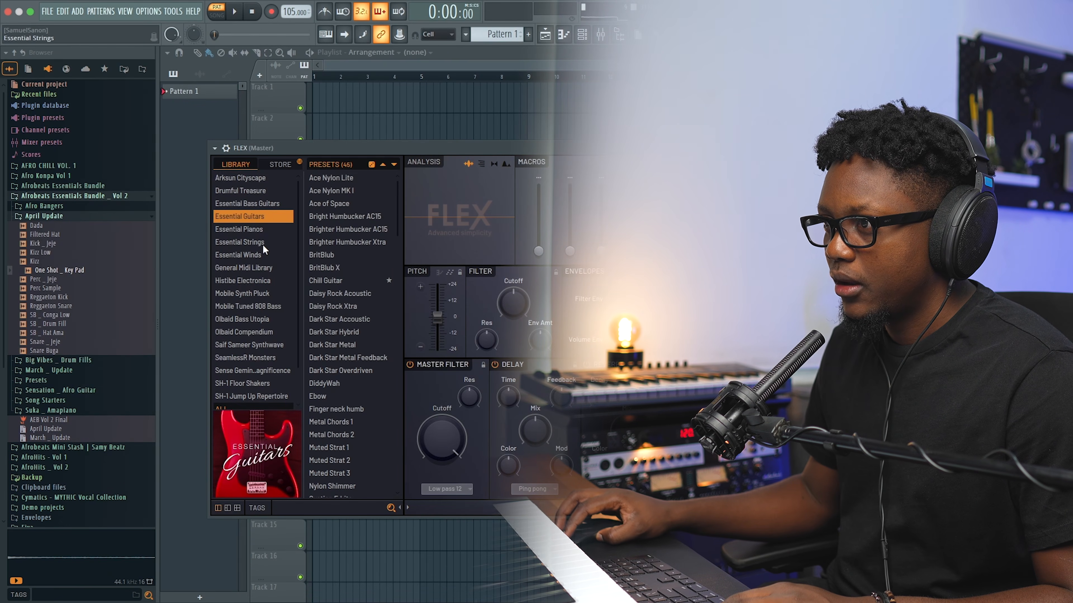
left_click(260, 229)
left_click(393, 242)
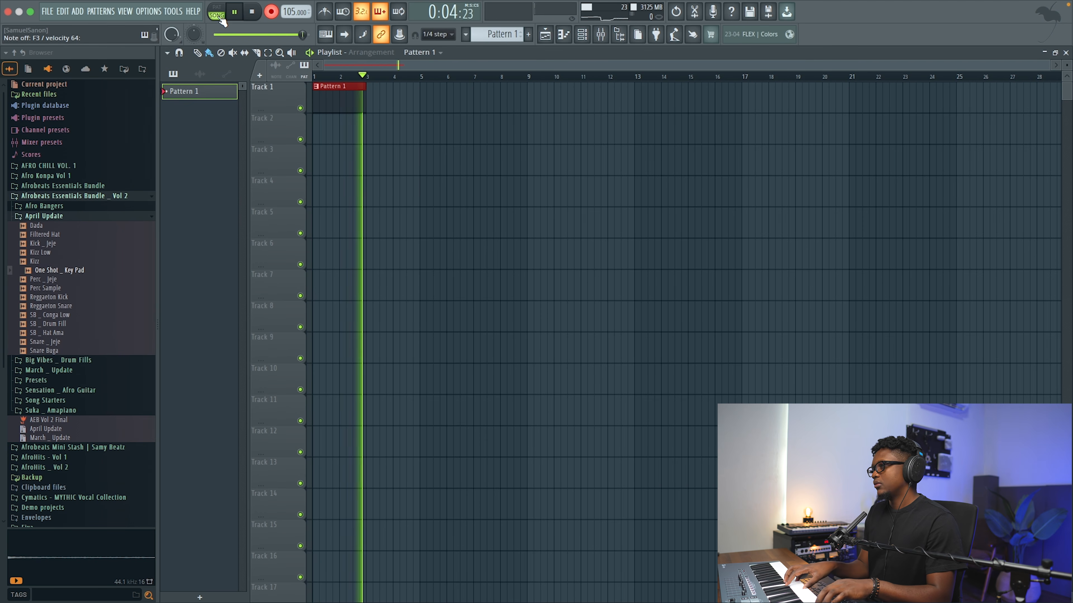
Step: Stop the chord recording and open Pattern 1's recorded notes in the piano roll
key("space")
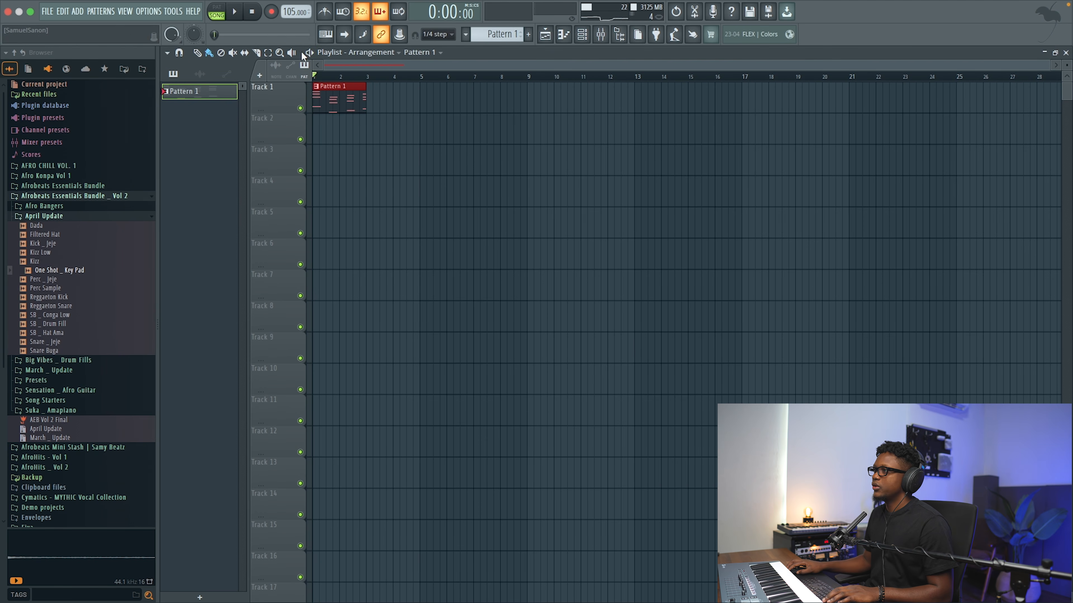
double_click(347, 102)
scroll(748, 130, "up", 9)
left_click_drag(551, 62, 424, 72)
Step: Shift the second, third and fourth chords earlier, with the third chord starting at bar 2
left_click_drag(423, 451, 335, 217)
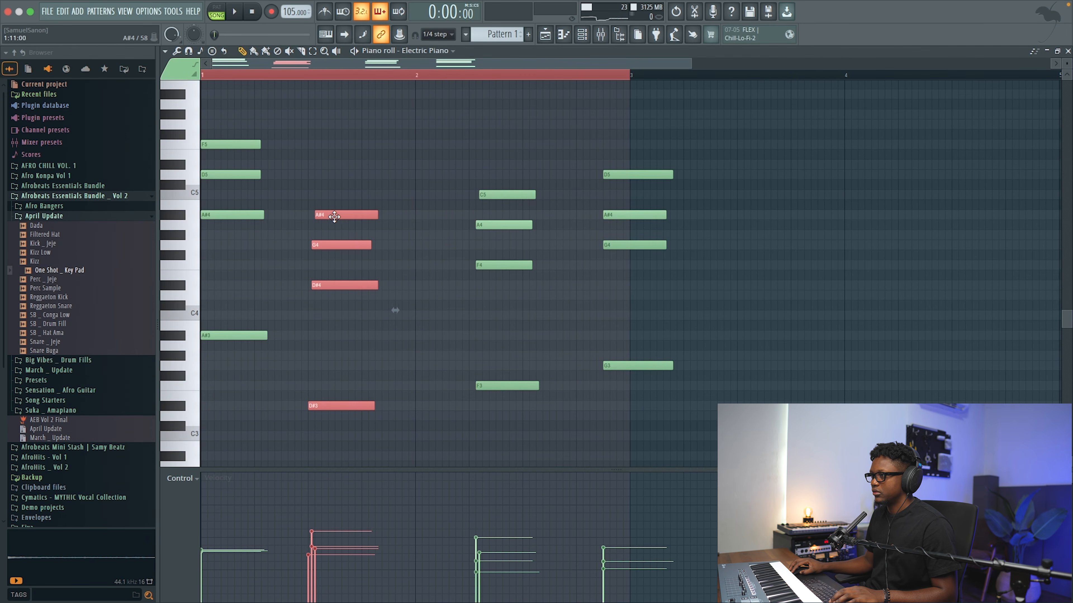
left_click_drag(665, 431, 477, 139)
left_click_drag(491, 195, 431, 195)
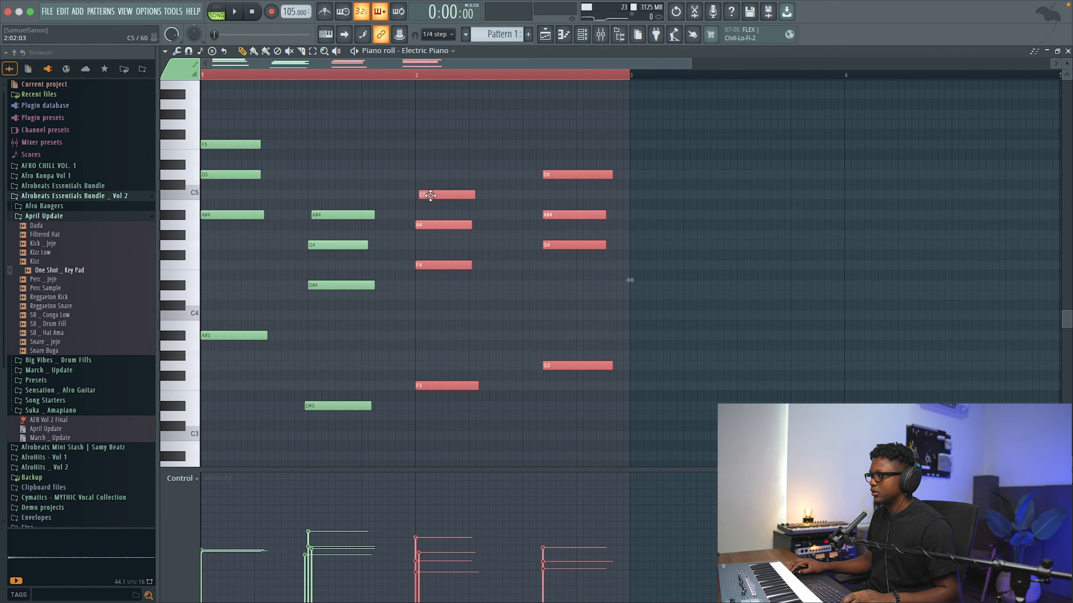
left_click_drag(664, 382, 562, 160)
left_click_drag(561, 172, 543, 172)
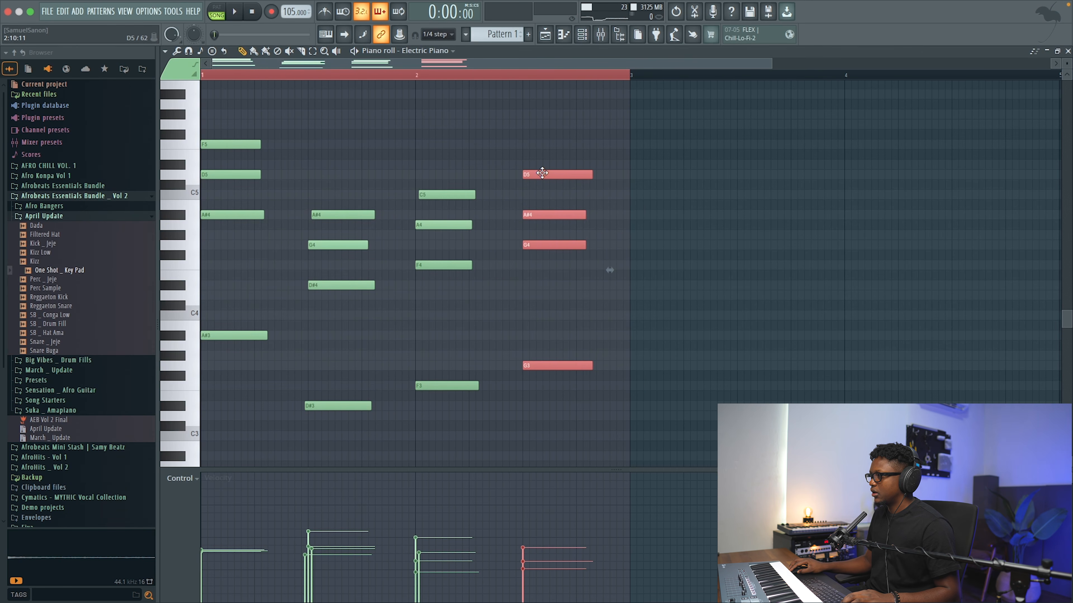
Step: Quantize the start times of all chord notes with the duration option set to Leave duration, and play them back
left_click(698, 210)
key("alt+q")
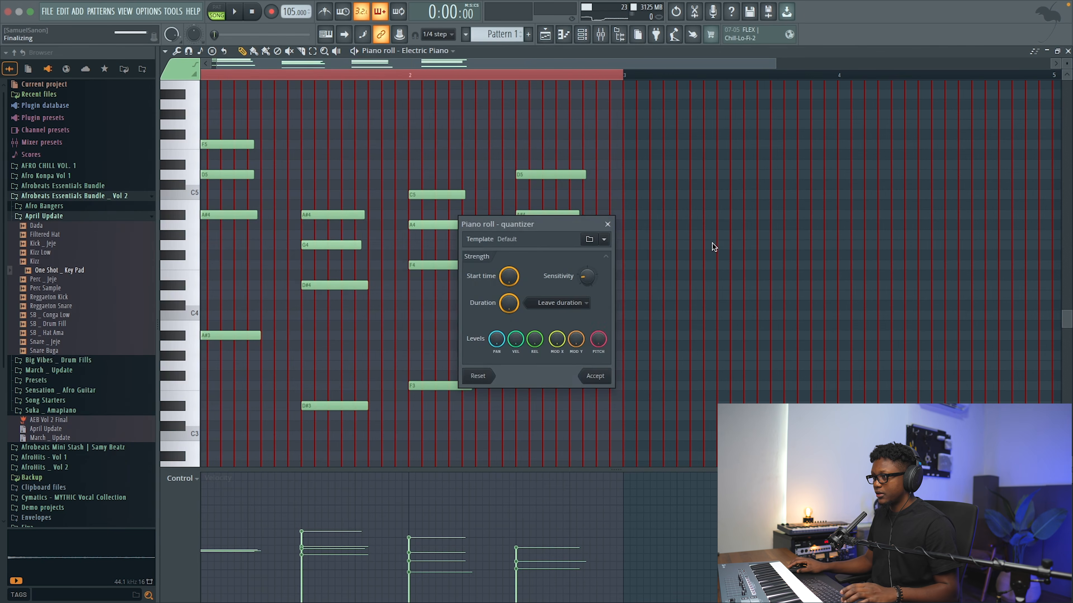
left_click(594, 375)
key("space")
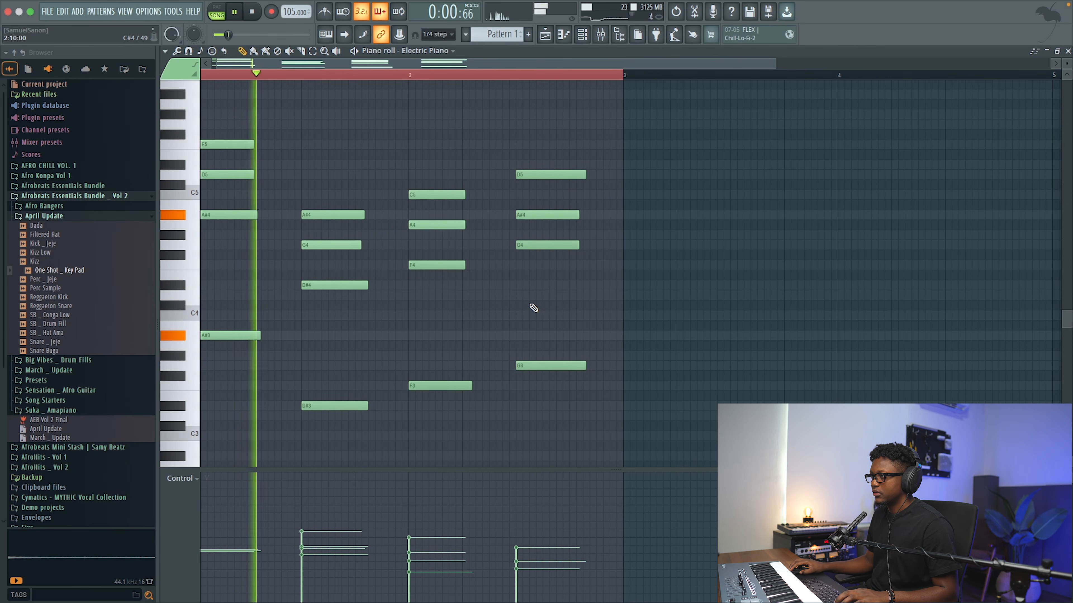
Step: Extend the chord notes with quick legato until each reaches the following chord, and audition the pattern
key("ctrl+l")
key("space")
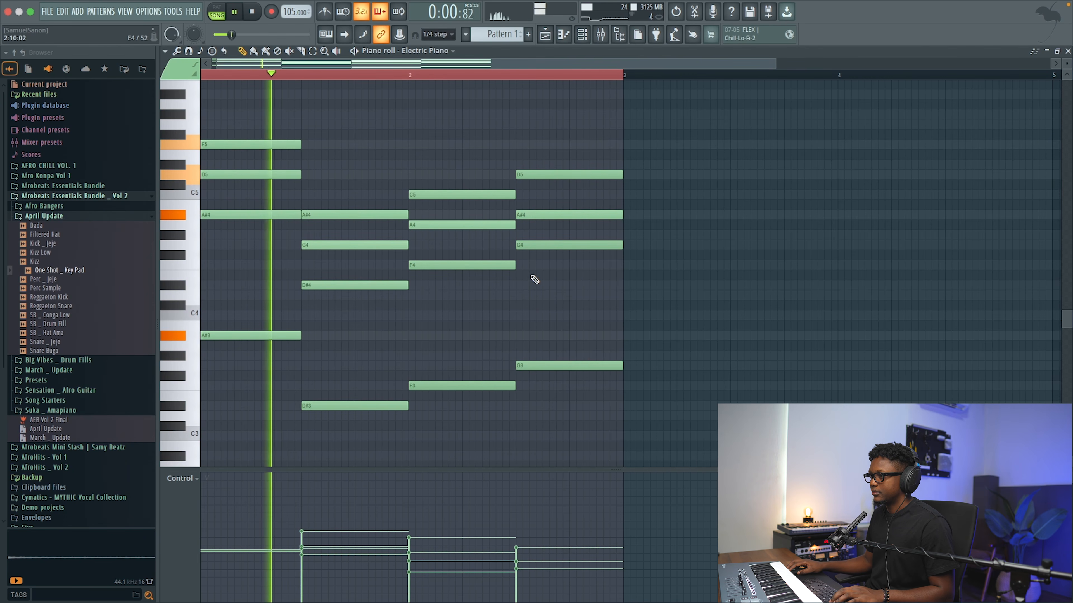
key("space")
Step: Select the second and fourth chords, set snap to Cell, and move both chords about half a beat earlier
left_click_drag(364, 429, 342, 100)
left_click_drag(567, 420, 537, 130)
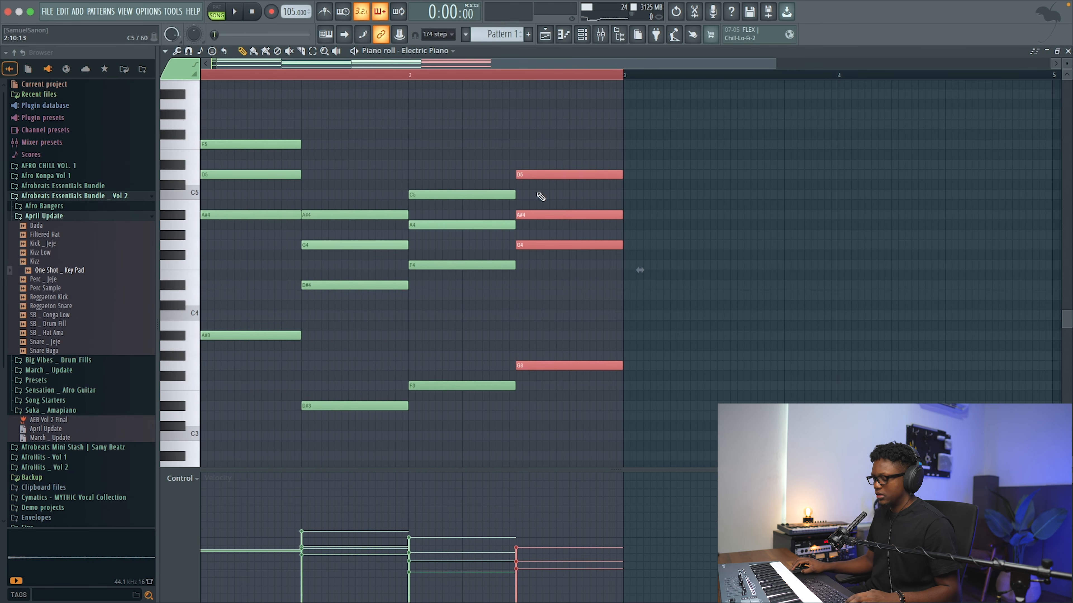
left_click_drag(359, 422, 345, 97)
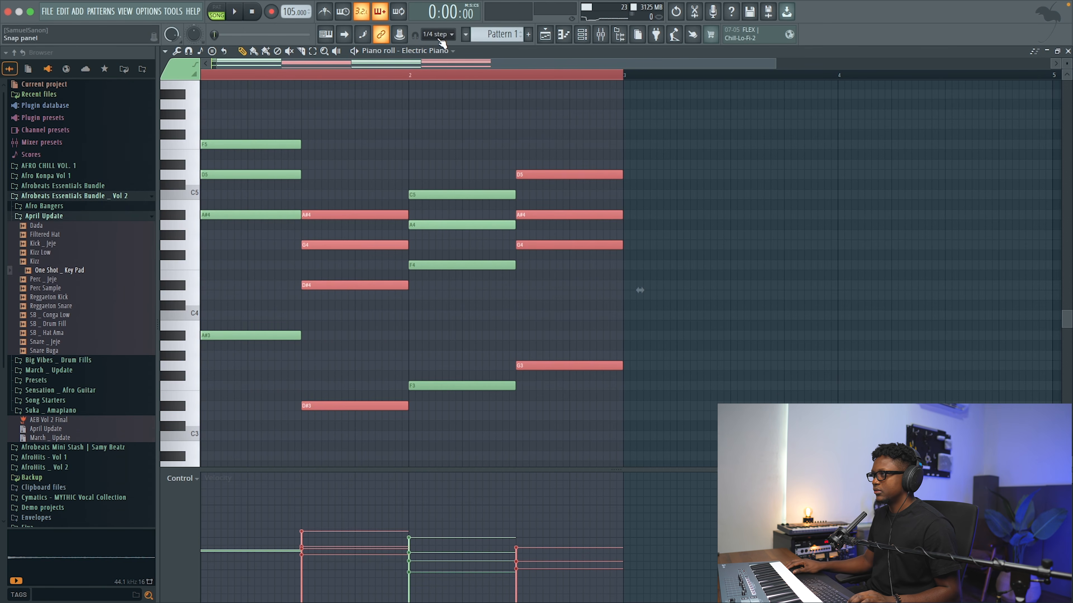
left_click(439, 34)
left_click(437, 57)
left_click_drag(327, 214, 301, 214)
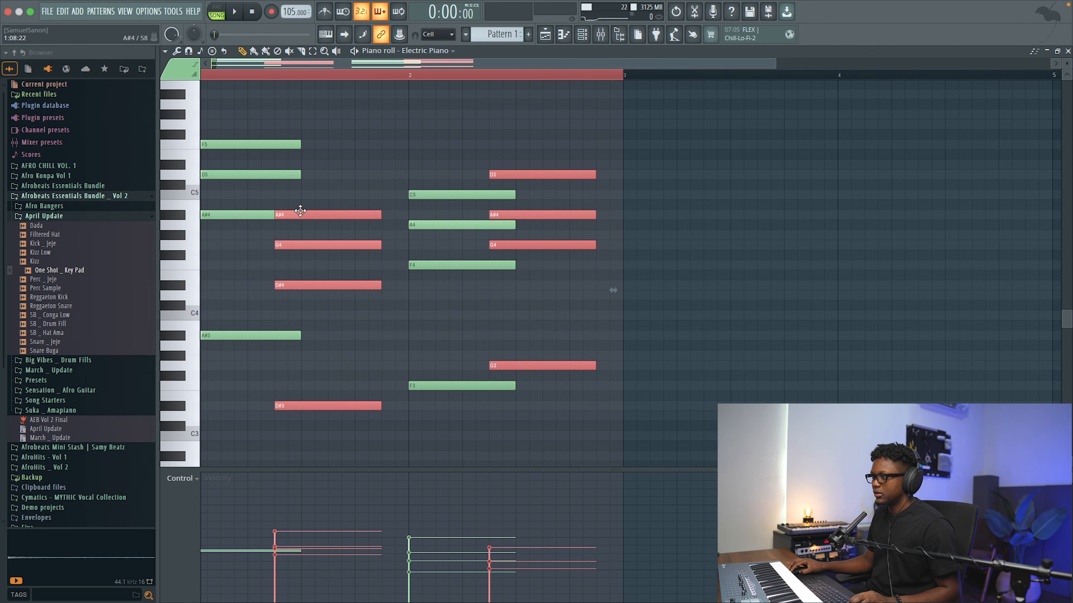
Step: Reapply quick legato to close the gaps and overlaps around the moved chords, and play the progression
left_click(372, 169)
key("ctrl+l")
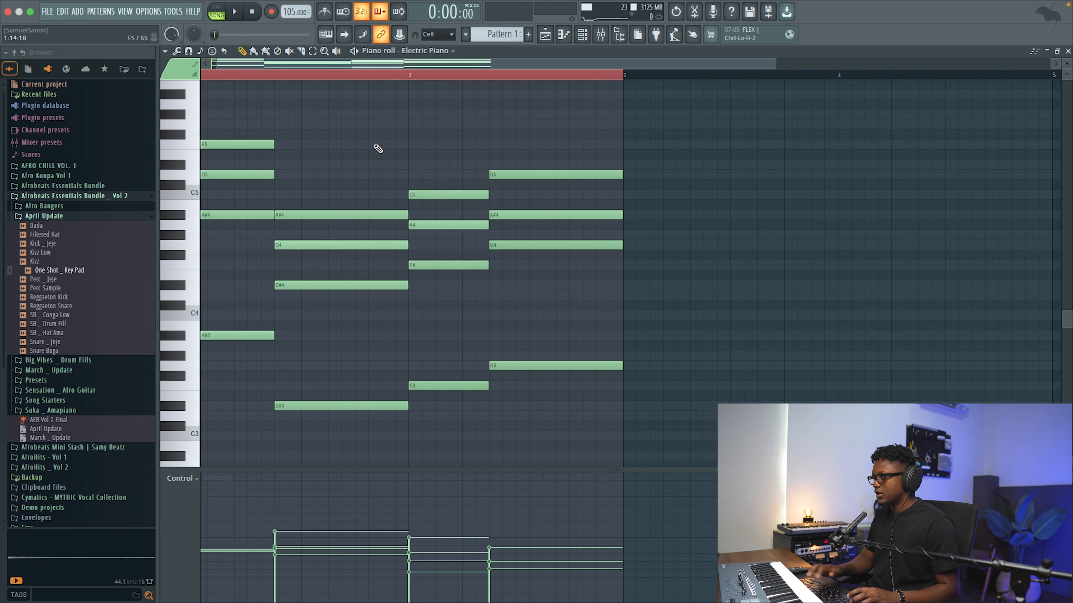
key("space")
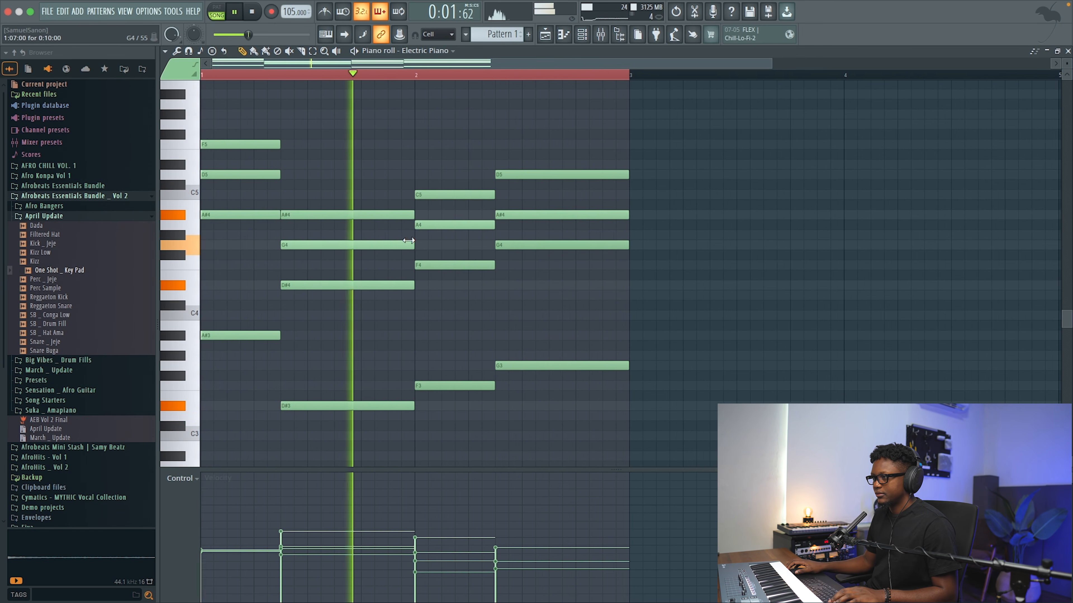
key("space")
Step: Lower the velocity of the second chord's G4 note to about the level of the chord's other notes
left_click(336, 407, "ctrl")
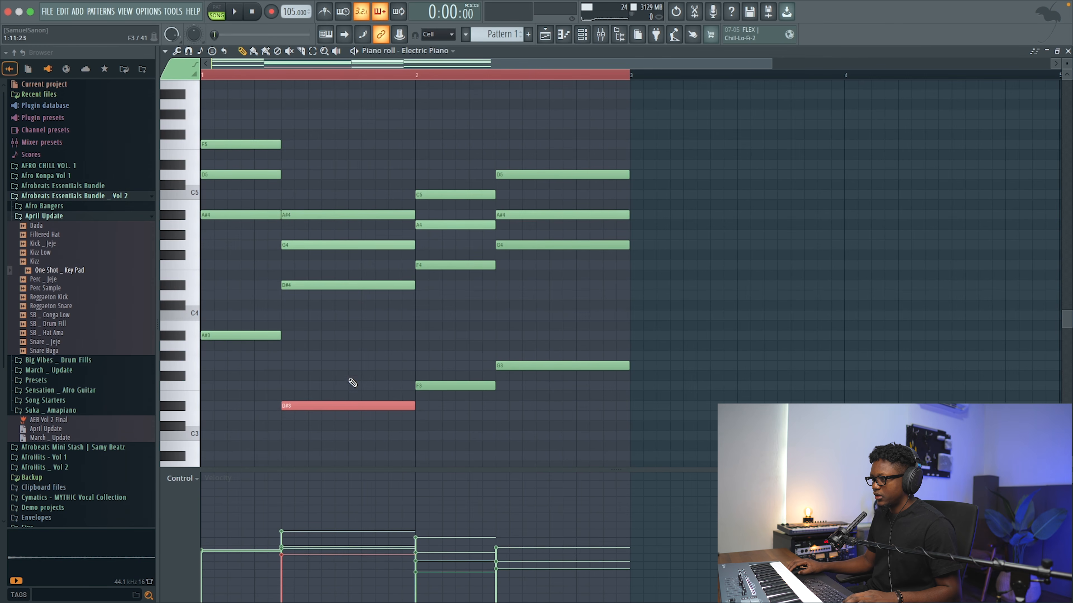
left_click(336, 286, "ctrl")
left_click(333, 246, "ctrl")
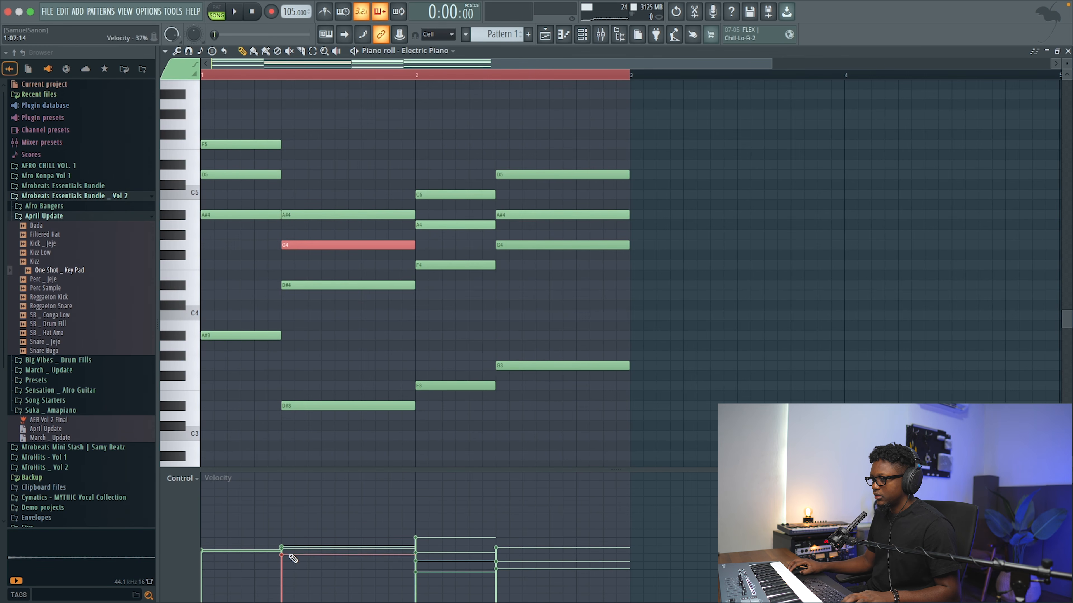
key("space")
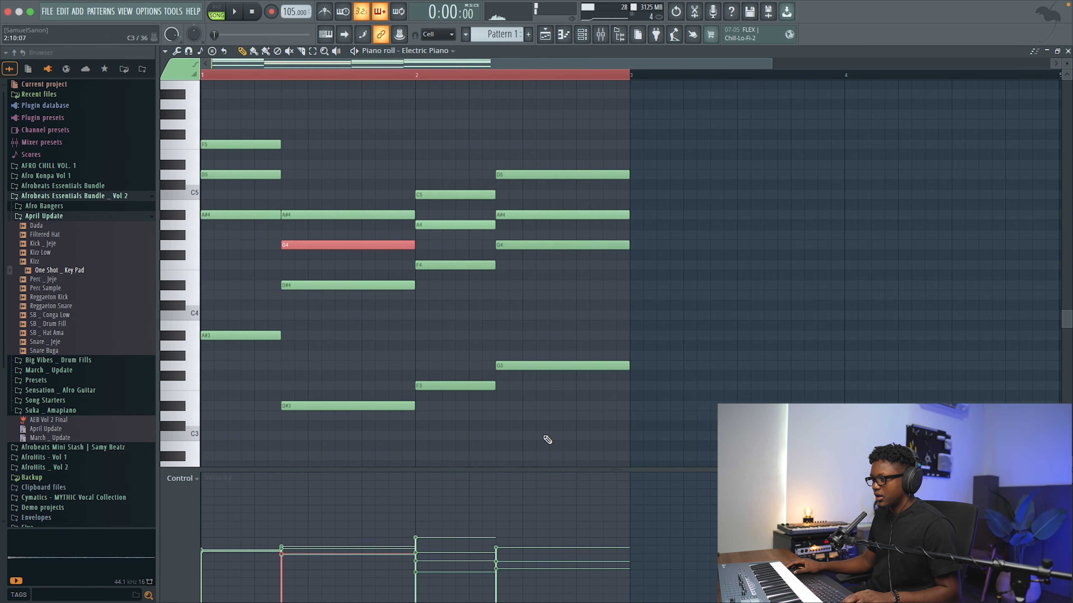
left_click(705, 381, "ctrl")
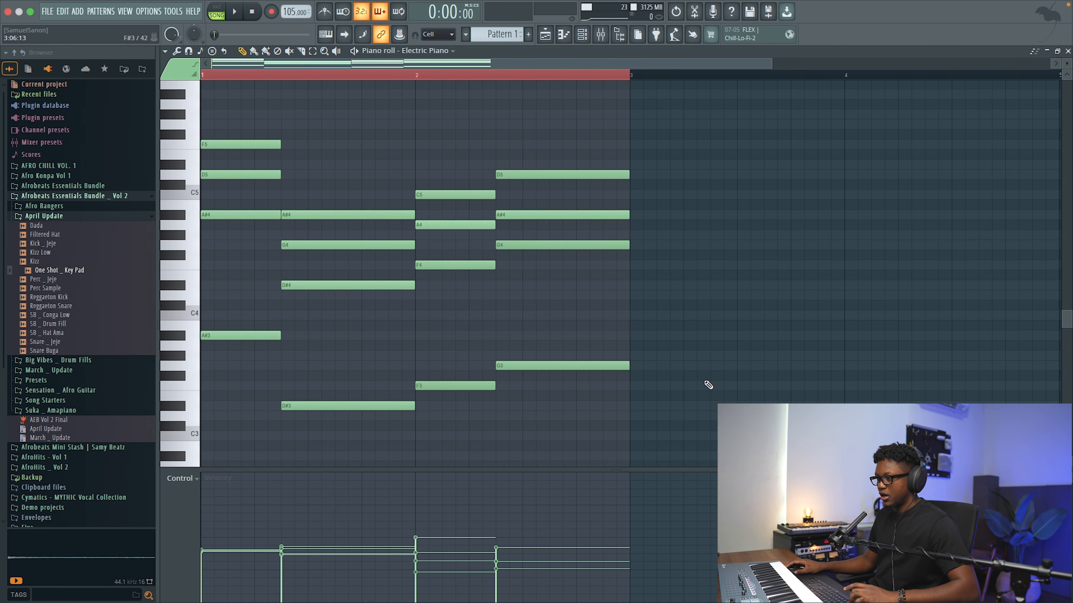
Step: Scale down the velocities of all chord notes by lowering Multiply in level scaling, and close the piano roll
key("alt+x")
left_click_drag(534, 274, 534, 291)
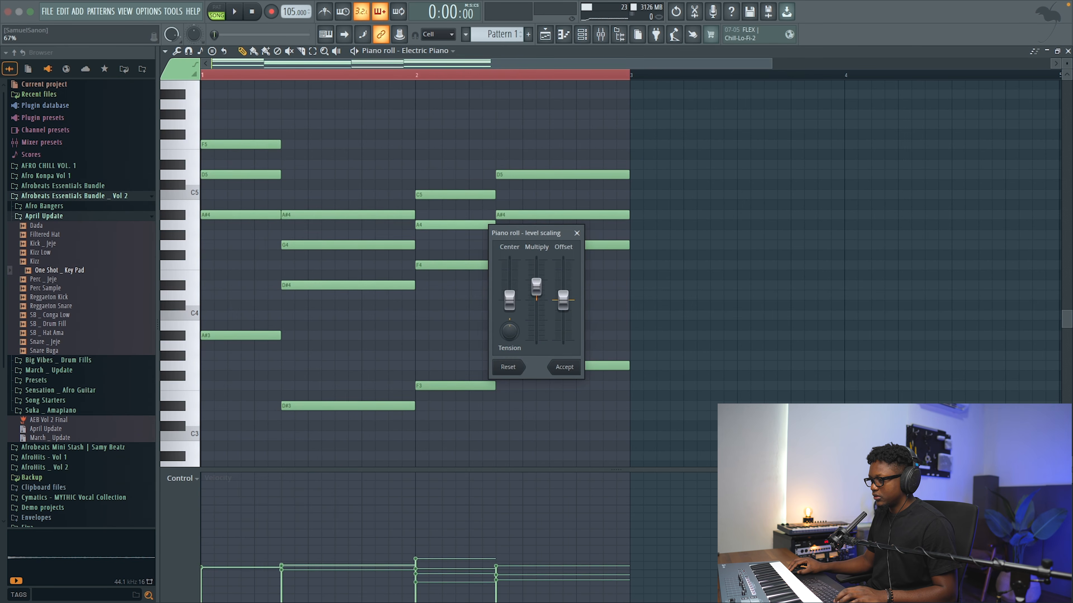
key("space")
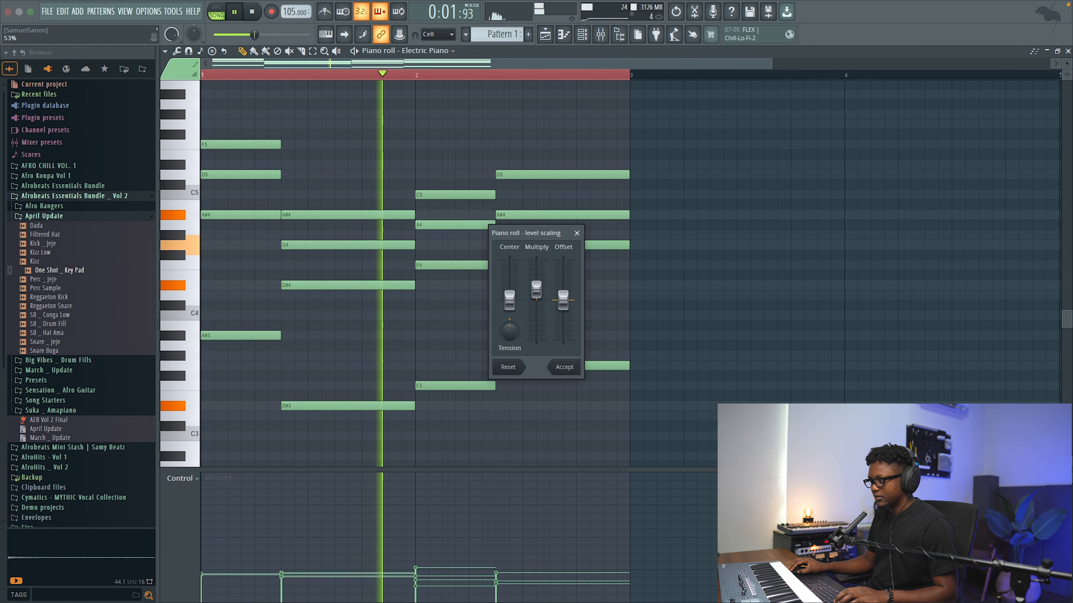
left_click(571, 370)
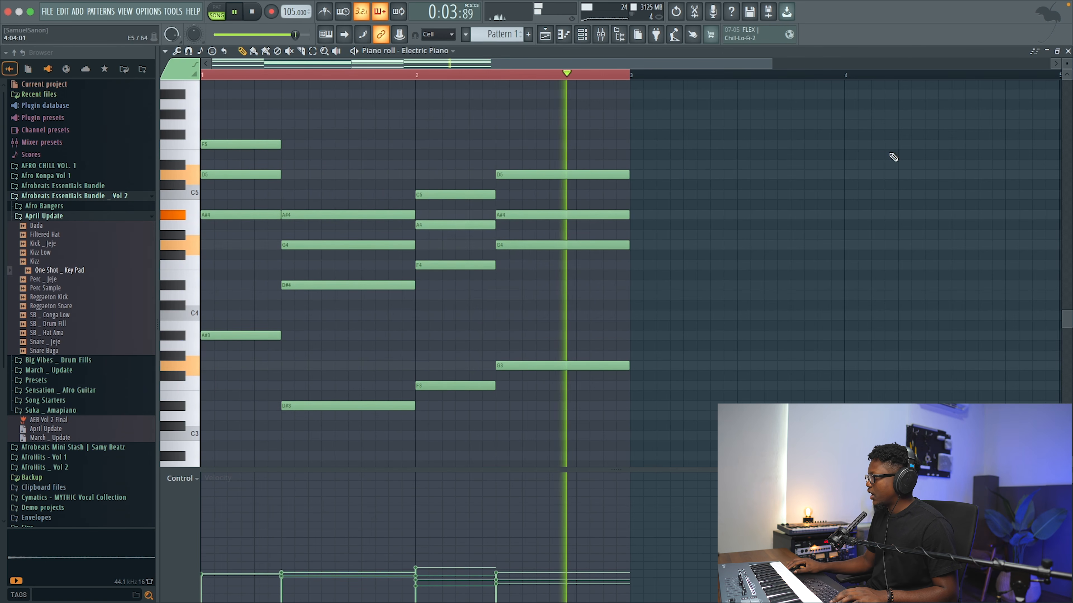
left_click(1068, 51)
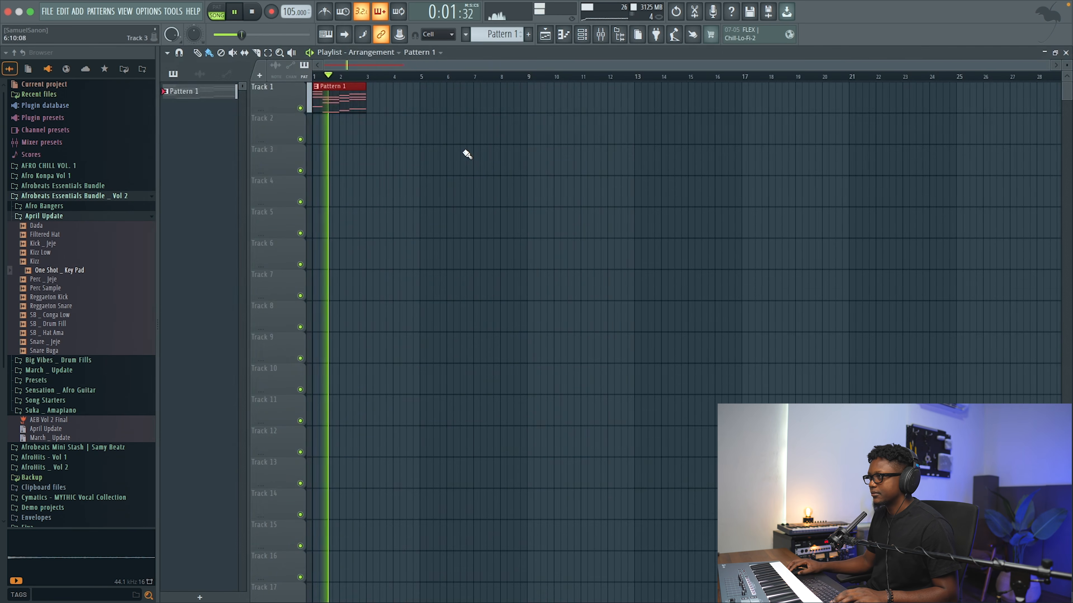
Step: Reopen Pattern 1's notes and duplicate the two-bar chord progression into bars 3 and 4
double_click(340, 102)
key("space")
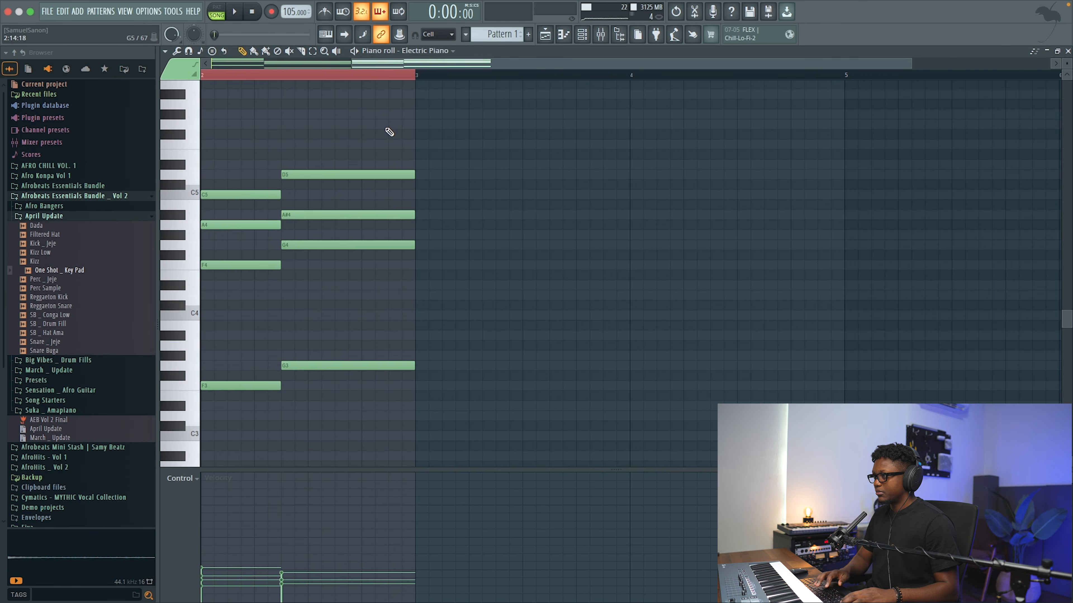
key("ctrl+v")
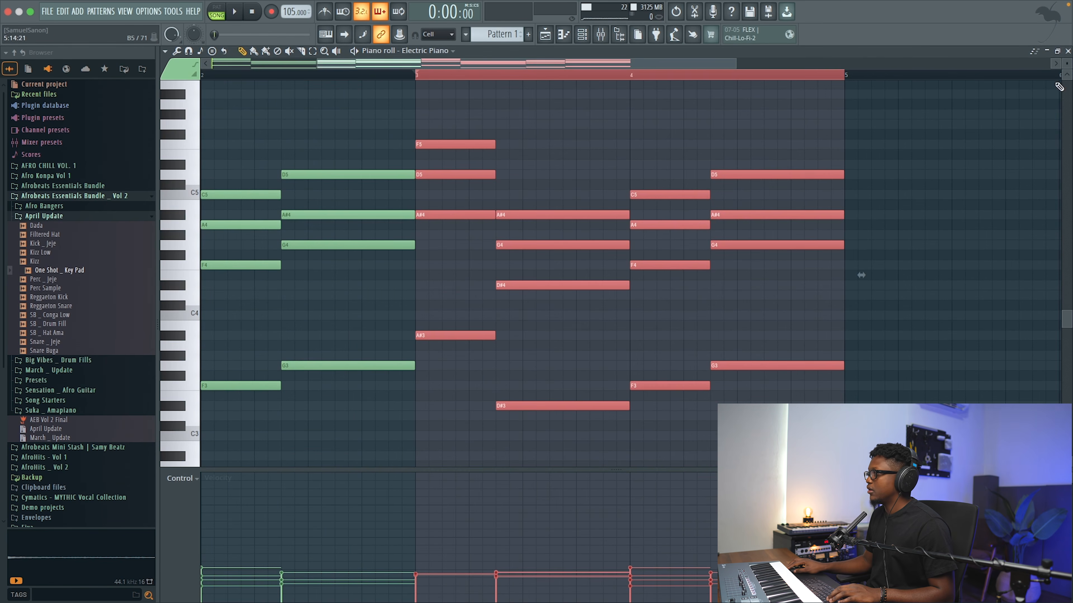
left_click(1068, 51)
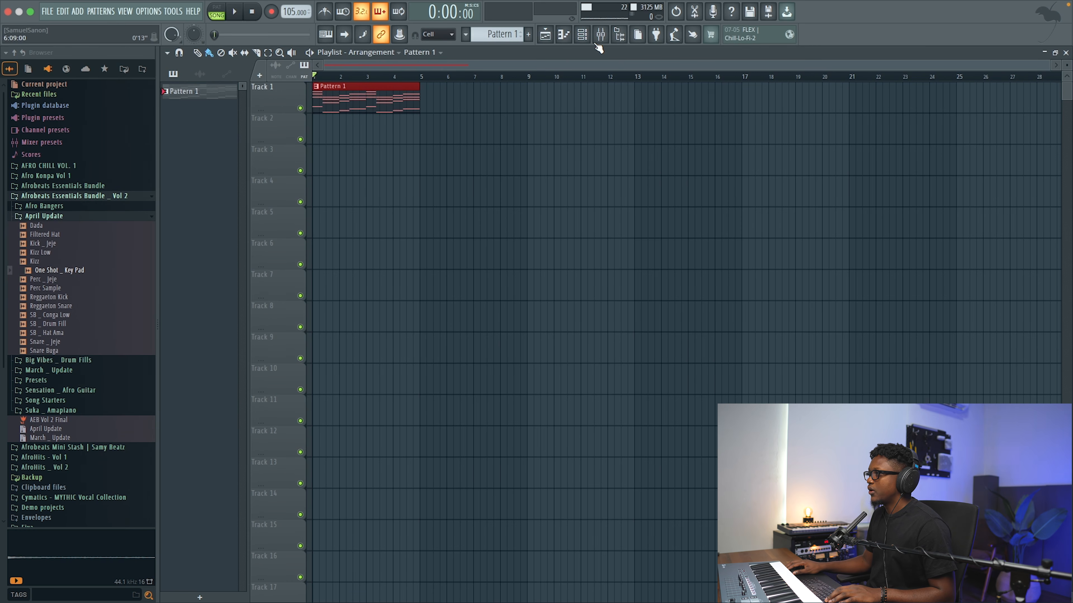
Step: Show the channel rack, add a Kepler Exo instrument and load a pad preset
left_click(588, 37)
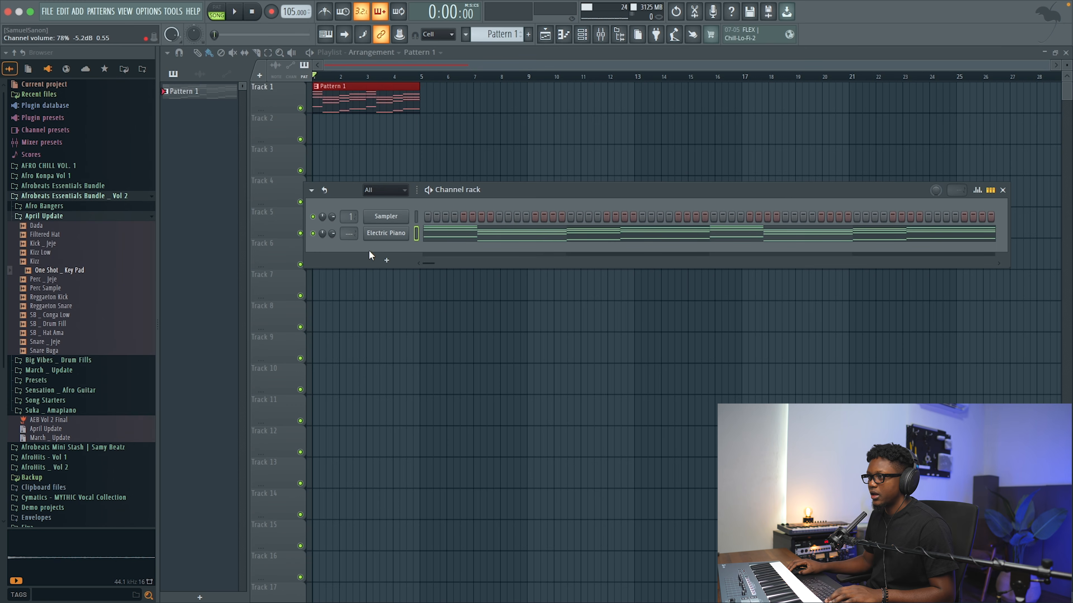
left_click(84, 17)
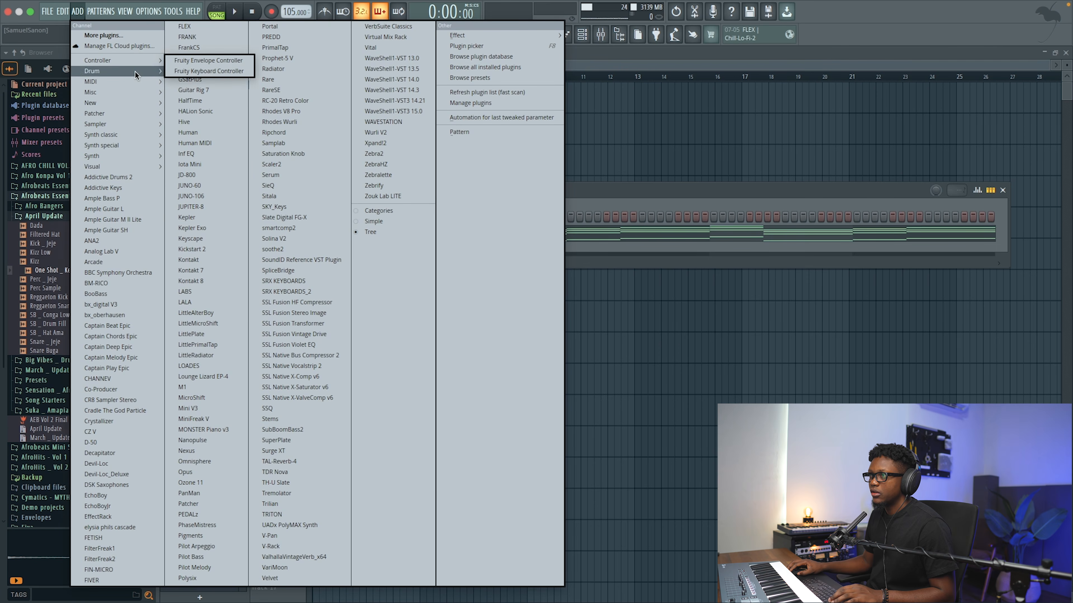
mouse_move(118, 112)
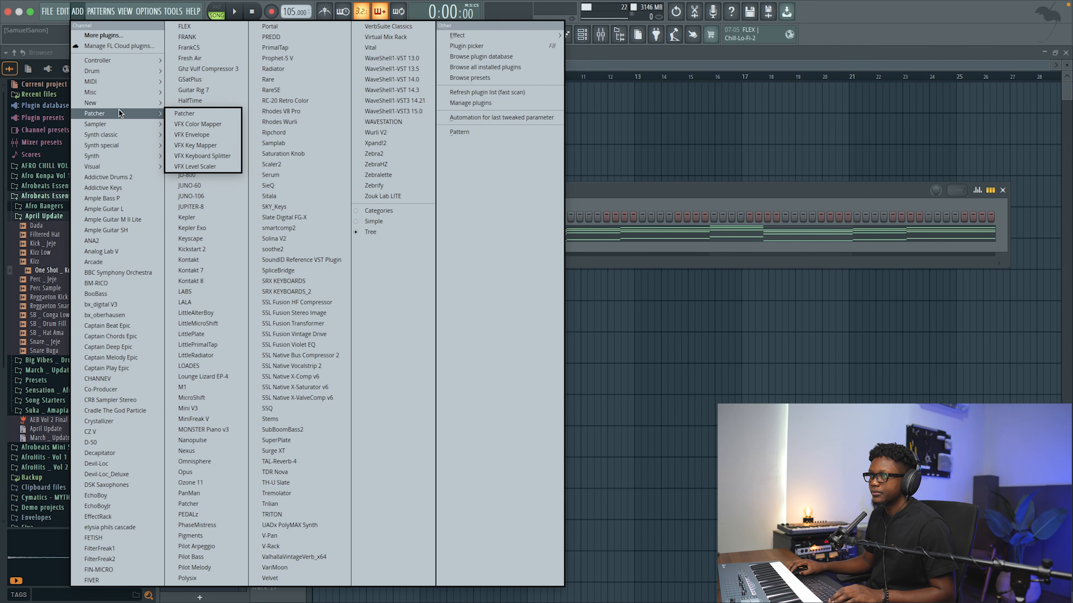
left_click(189, 113)
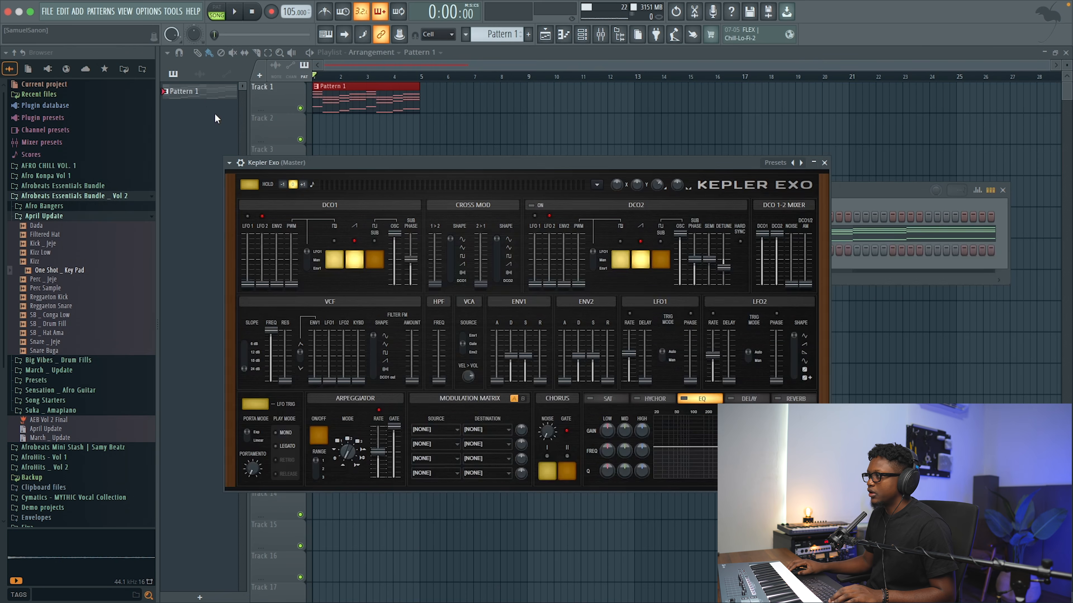
right_click(796, 164)
mouse_move(827, 202)
left_click(868, 210)
left_click(824, 163)
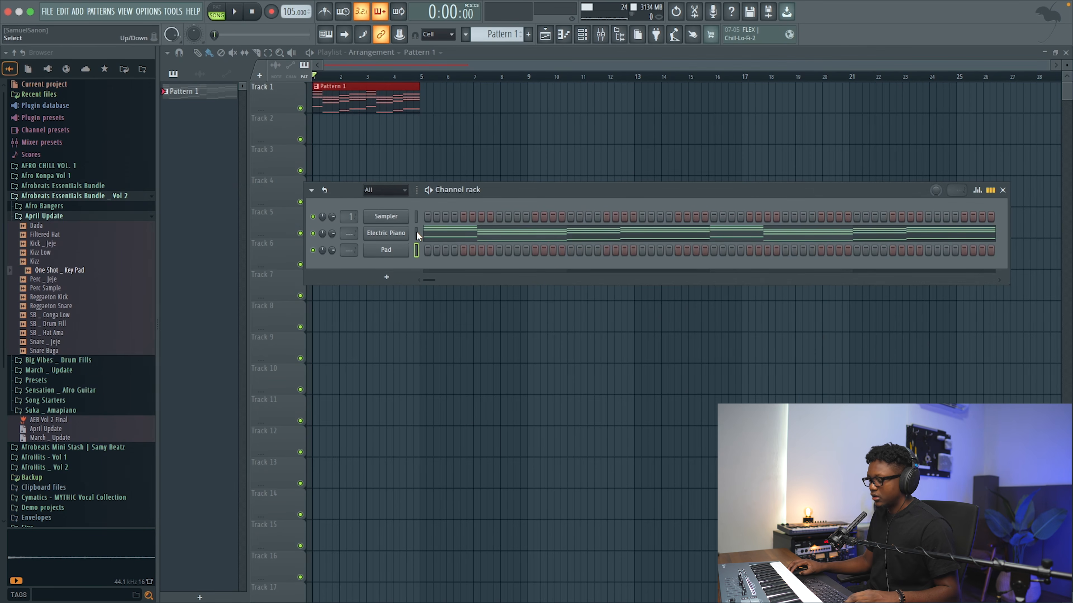
Step: Copy the Electric Piano's chord notes into the Pad channel, lower the Pad's volume to 27%, and play both layers
left_click(416, 250)
key("ctrl+v")
key("space")
key("space")
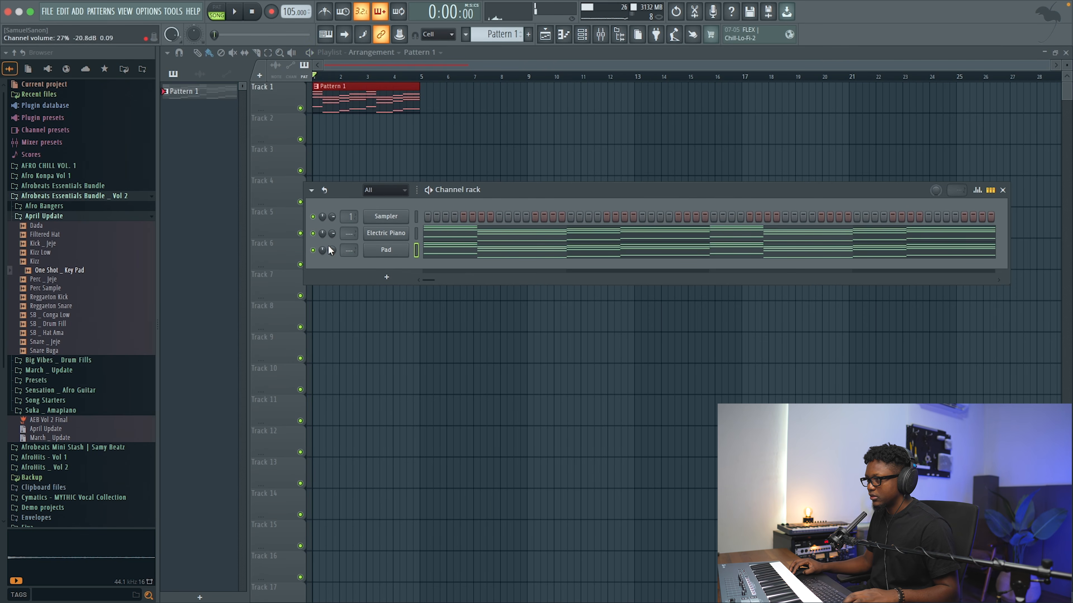
key("space")
Step: Examine the Pad's chord notes across all four bars in the piano roll during playback
left_click(461, 253)
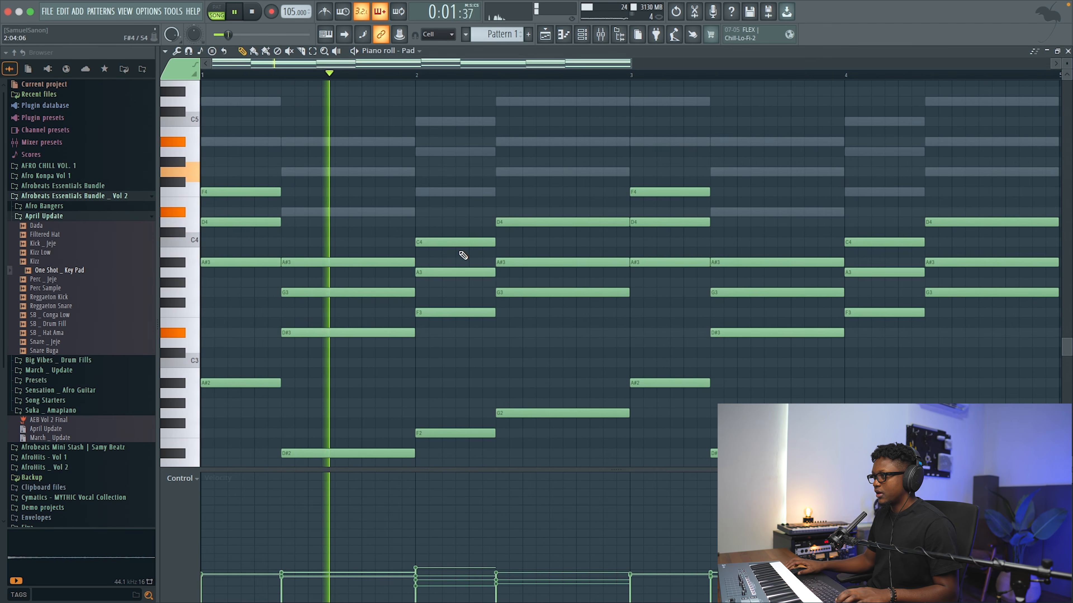
scroll(869, 91, "down", 3)
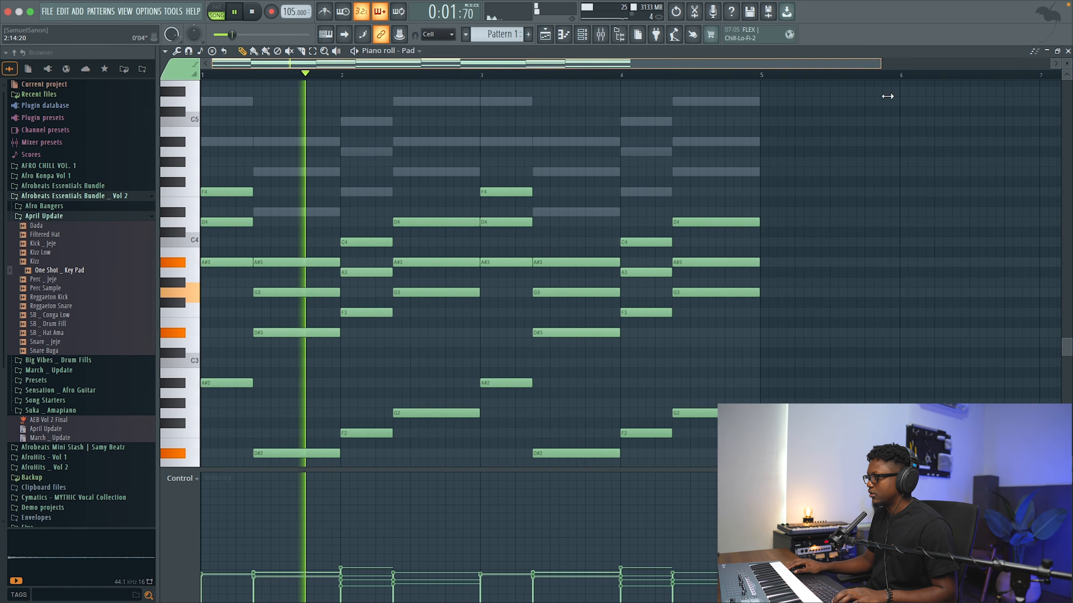
left_click_drag(1067, 64, 1067, 47)
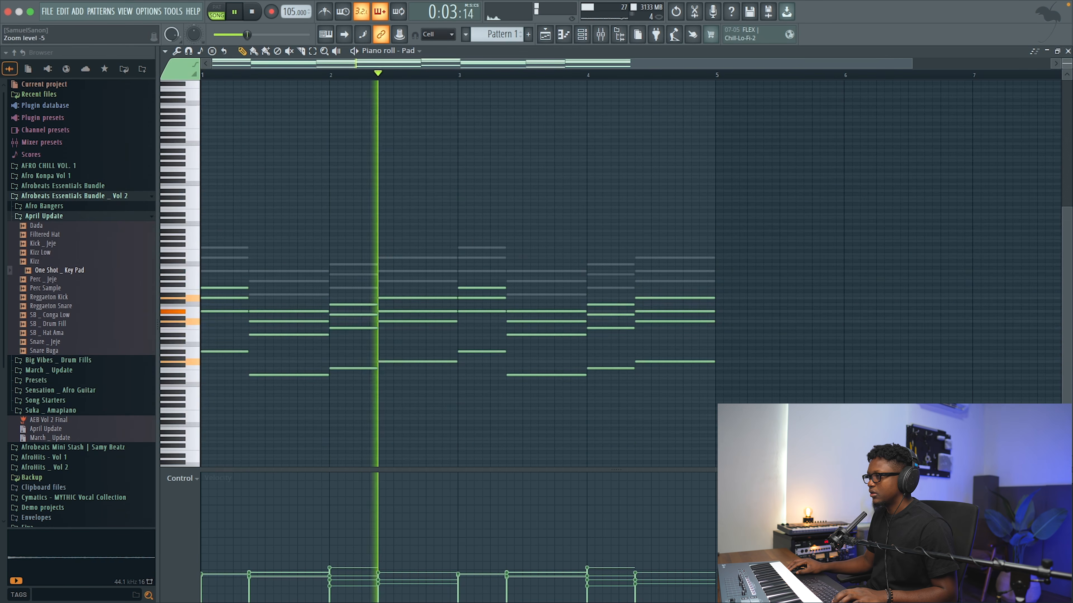
left_click(1067, 51)
key("space")
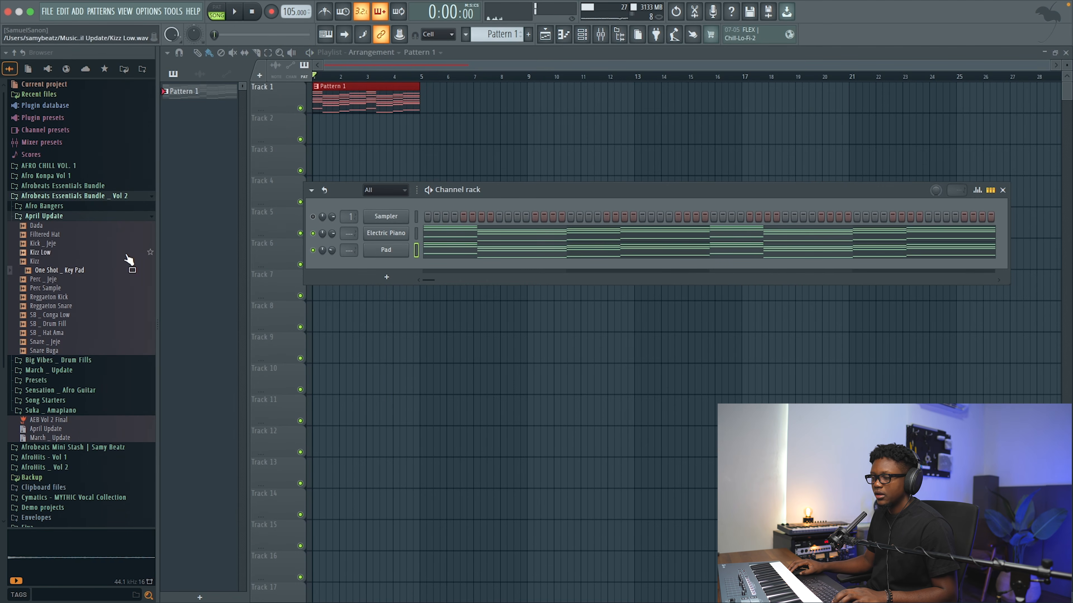
Step: Add the Electric keyboard preset from the Packs Instruments folder as a new channel between Electric Piano and Pad
left_click(44, 196)
left_click(30, 326)
left_click(42, 367)
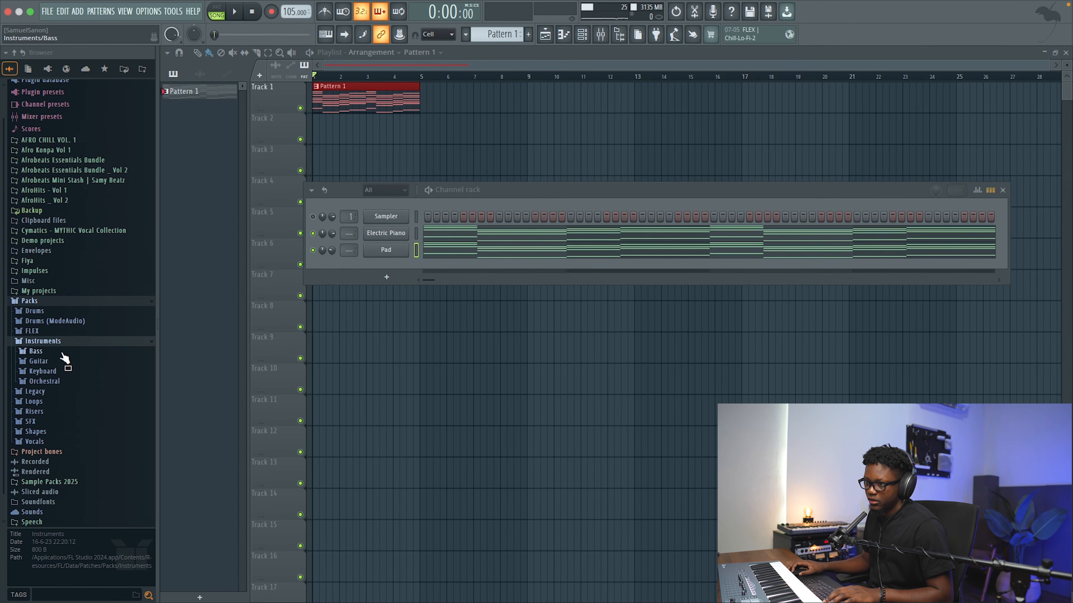
left_click(53, 355)
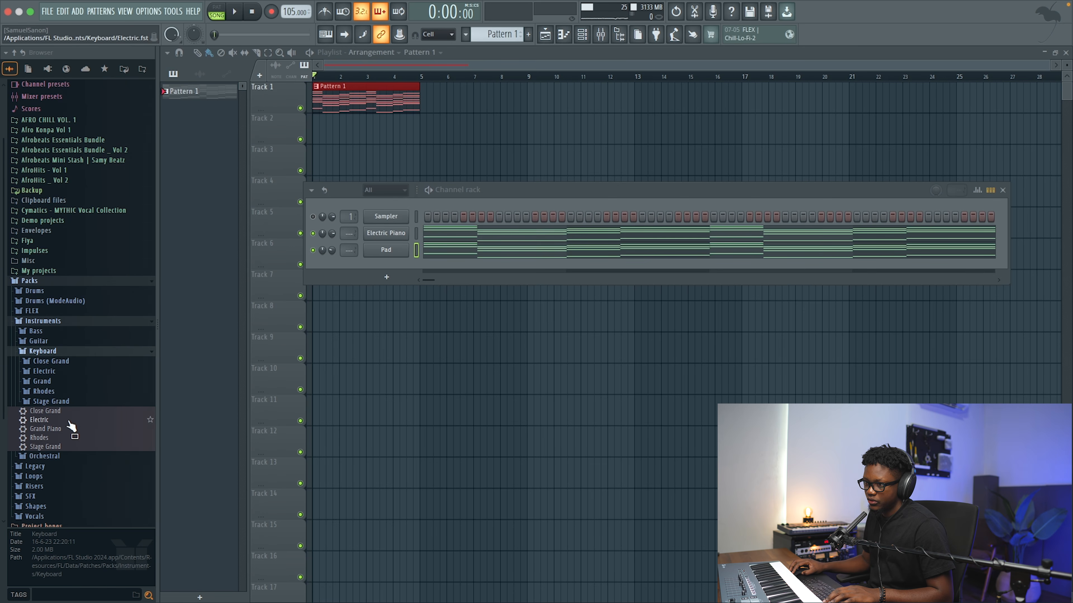
left_click_drag(50, 423, 320, 293)
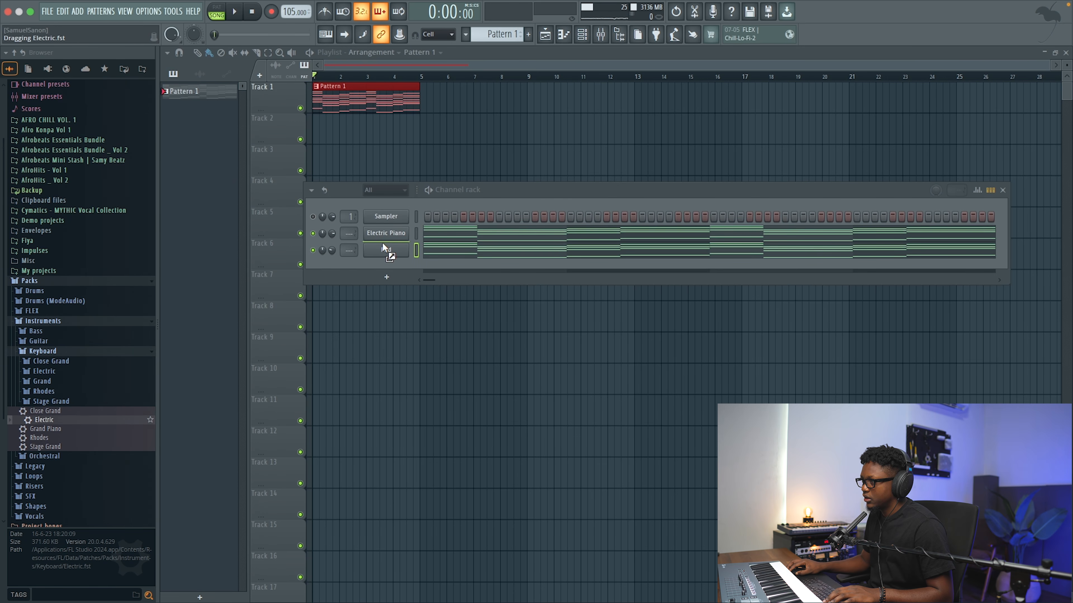
left_click_drag(382, 244, 385, 244)
left_click(788, 177)
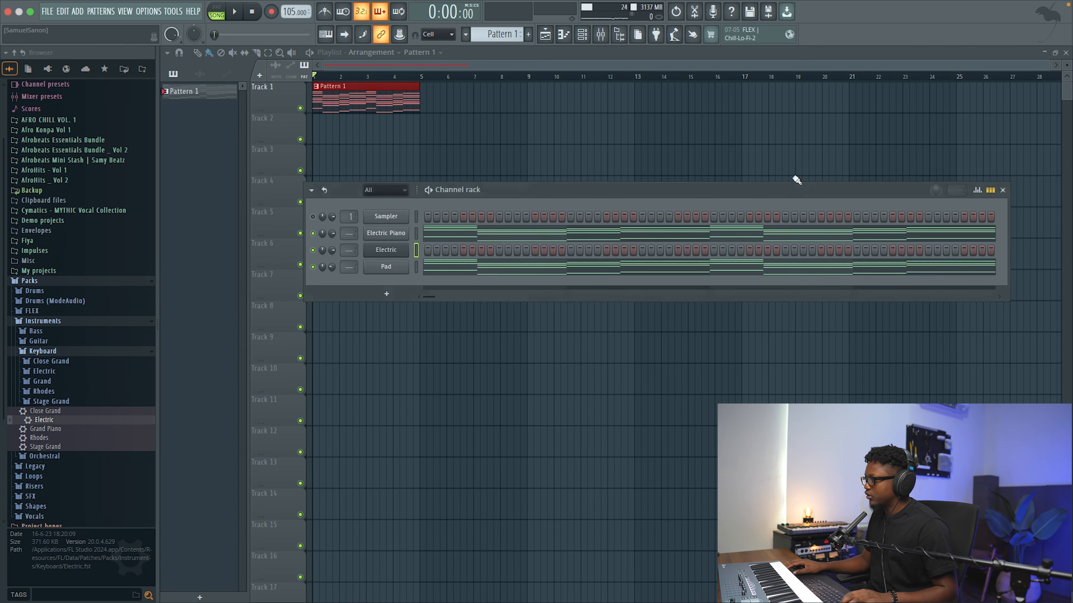
Step: Paste the chord notes into the Electric channel and play all three layers together
left_click(416, 250)
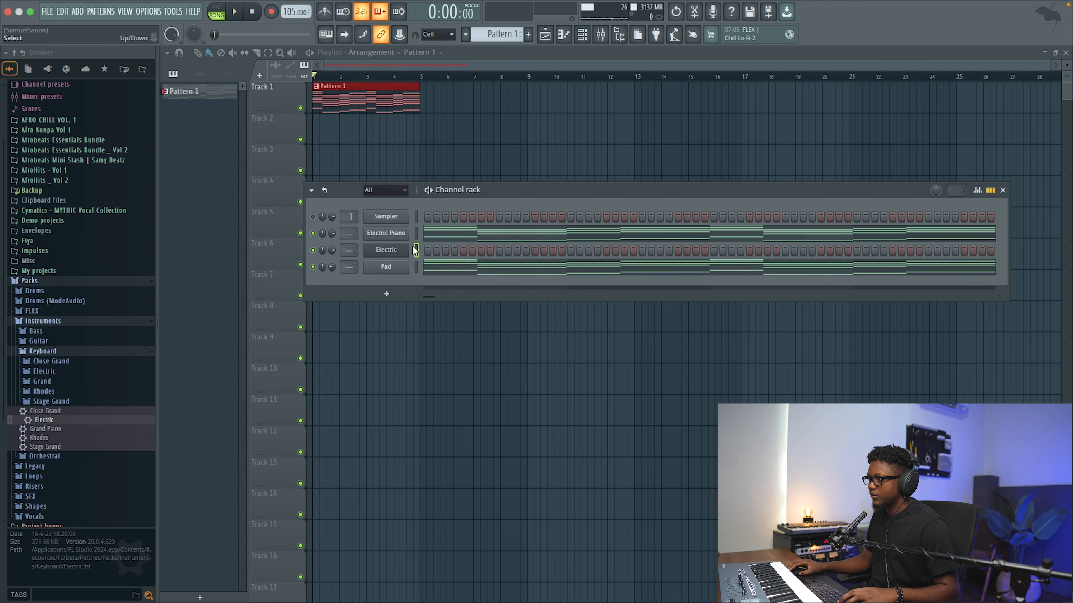
key("ctrl+v")
key("space")
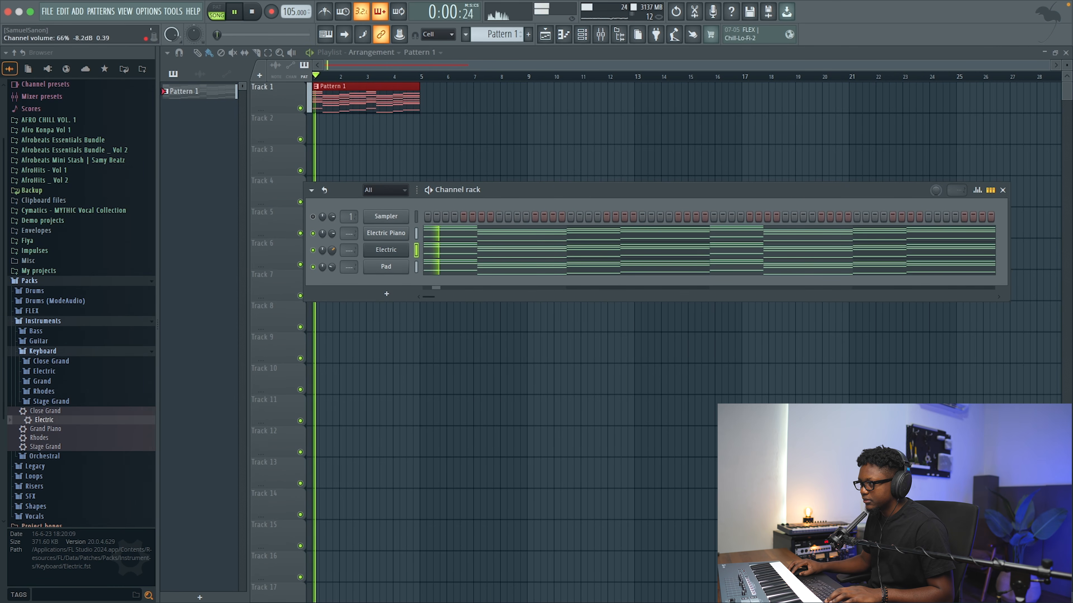
Step: Set the Electric channel's volume to about 50% with the Electric Piano temporarily muted, and unmute the Electric Piano
left_click(312, 233)
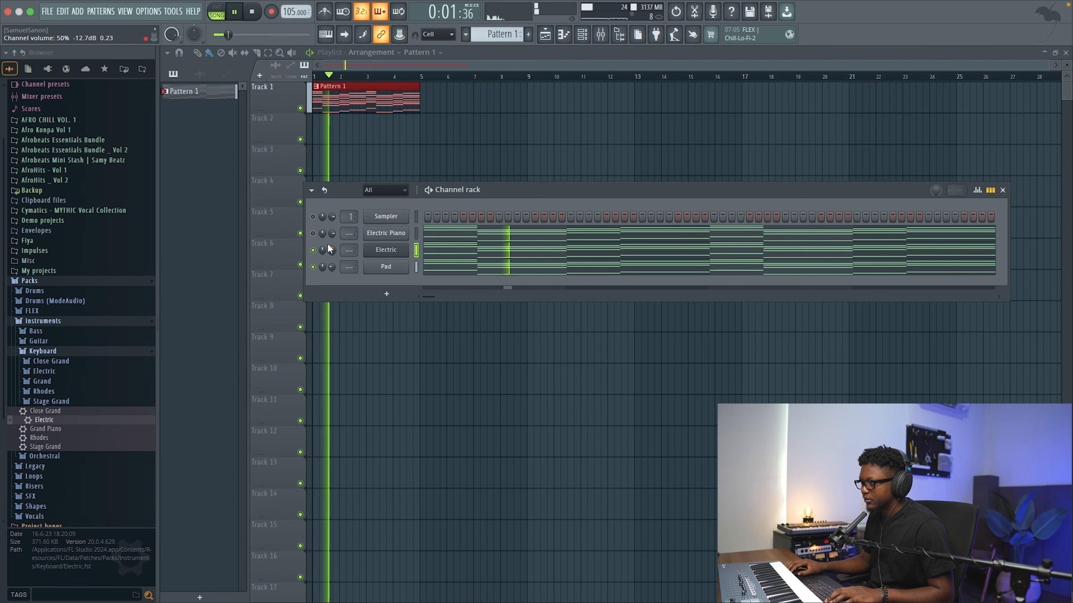
left_click_drag(332, 233, 332, 250)
left_click(312, 233)
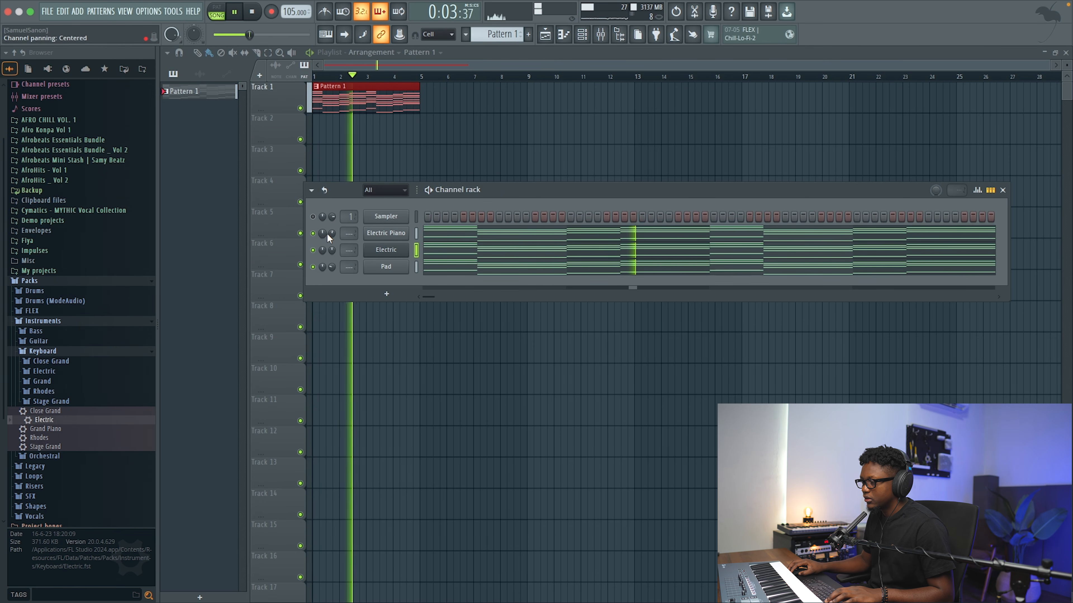
Step: Select the Electric Piano, Electric and Pad channels and route them all to mixer Insert 1
left_click_drag(418, 232, 418, 274)
key("space")
left_click(602, 37)
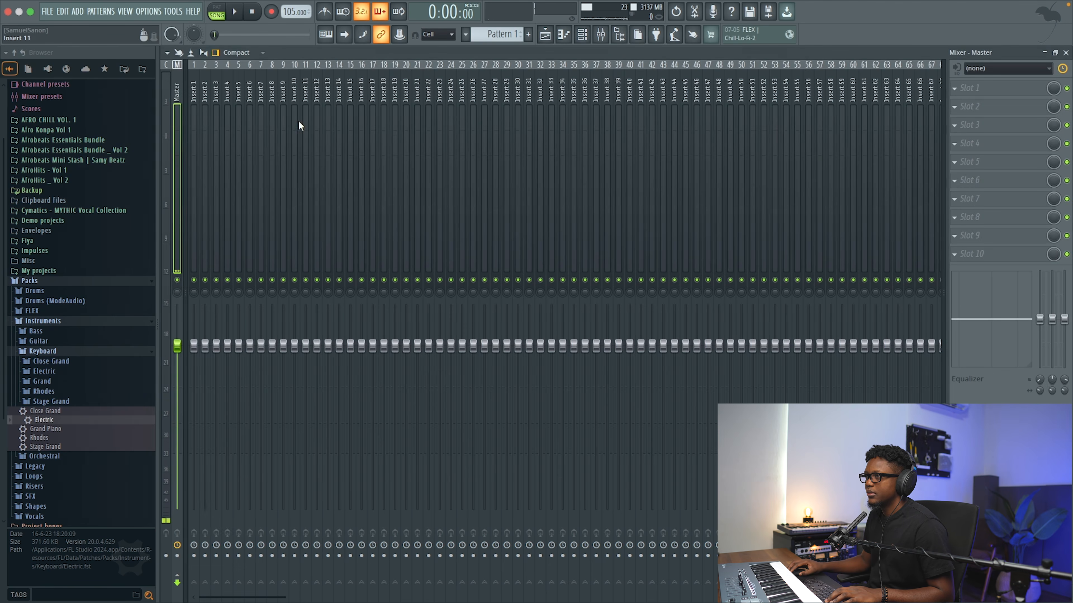
right_click(193, 109)
mouse_move(286, 141)
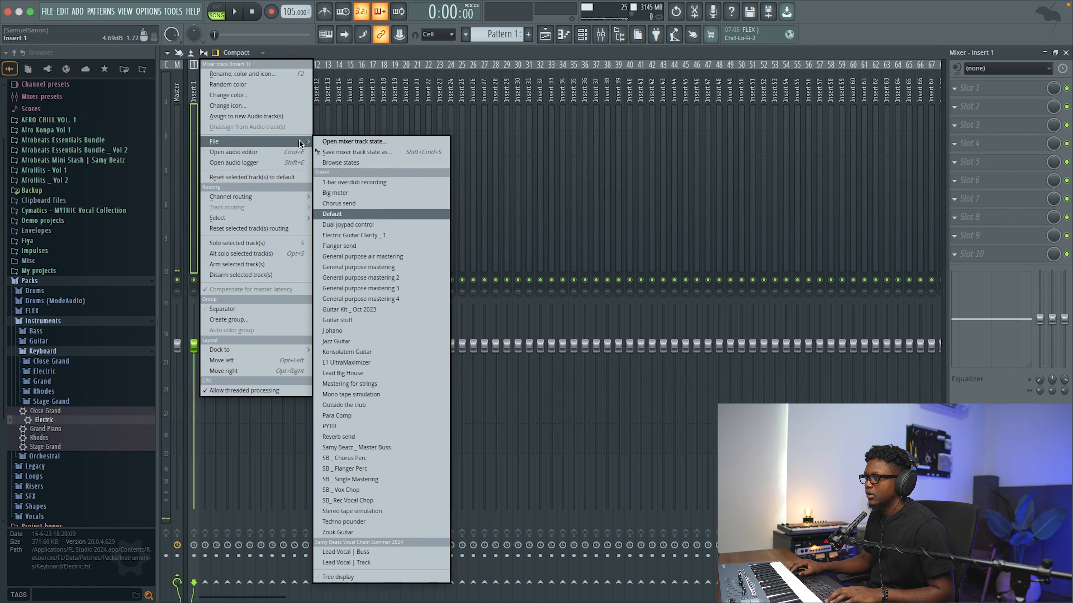
mouse_move(295, 197)
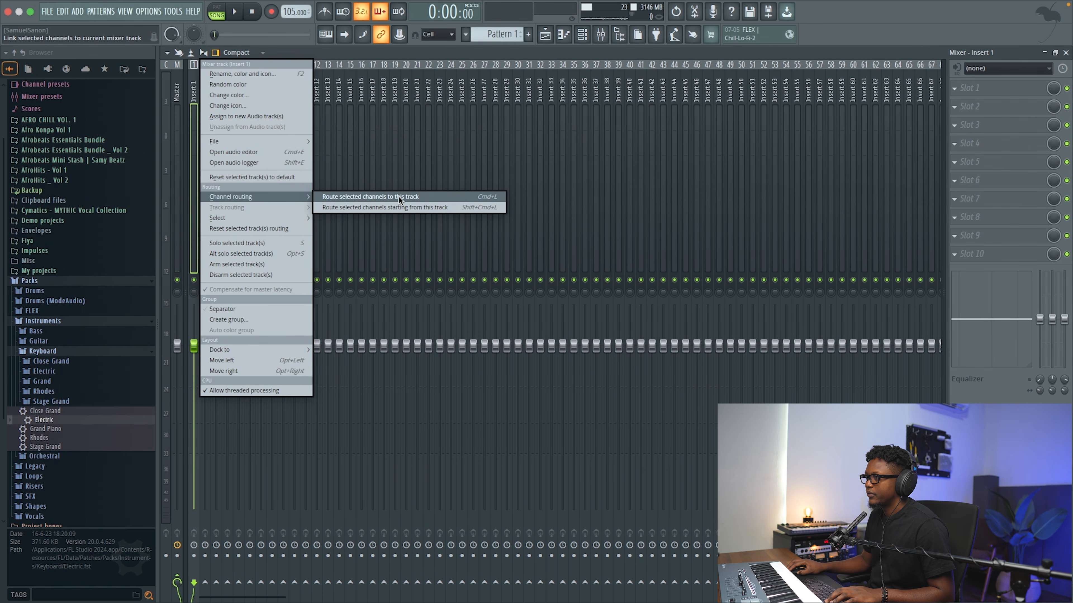
left_click(406, 196)
key("space")
Step: Add Fruity Parametric EQ 2 in the chord track's first effect slot and cut the low end with band 1
left_click(1039, 90)
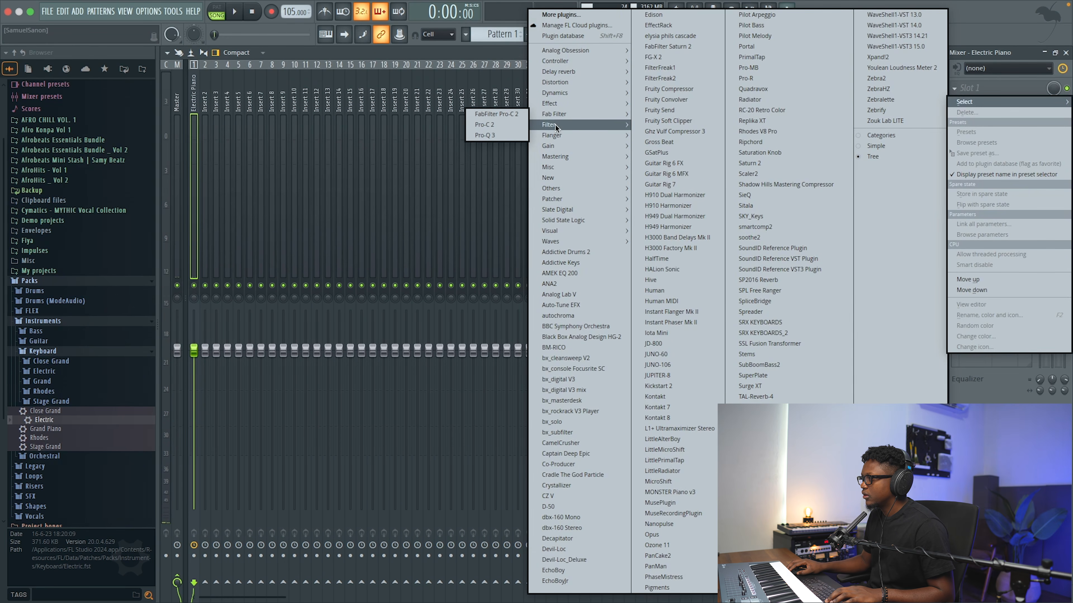
mouse_move(555, 124)
left_click(514, 177)
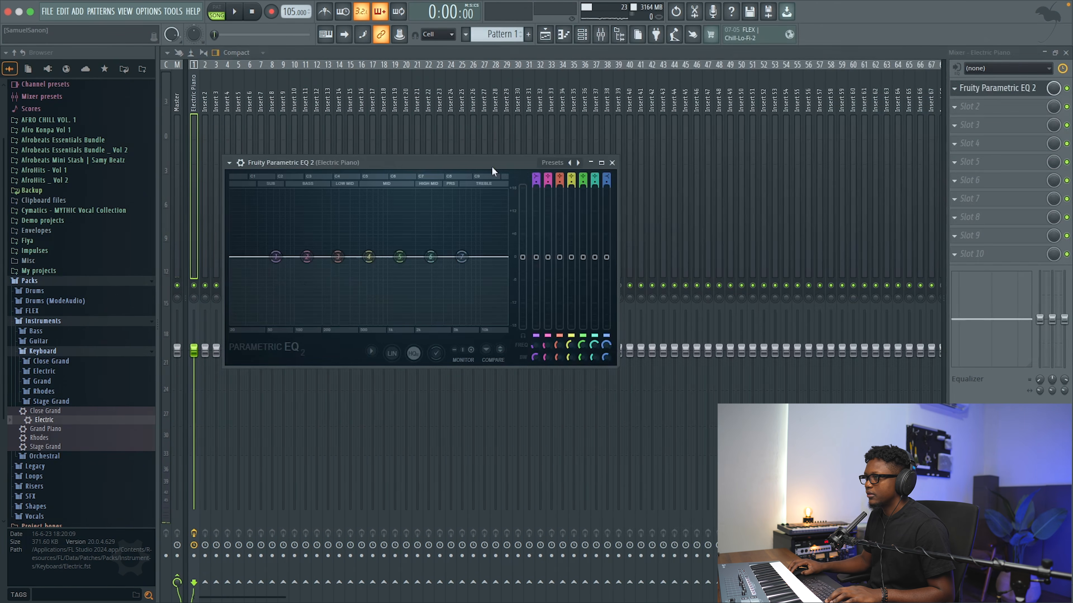
left_click_drag(276, 256, 297, 314)
key("space")
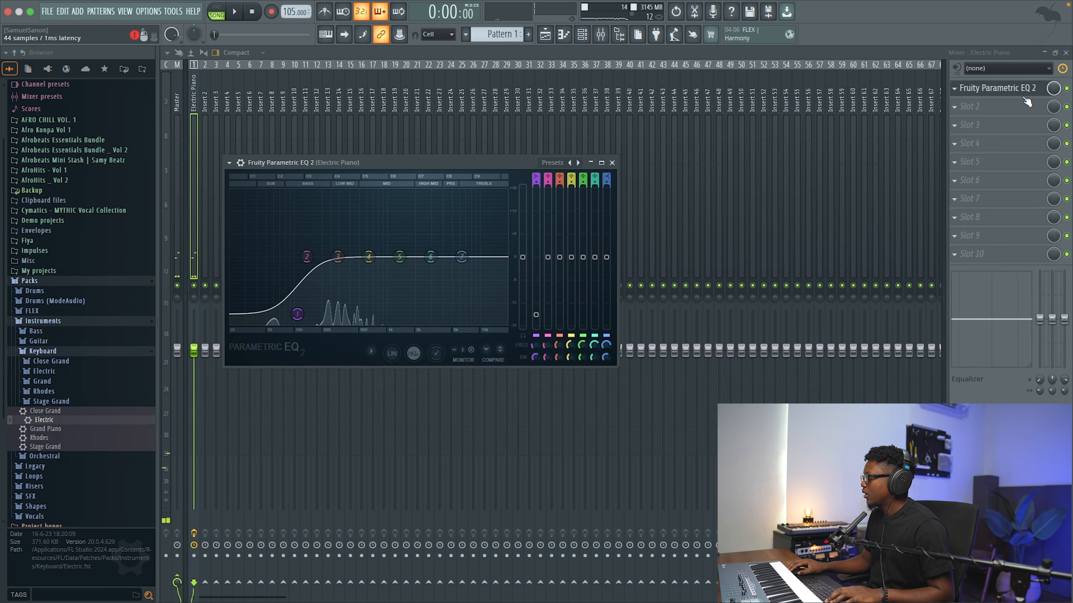
left_click(612, 162)
Step: Add Fruity Chorus in the second effect slot and lower its mix level during playback
left_click(969, 106)
mouse_move(565, 108)
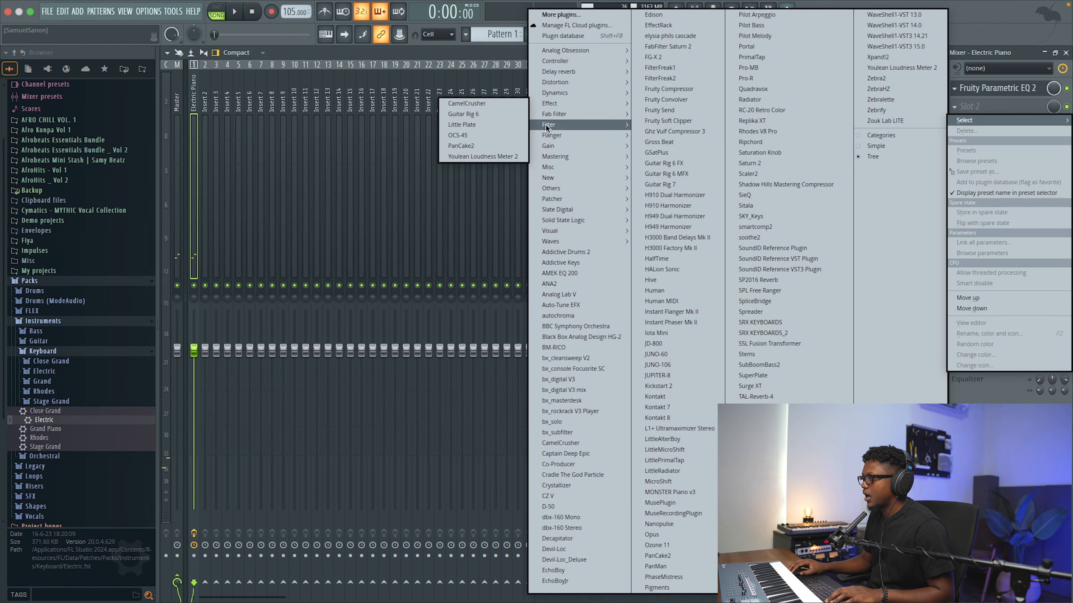
mouse_move(554, 135)
left_click(515, 134)
key("space")
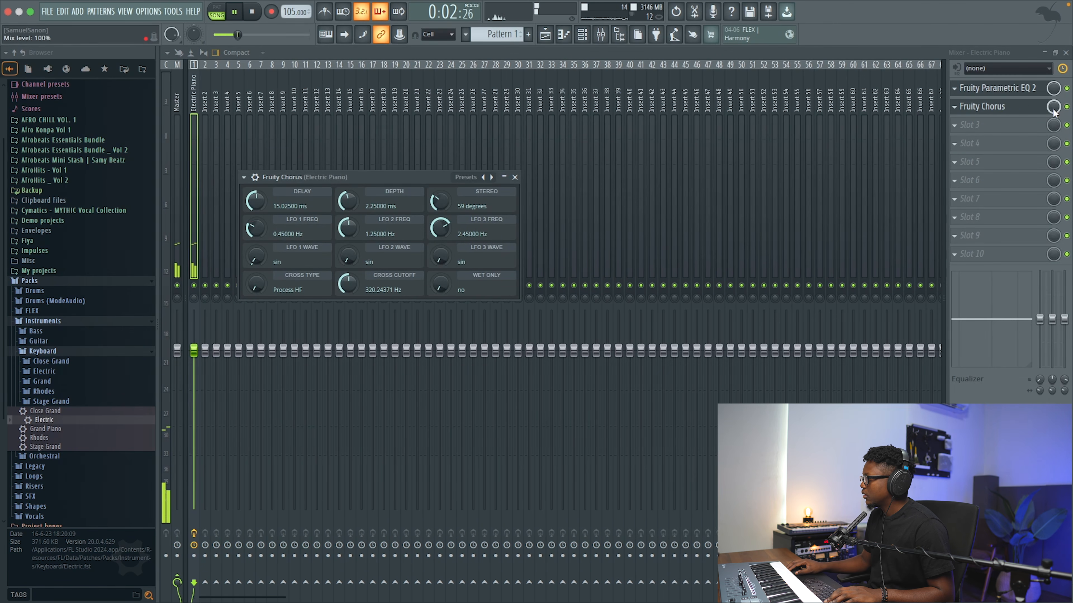
left_click_drag(1055, 113, 1054, 127)
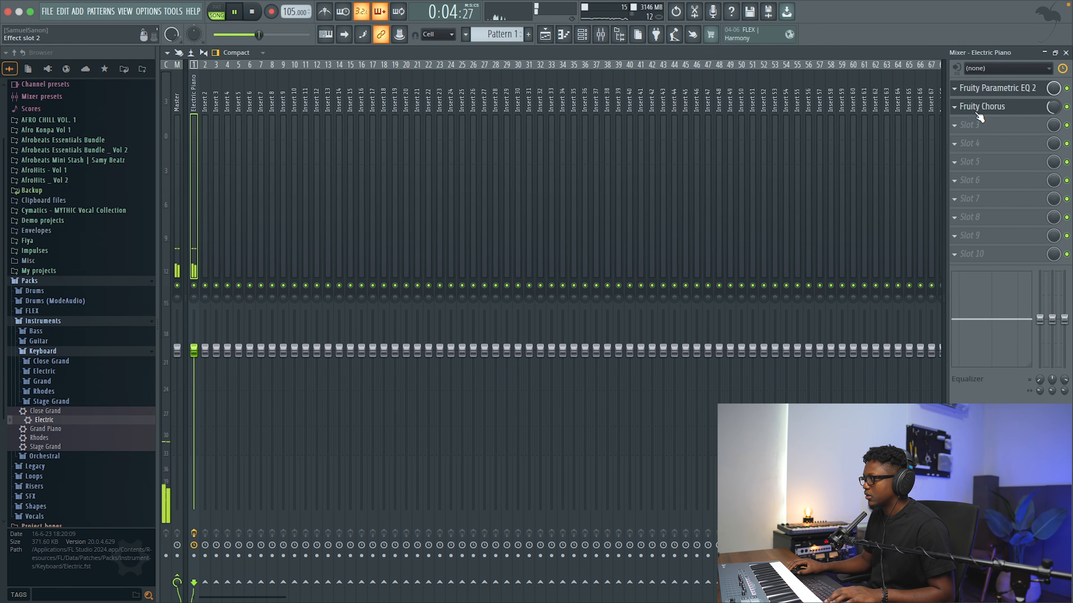
Step: Add Fruity Reeverb 2 in the third effect slot and set its low cut to about 635 Hz
left_click(955, 126)
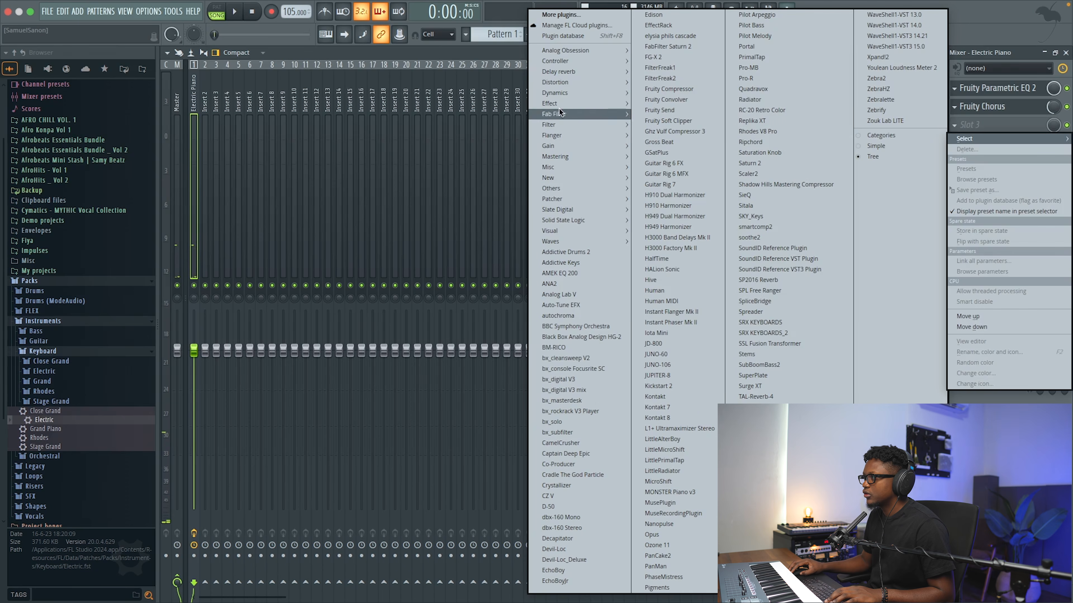
left_click(508, 111)
key("space")
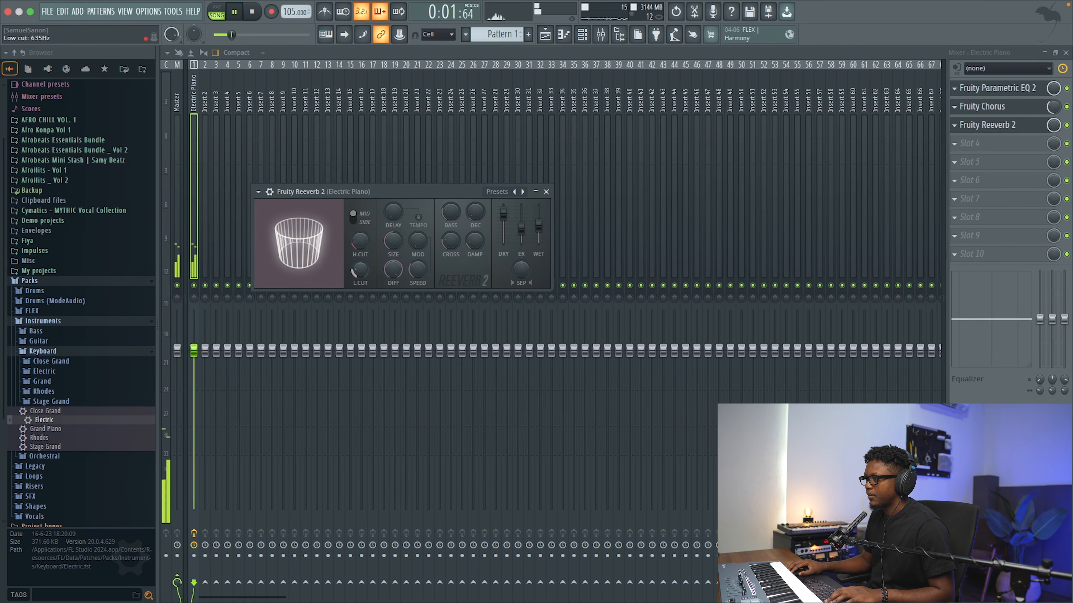
left_click(546, 191)
key("space")
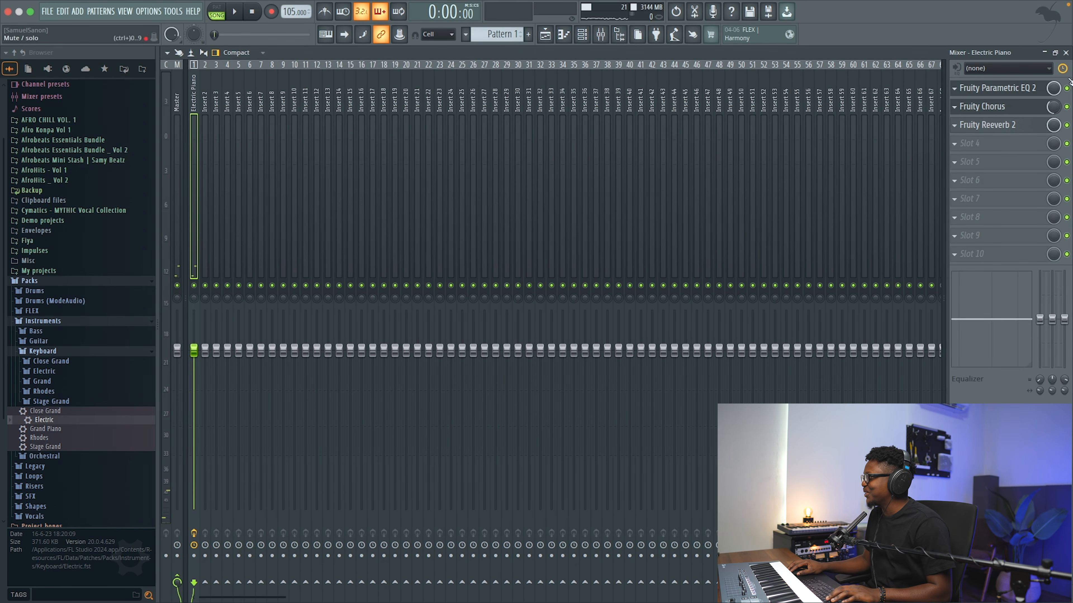
Step: Close the mixer and the open effect windows, and listen to the processed chord layers
left_click(1066, 53)
key("space")
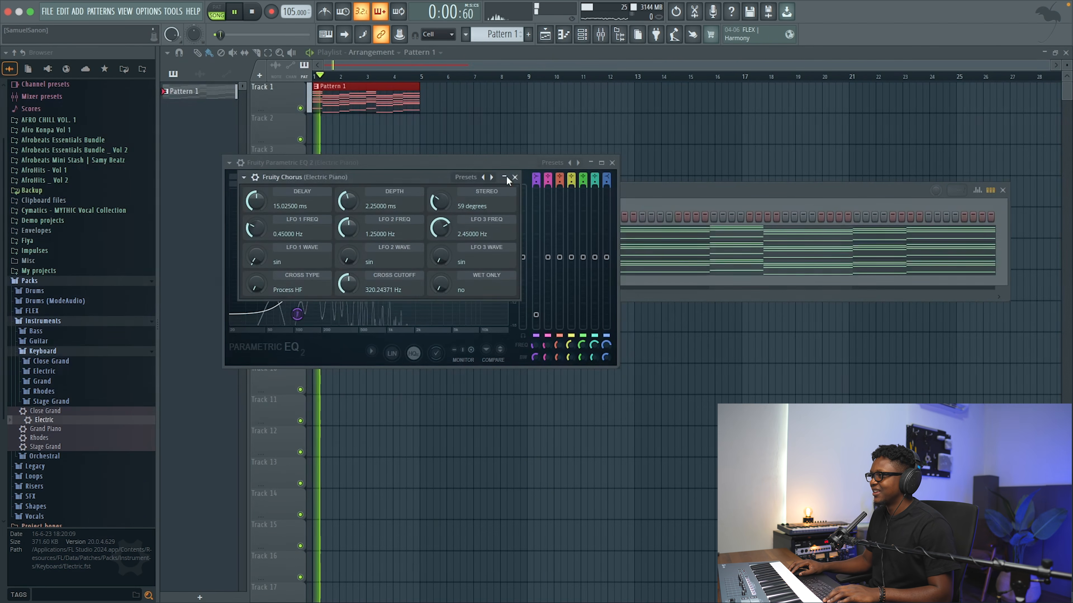
left_click(514, 179)
left_click(612, 163)
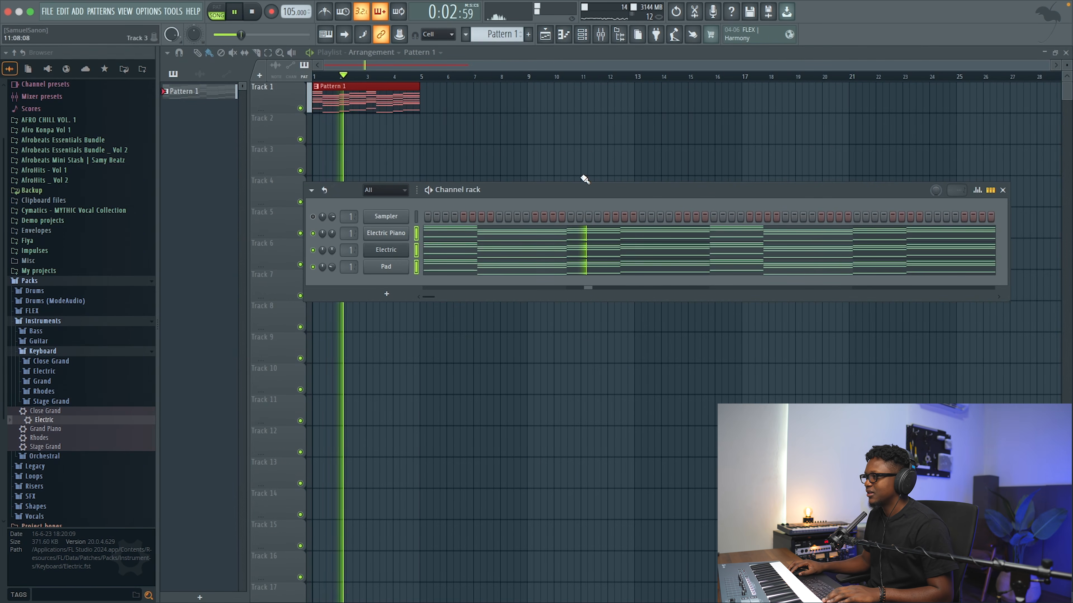
key("space")
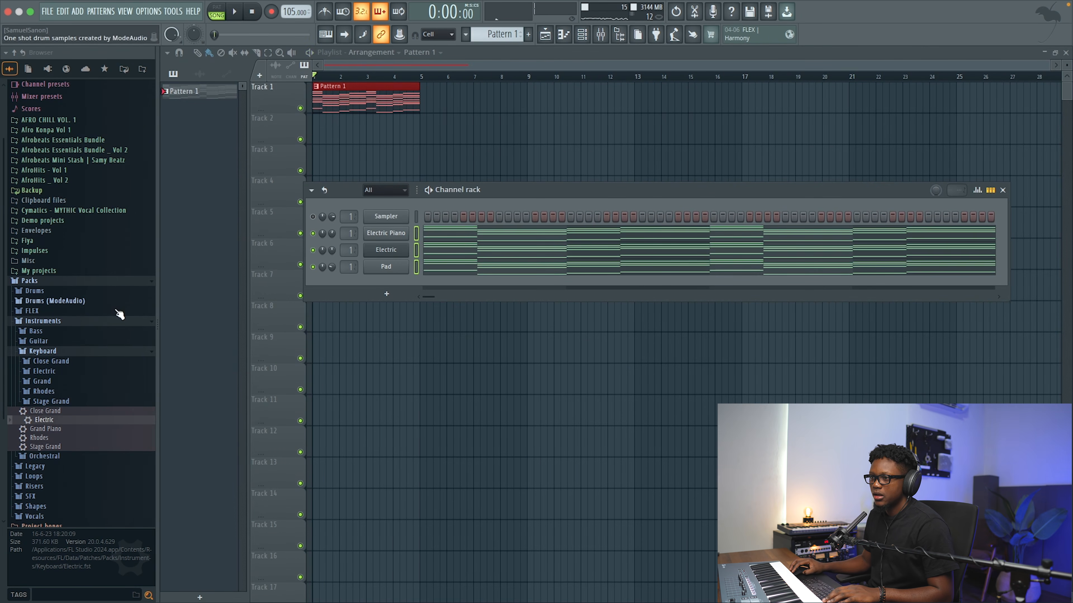
Step: Place the Shaker loop from the Afrobeats Mini Stash Shakers folder on playlist Track 2 at bar 1
left_click(30, 281)
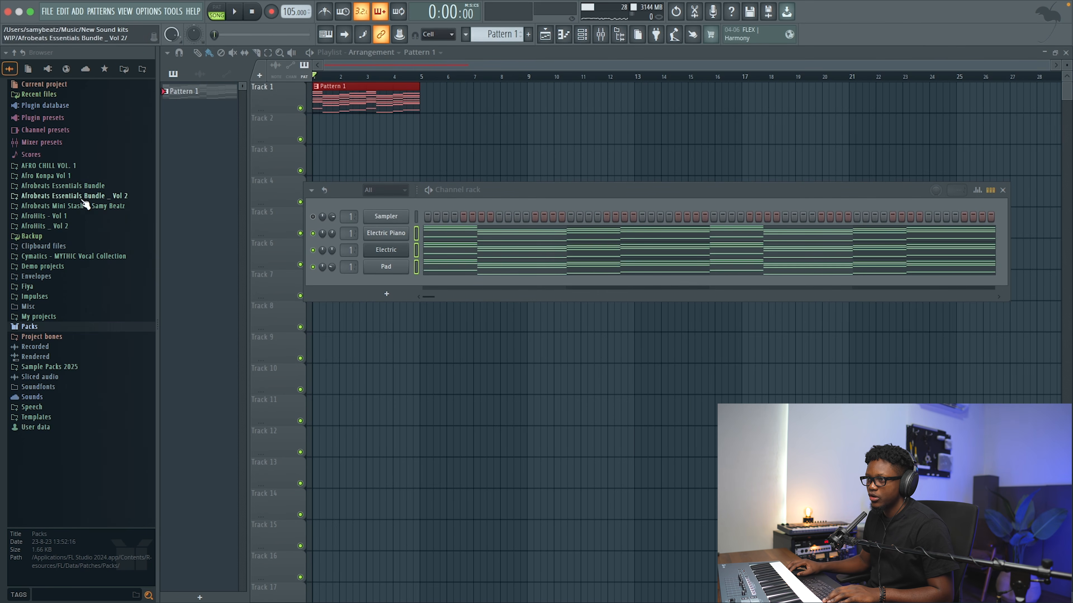
left_click(82, 206)
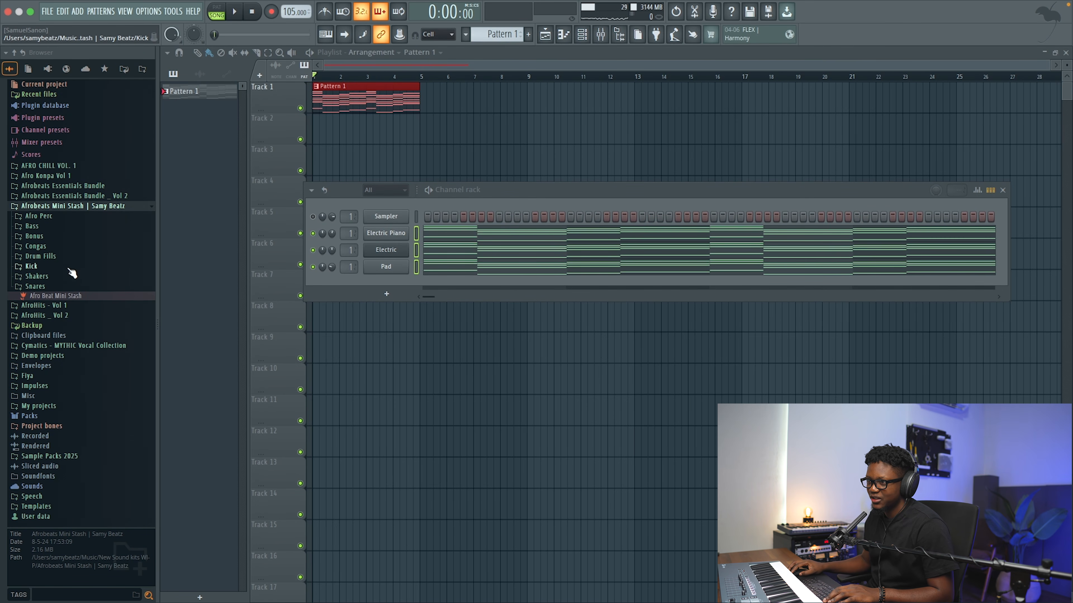
left_click(44, 279)
left_click(81, 313)
left_click_drag(52, 332, 367, 128)
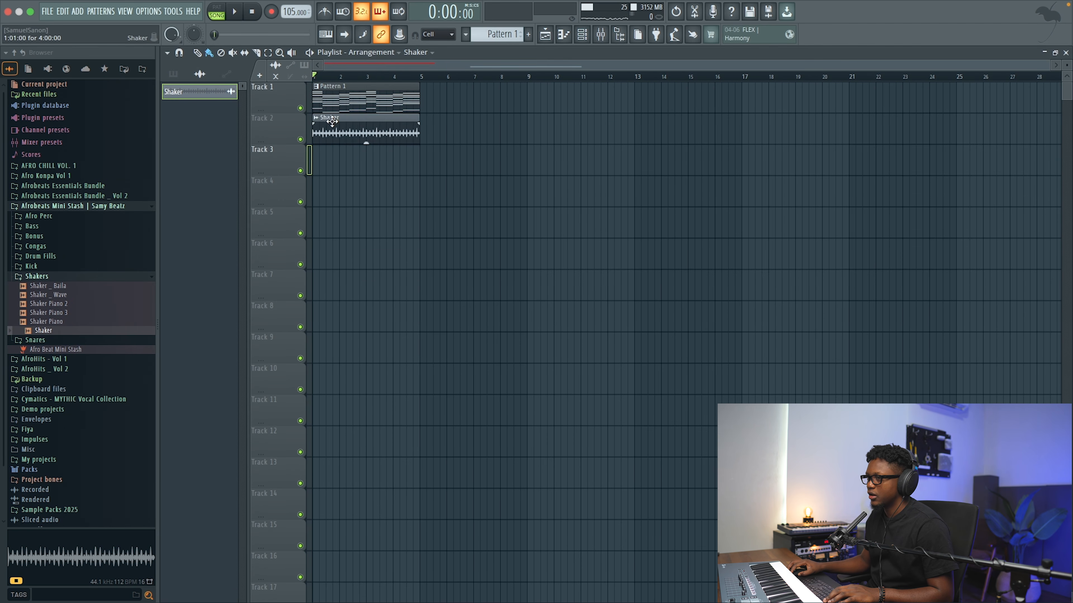
Step: Show the channel rack and add the Perc _ Twouba Sèk sample from the Afro Perc folder as a new channel
left_click(576, 39)
left_click(62, 218)
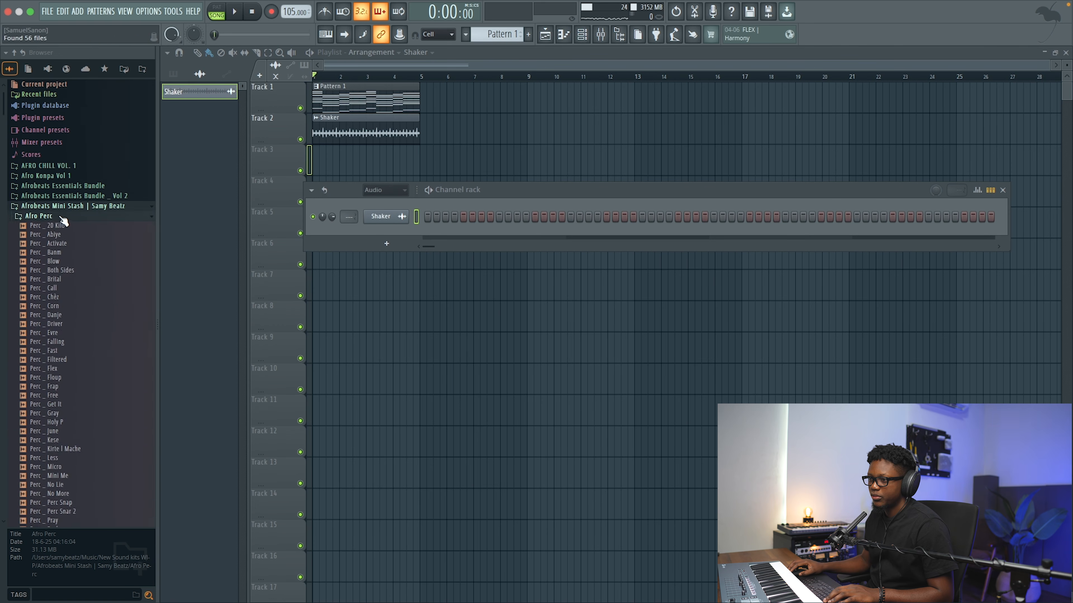
scroll(109, 344, "down", 10)
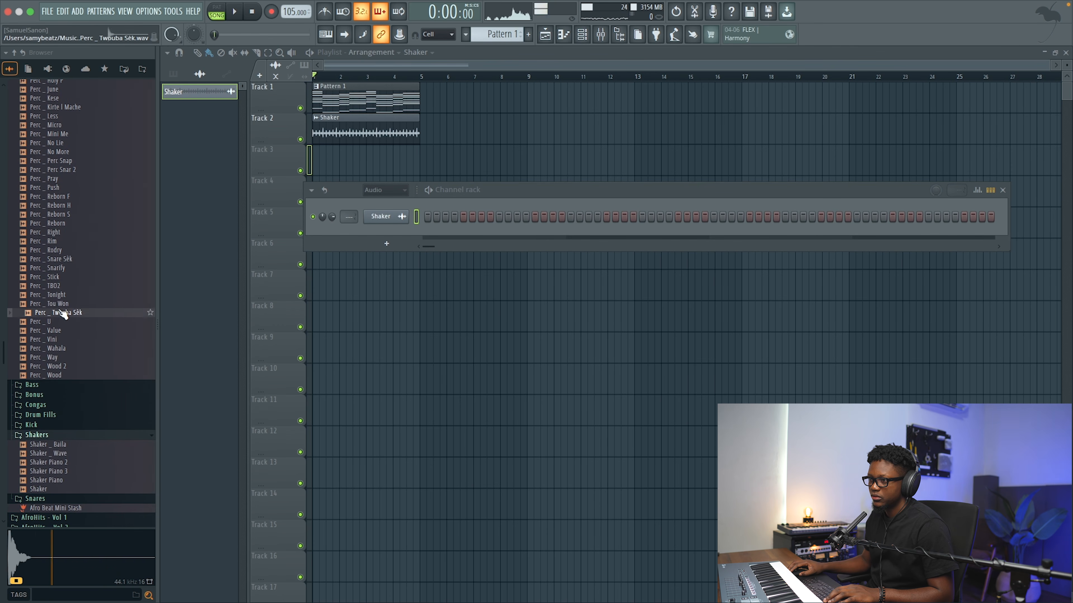
left_click_drag(53, 313, 395, 202)
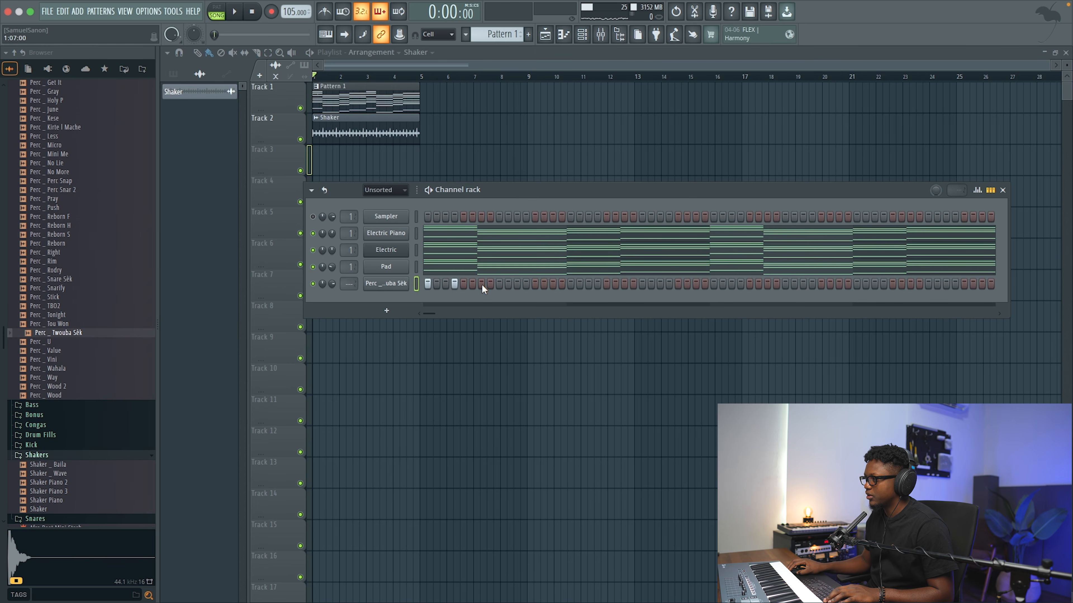
Step: Program the percussion on steps 1, 4, 7, 11 and 13, and open its notes in the piano roll
left_click(517, 283)
left_click(534, 284)
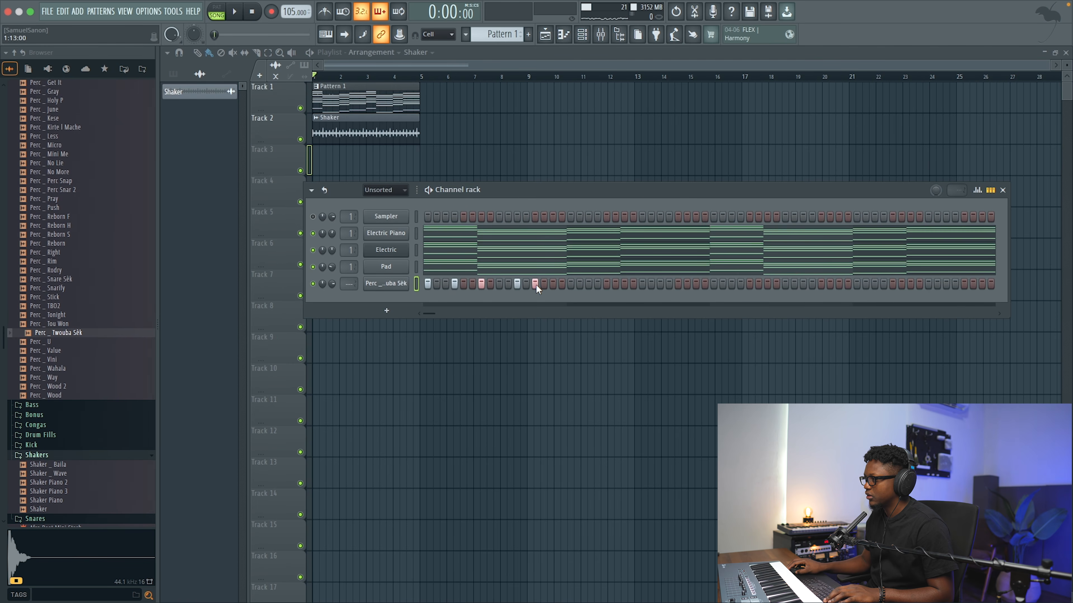
right_click(410, 283)
left_click(452, 289)
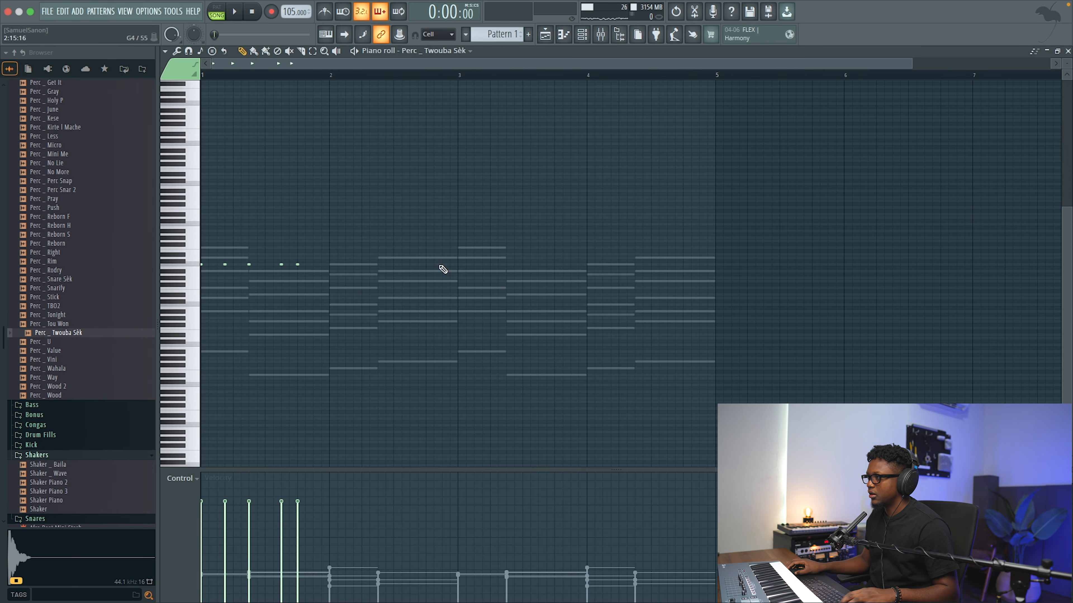
Step: Duplicate the one-bar Perc _ Twouba Sèk pattern until it fills all four bars, and close the piano roll
left_click_drag(332, 78, 202, 78)
key("ctrl+b")
key("ctrl+b")
key("ctrl+b")
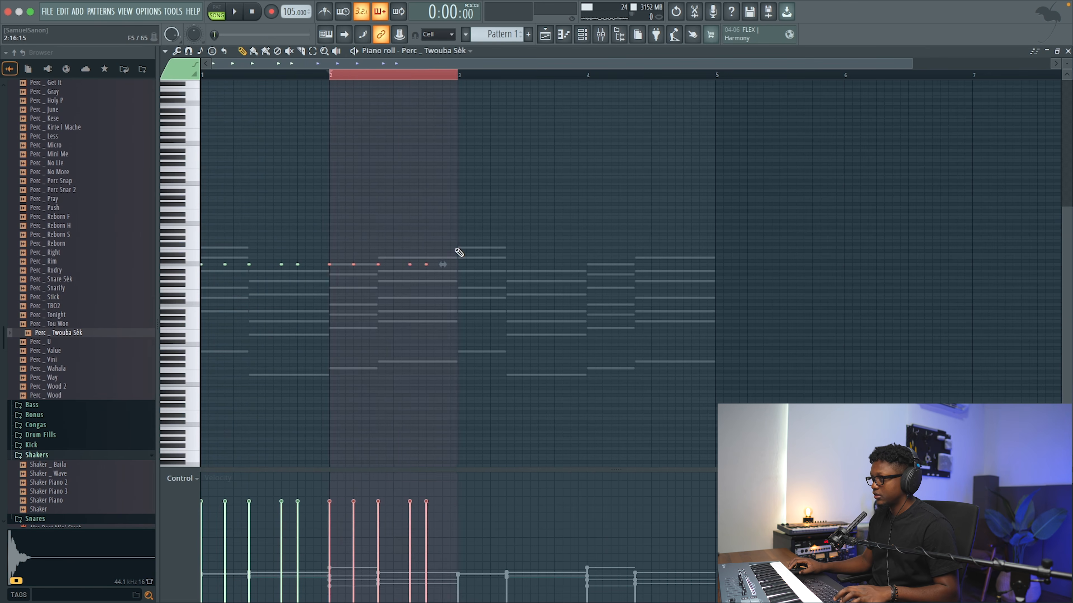
left_click(1068, 52)
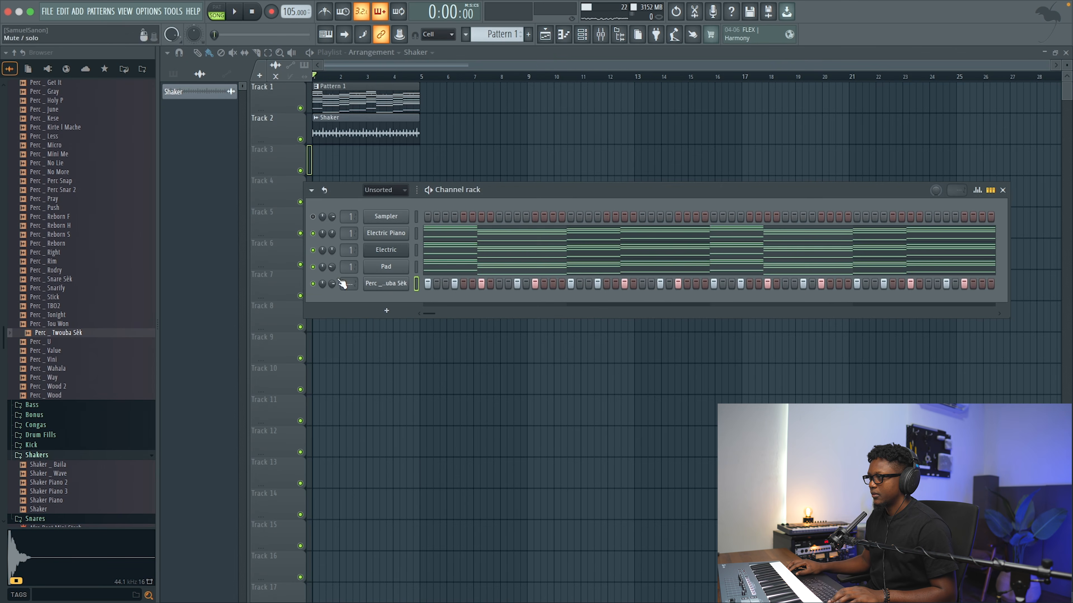
Step: Set the channel rack filter to All so the Shaker channel is included, and play the arrangement
left_click(393, 190)
left_click(386, 203)
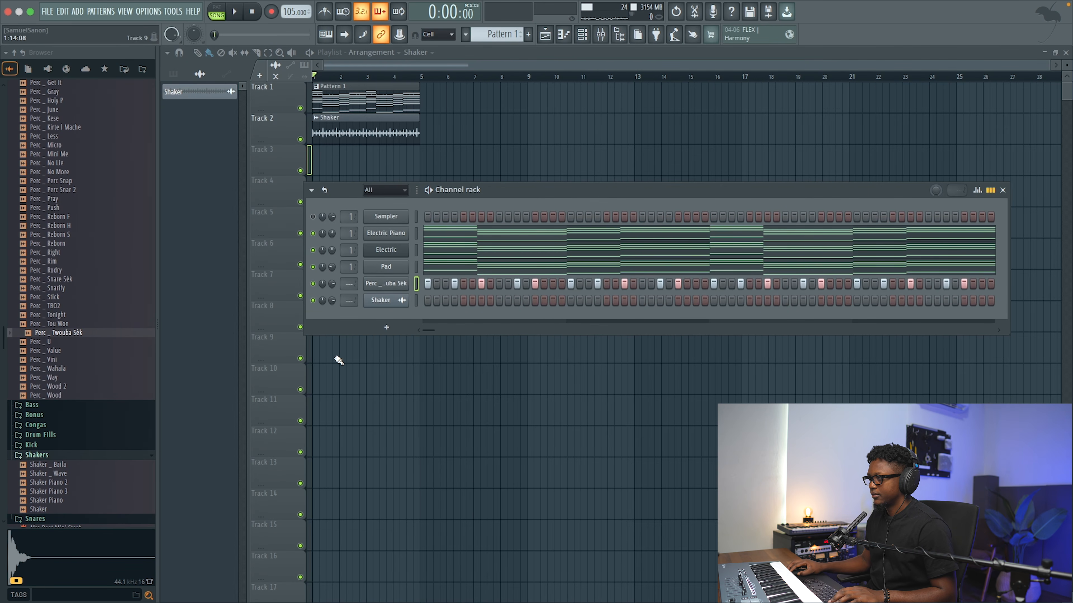
key("space")
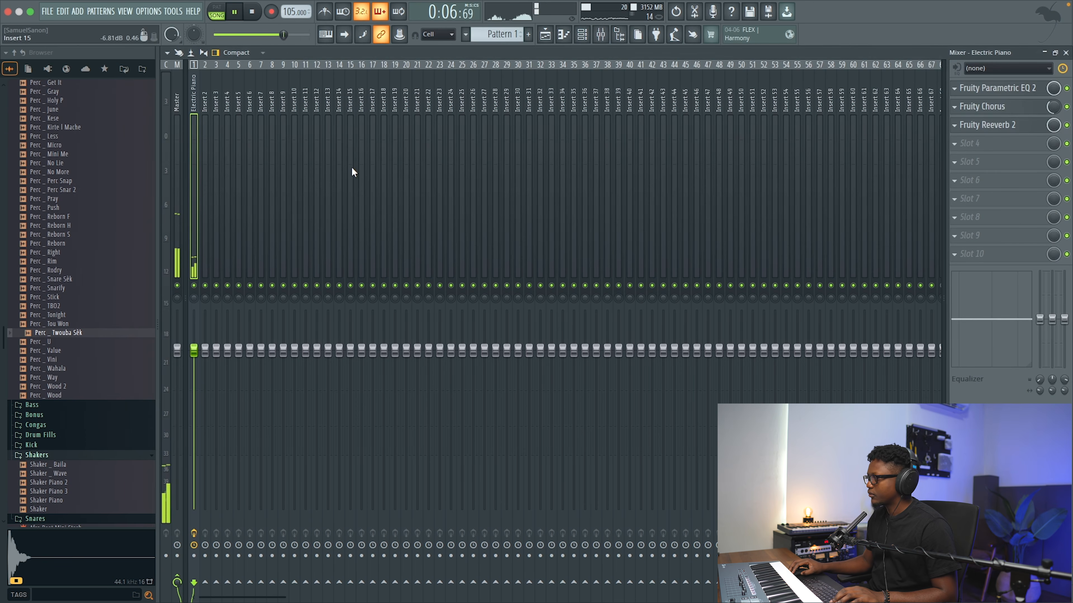
Step: Raise the main level slightly in the Electric Piano insert's Fruity Parametric EQ 2, close the effect and stop playback
left_click(1047, 90)
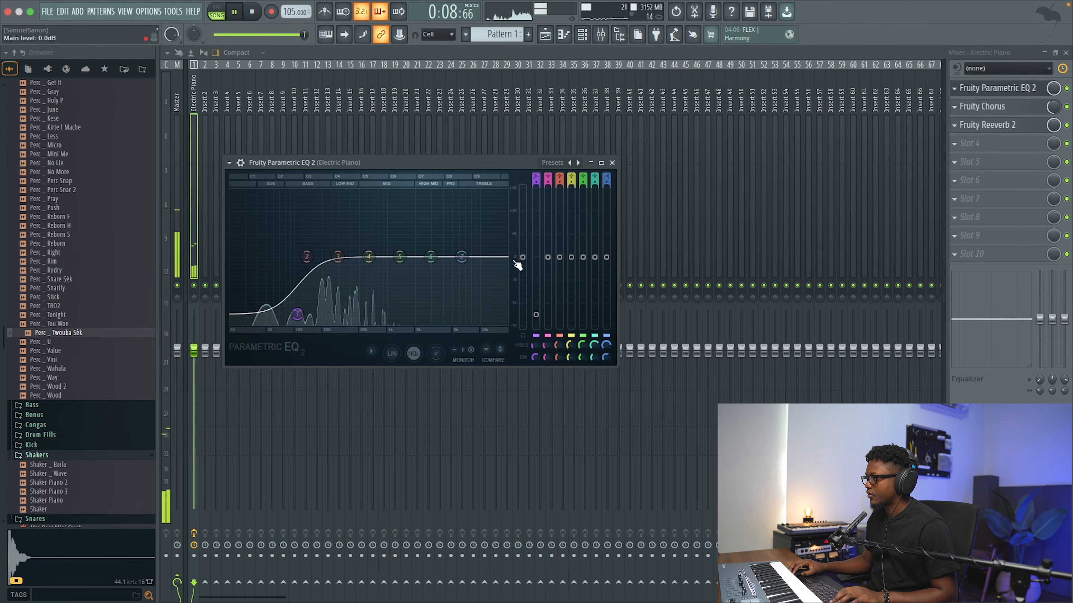
left_click_drag(522, 256, 522, 249)
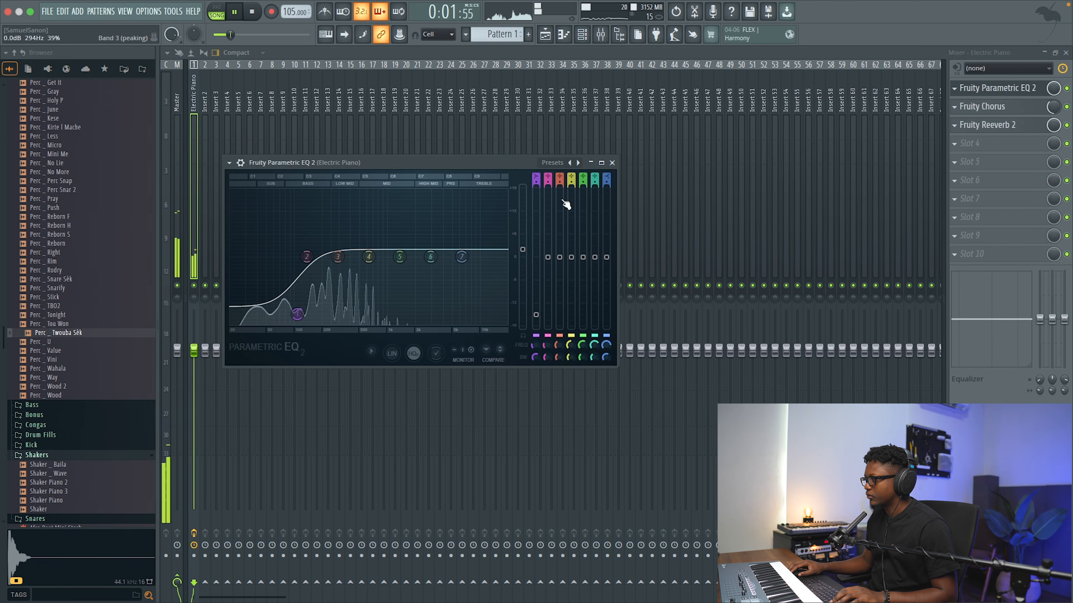
key("F9")
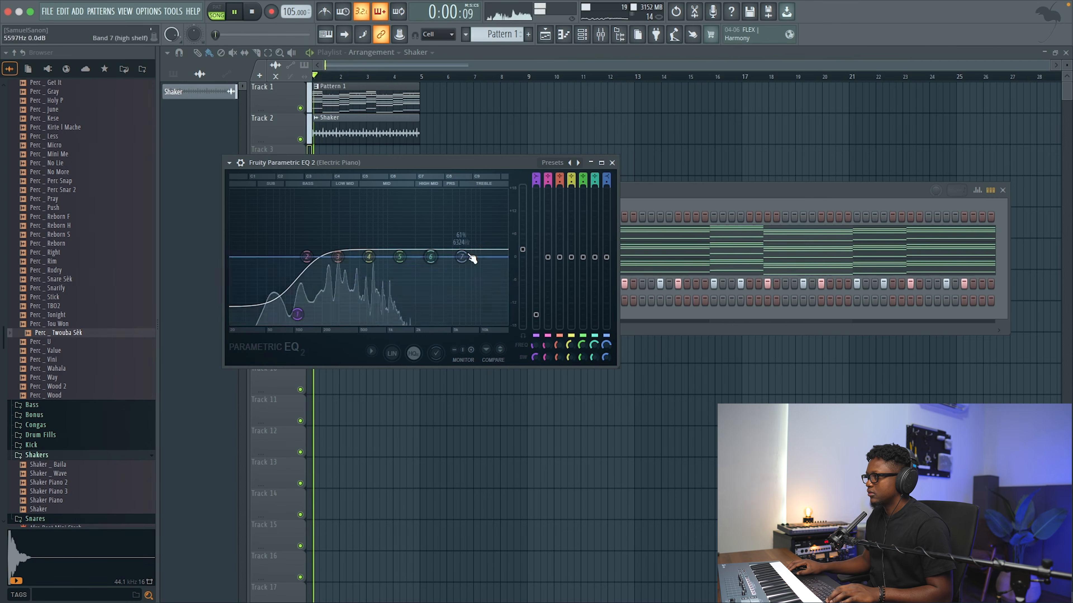
left_click(612, 163)
key("space")
Step: Add the Perc _ Floup sample from the Afro Perc folder as a new channel with hits on steps 15 and 47
scroll(56, 218, "up", 6)
left_click_drag(59, 219, 115, 238)
left_click_drag(396, 311, 396, 312)
key("space")
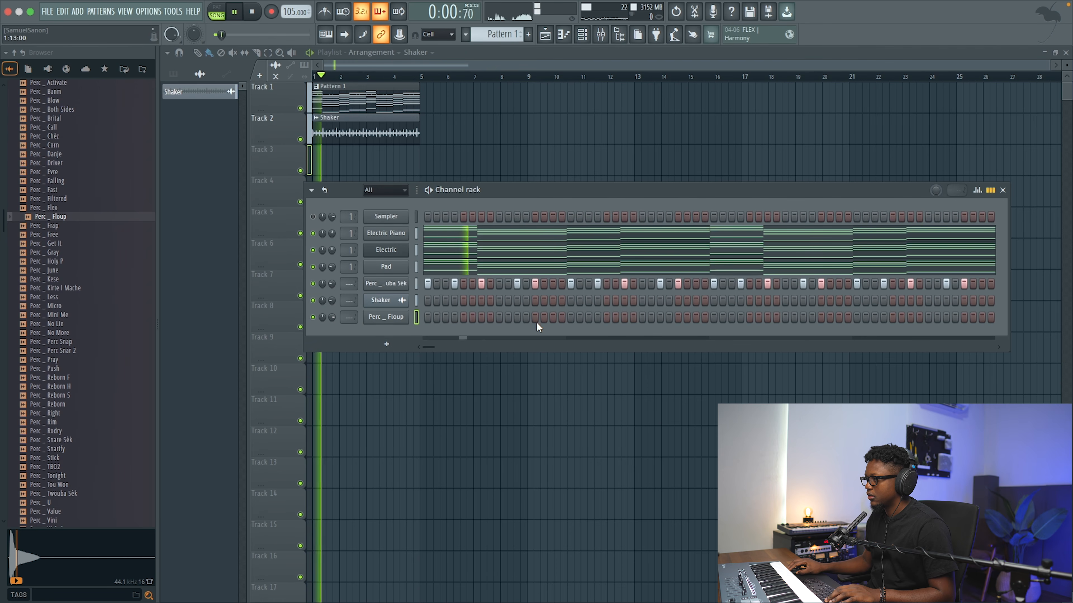
left_click(552, 318)
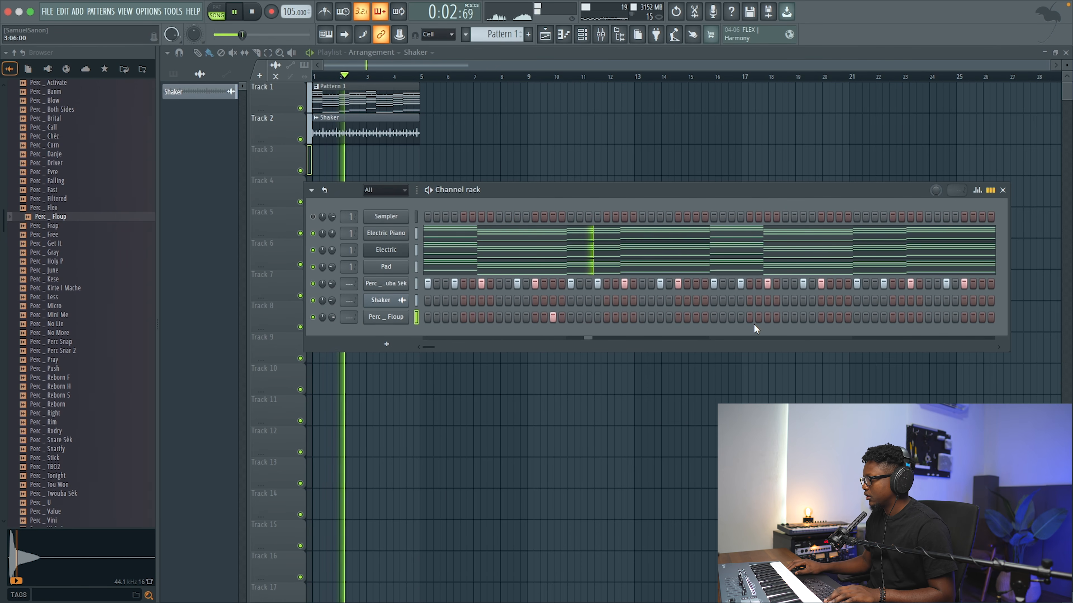
left_click(837, 318)
key("space")
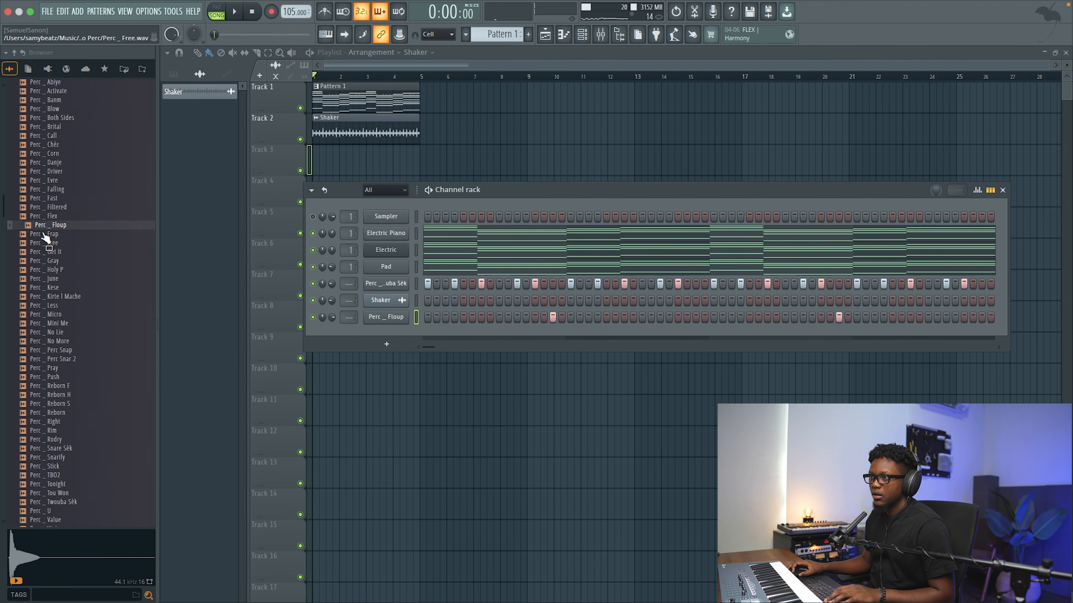
Step: Audition samples in the Afro Perc and Congas folders, and add Conga _ Grade A Low as a new channel
scroll(49, 234, "up", 5)
left_click(52, 244)
left_click(50, 253)
left_click(50, 261)
left_click(50, 268)
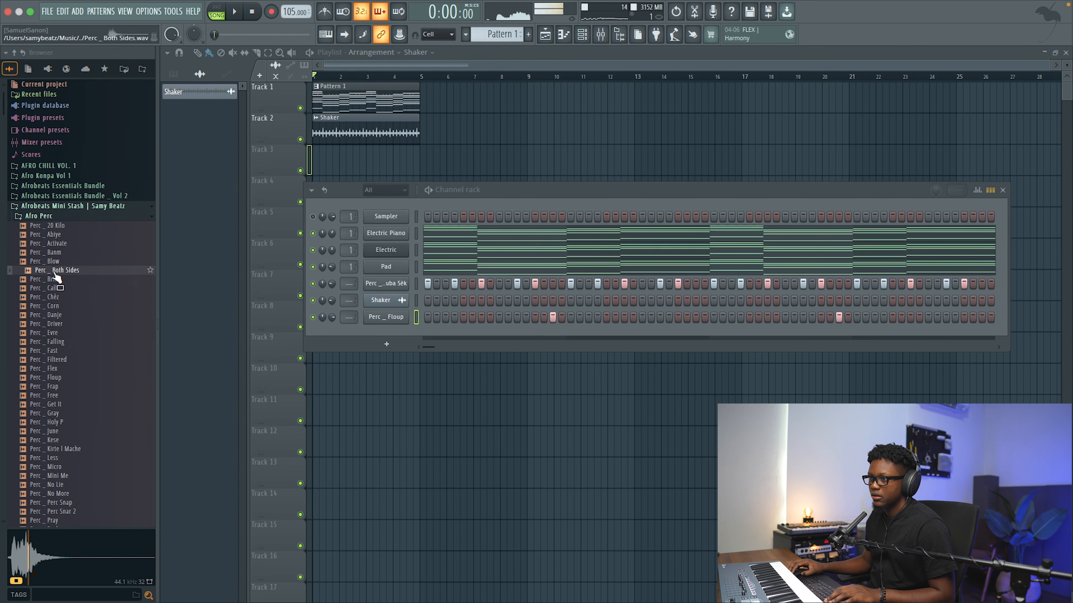
left_click(45, 217)
left_click(36, 246)
left_click(59, 256)
left_click(62, 258)
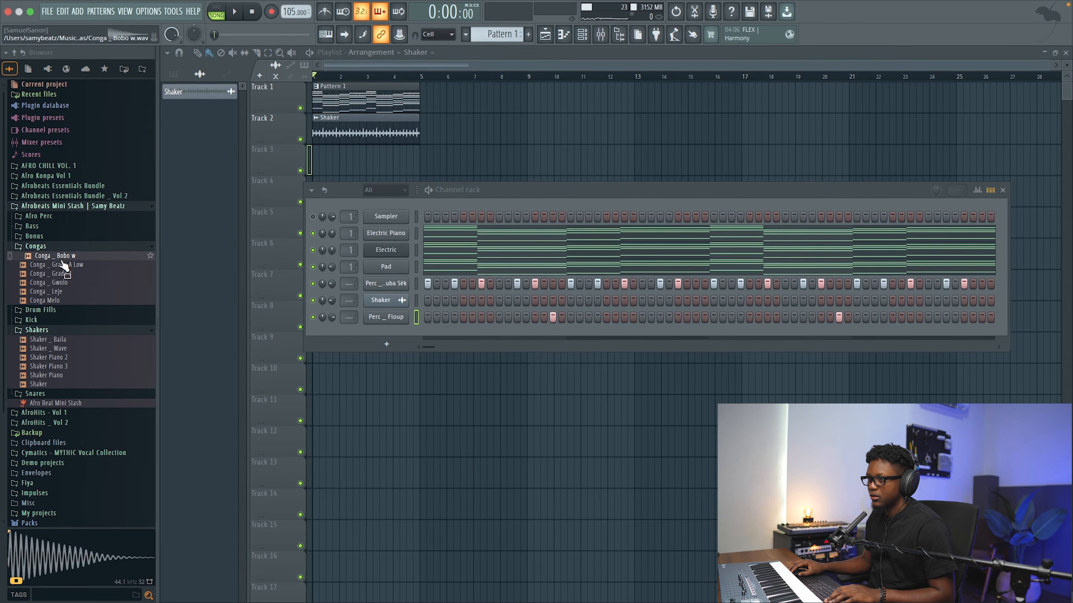
left_click(64, 266)
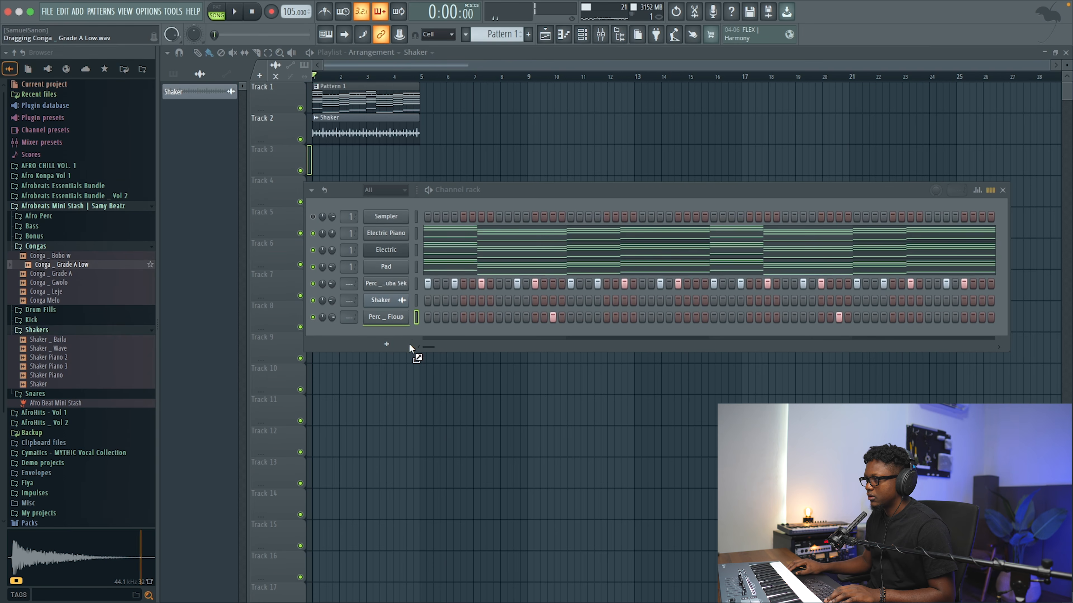
left_click_drag(414, 349, 415, 350)
Step: Place conga hits on steps 7 and 39, and move the Perc _ Floup hits to steps 23 and 55
left_click(481, 334)
key("space")
left_click(553, 317)
left_click(624, 316)
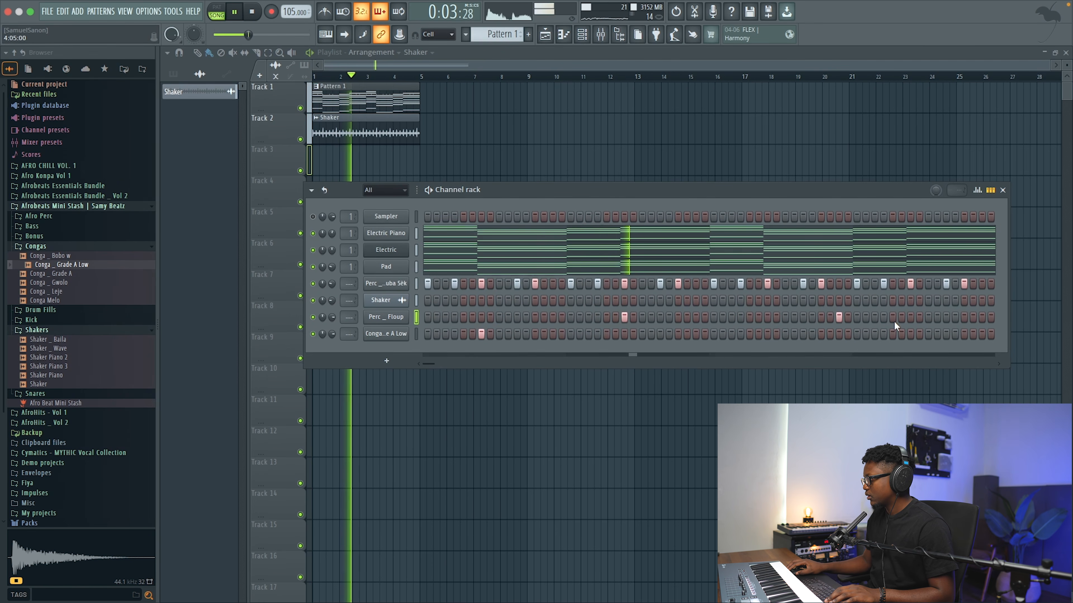
left_click(837, 317)
left_click(911, 318)
left_click(767, 334)
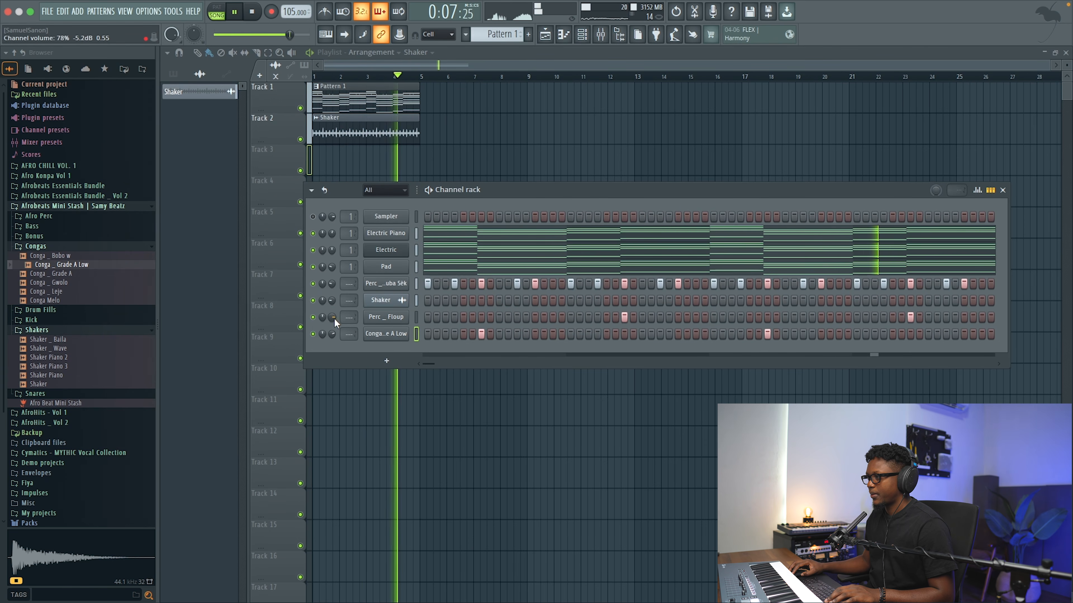
Step: Move the Perc _ Floup and Conga _ Grade A Low channels up together to sit directly above Electric Piano
left_click_drag(416, 318, 412, 336)
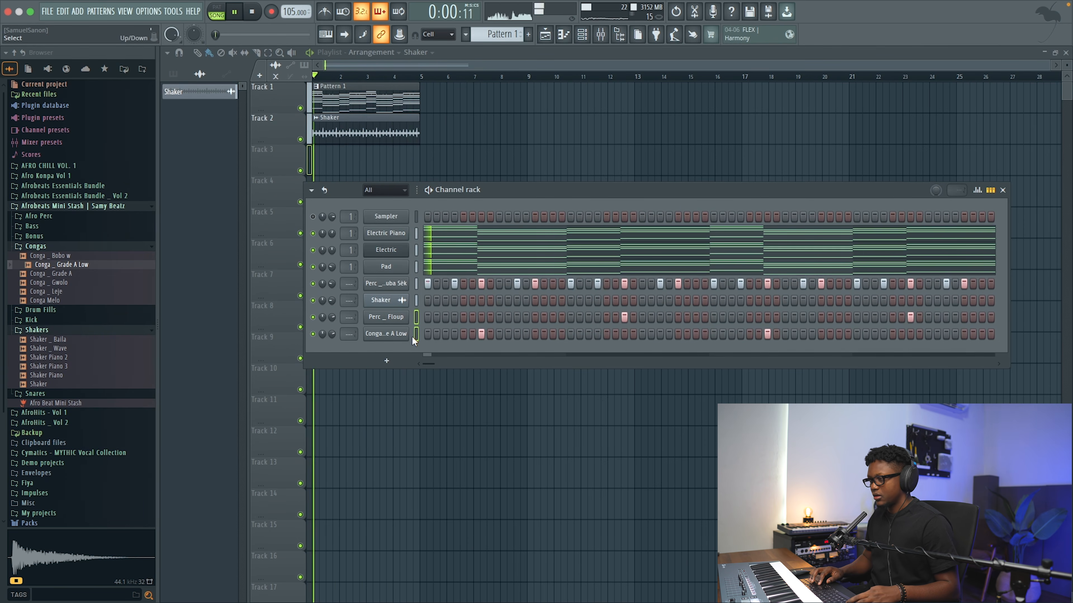
key("alt+Up")
key("alt+Up")
key("alt+Up")
key("alt+Up")
key("alt+Up")
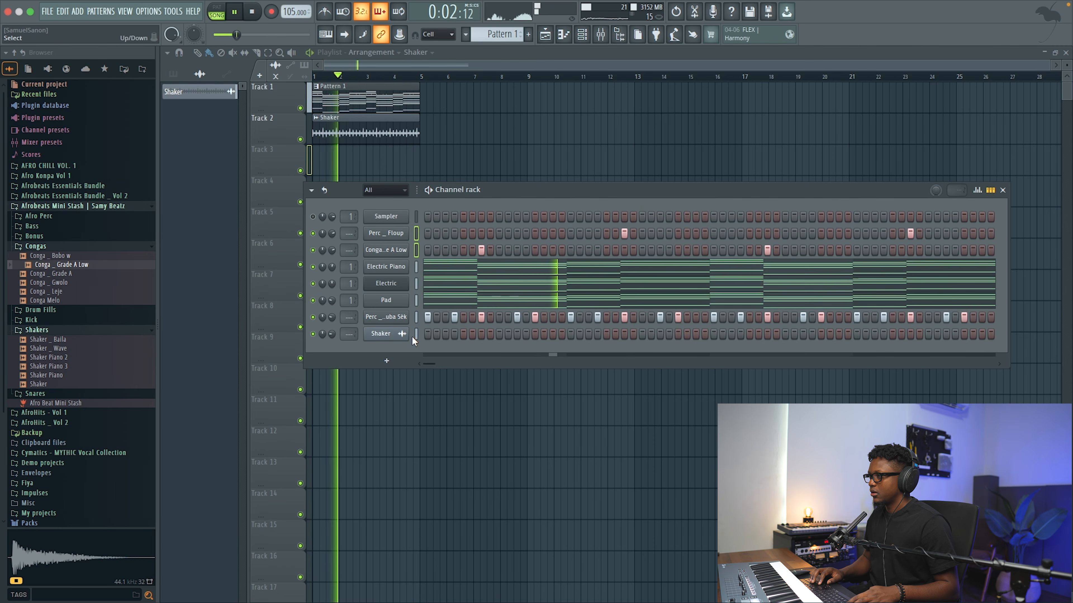
Step: Move the Perc _ Twouba Sèk channel up to directly below Sampler, above the other percussion channels
key("Down")
key("Down")
key("Down")
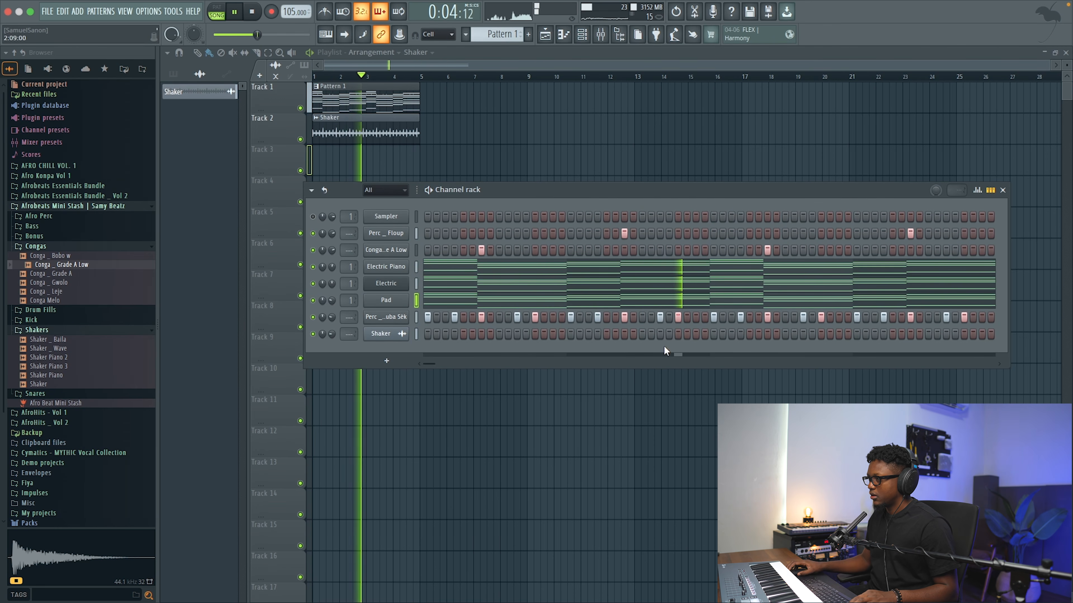
left_click(417, 317)
key("alt+Up")
key("alt+Up")
key("alt+Up")
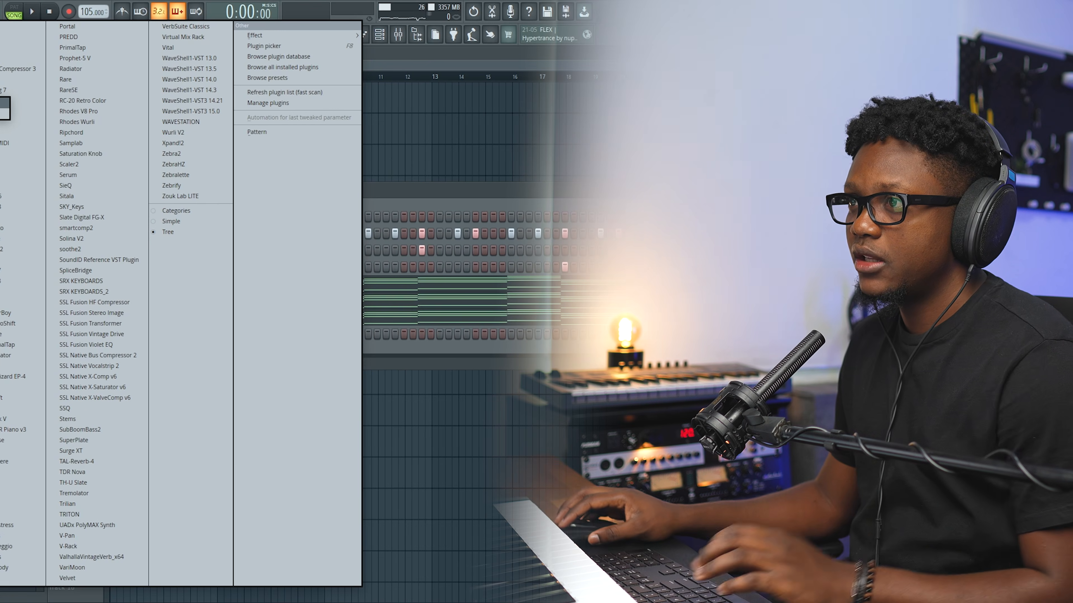
Step: Add a FLEX channel with the DX7 Vibe preset from Saif Sameer Synthwave, and lower its master filter cutoff
left_click(6, 26)
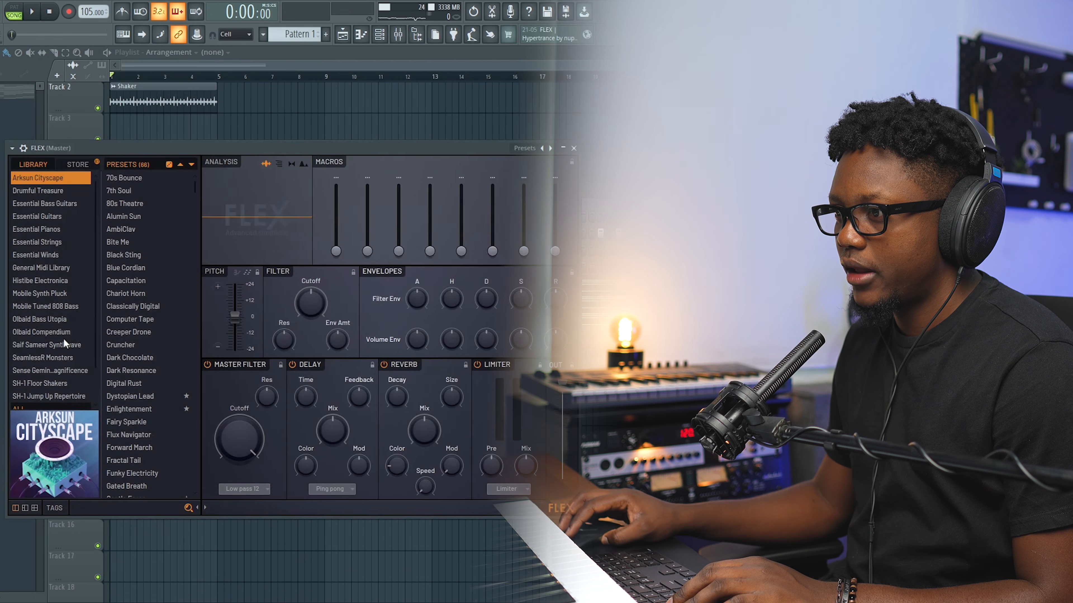
left_click(58, 344)
scroll(136, 315, "down", 8)
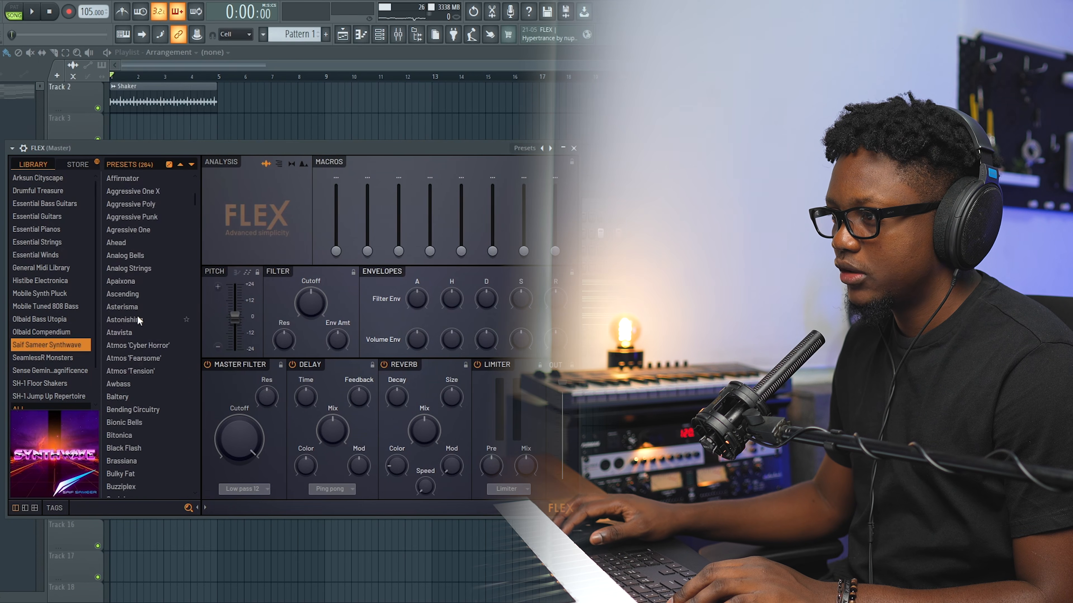
scroll(136, 315, "down", 15)
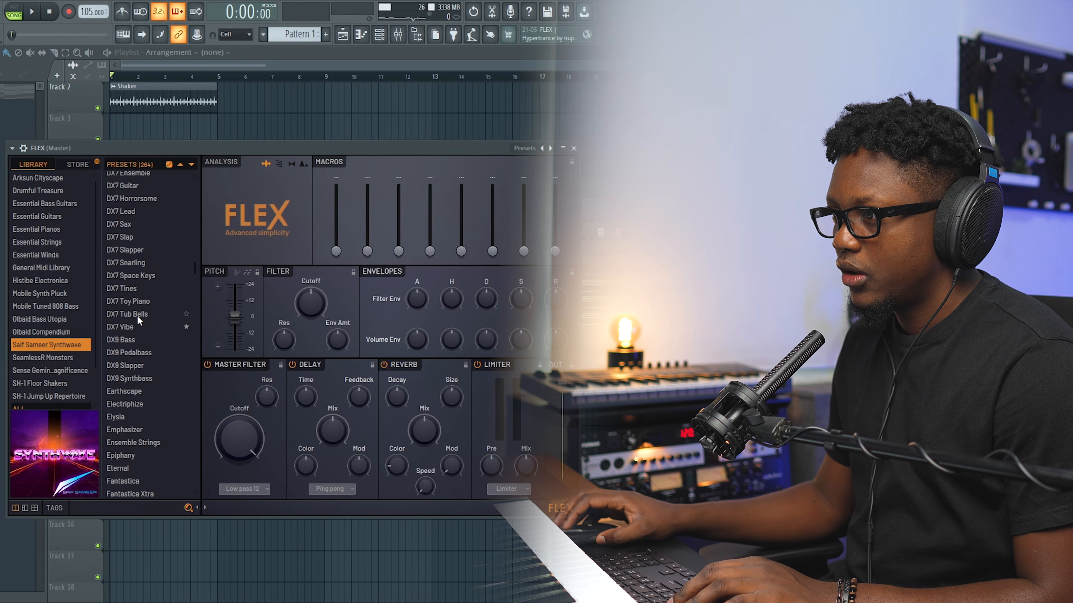
left_click(129, 325)
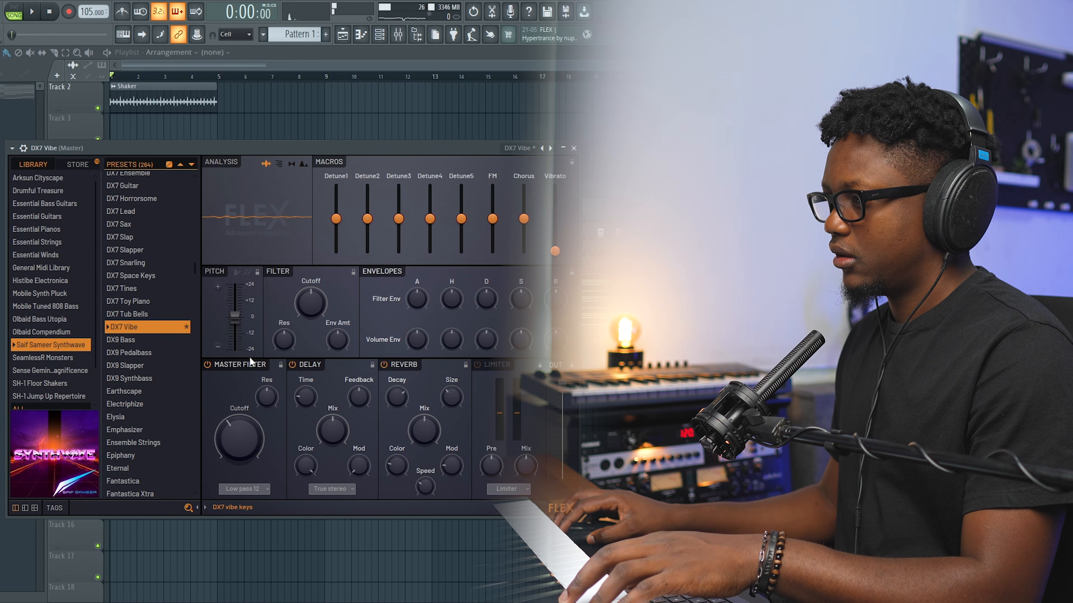
left_click_drag(239, 440, 238, 454)
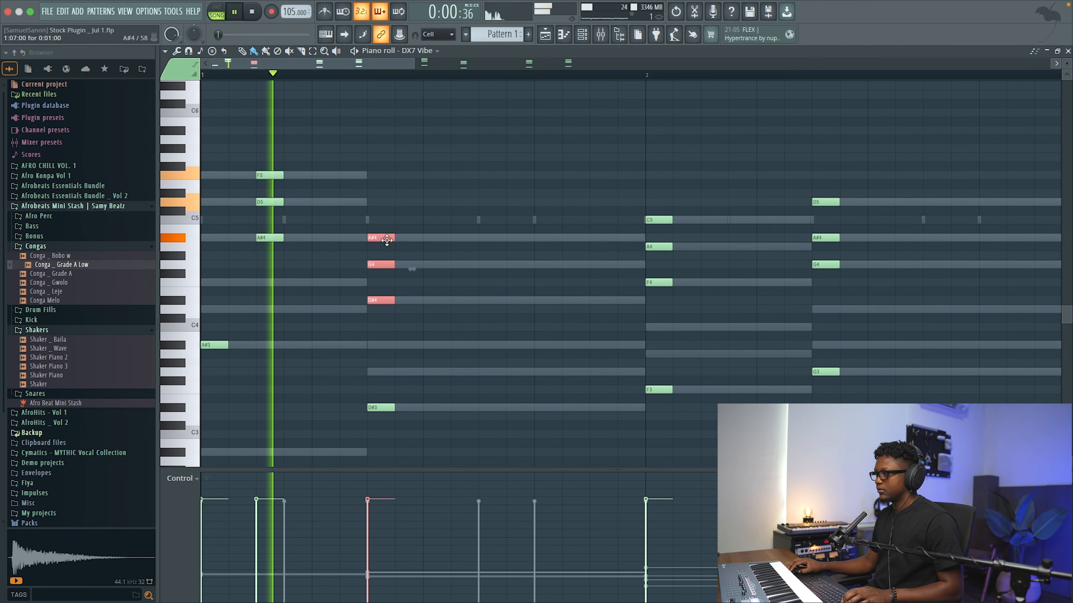
Step: In bar 1 of the DX7 Vibe part, shift the second chord's A#4, G4 and D#4 to step 11 and its D#3 bass to step 9
left_click_drag(387, 240, 442, 240)
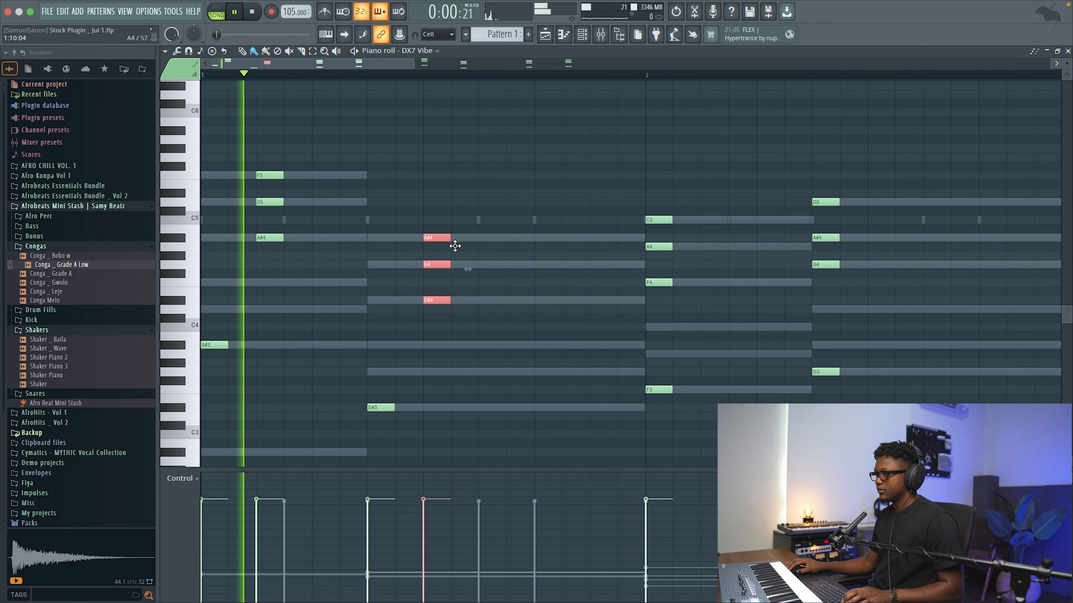
key("space")
left_click_drag(492, 437, 369, 234)
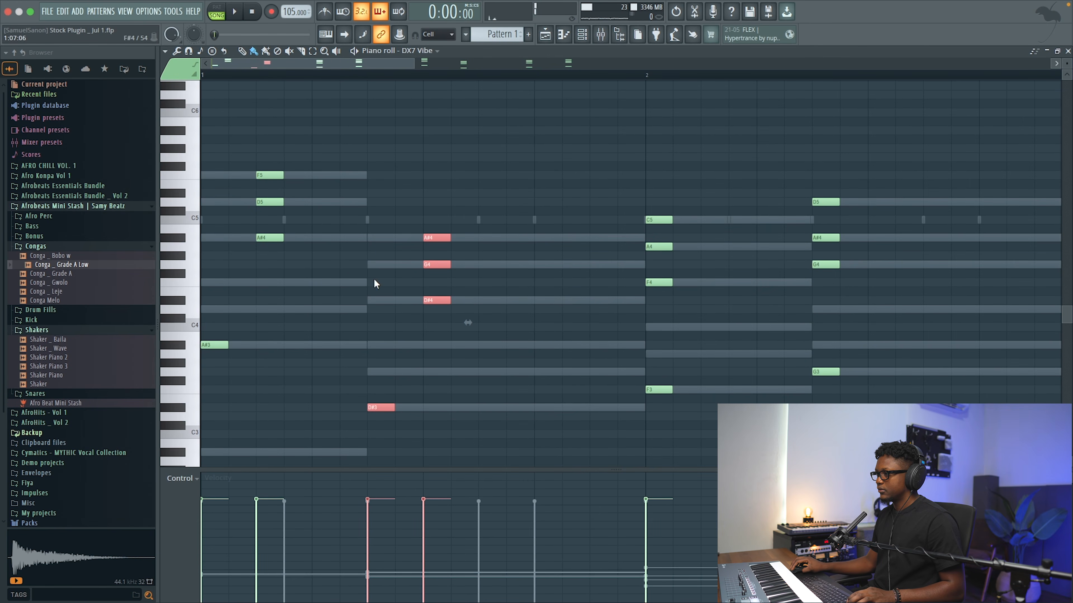
left_click_drag(376, 407, 433, 407)
key("space")
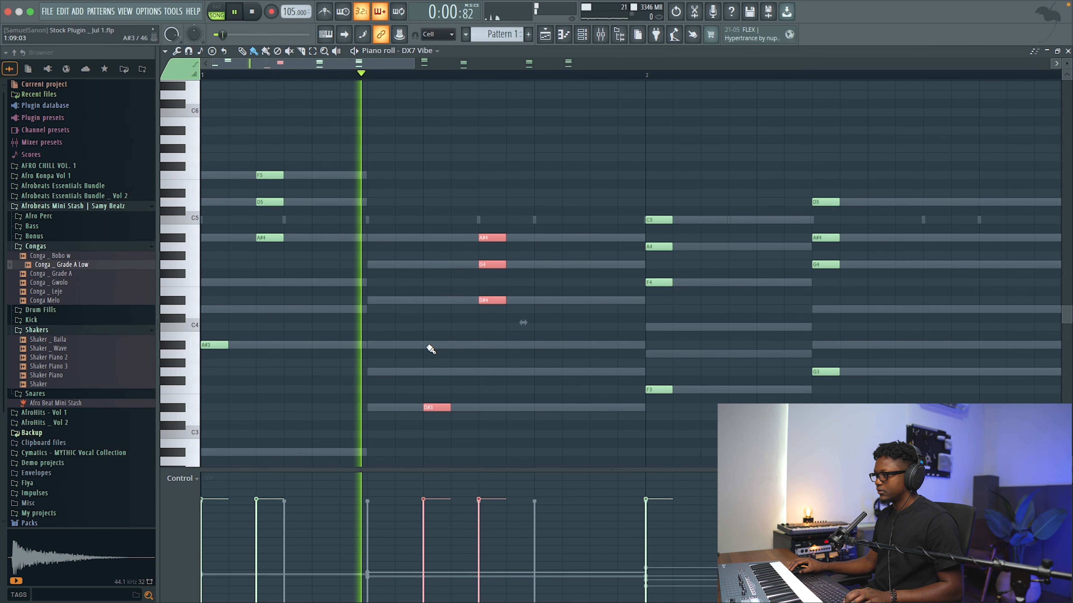
key("space")
Step: In bar 2, shift the C5, A4 and F4 chord to step 3, the G3 bass to step 9, and D5, A#4 and G4 to step 10
left_click_drag(694, 288, 703, 219)
key("space")
left_click_drag(885, 404, 782, 117)
left_click_drag(824, 203, 879, 205)
left_click_drag(913, 293, 904, 196)
key("space")
key("space")
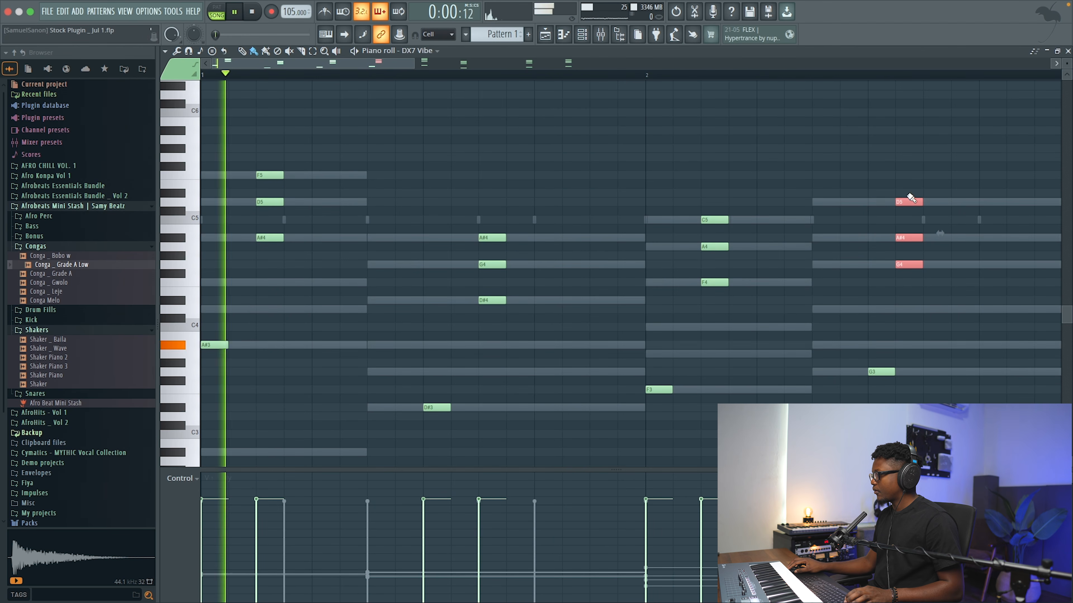
Step: Check the DX7 Vibe instrument settings, shift bar 2's D5, A#4 and G4 chord to step 11, and close the piano roll
key("F7")
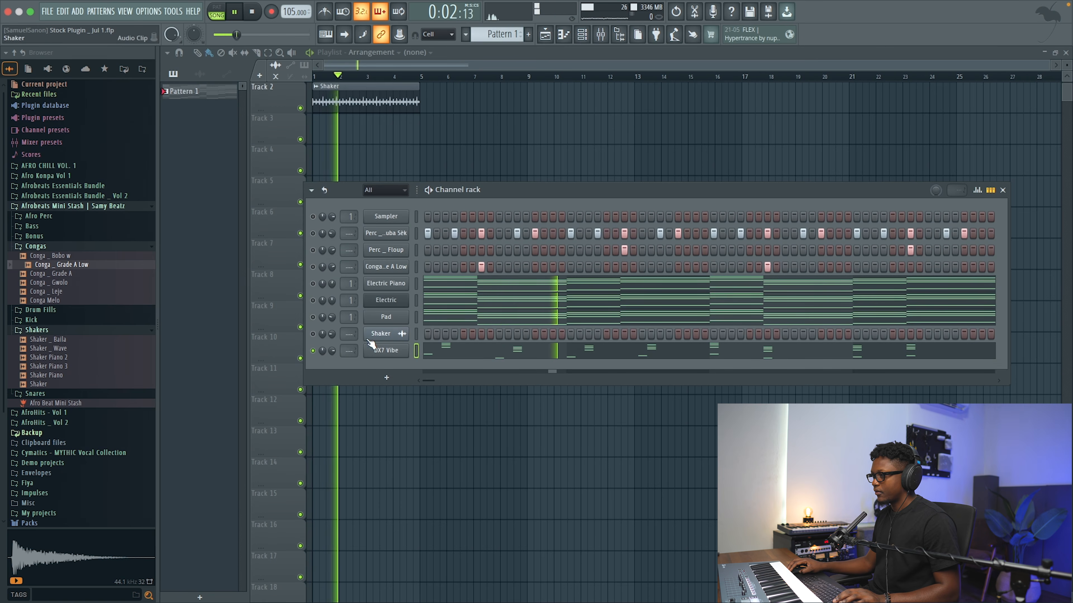
left_click(377, 351)
key("space")
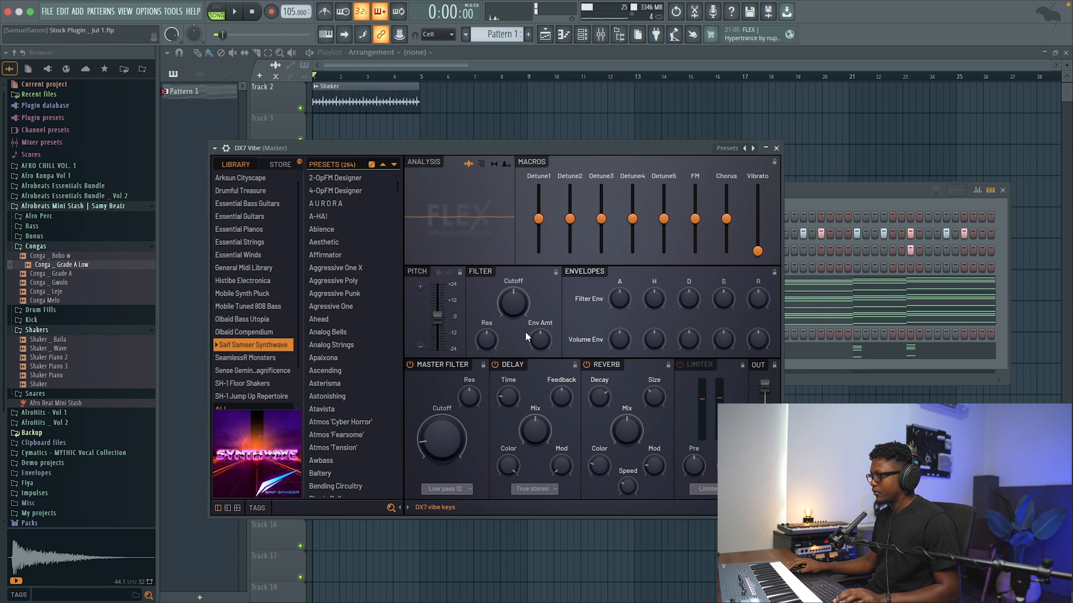
key("F7")
key("space")
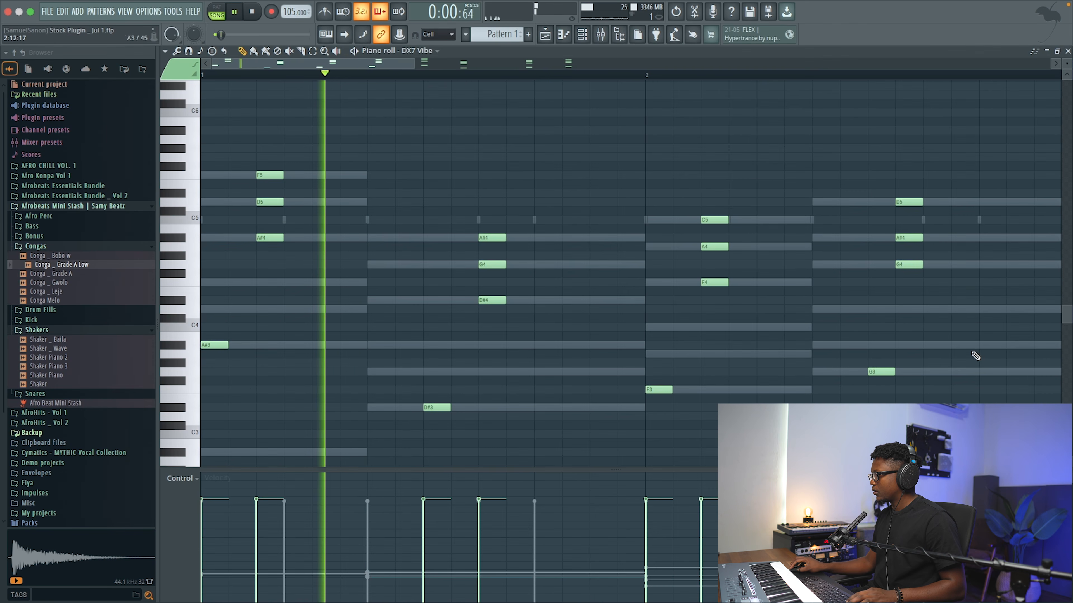
left_click_drag(967, 323, 895, 180)
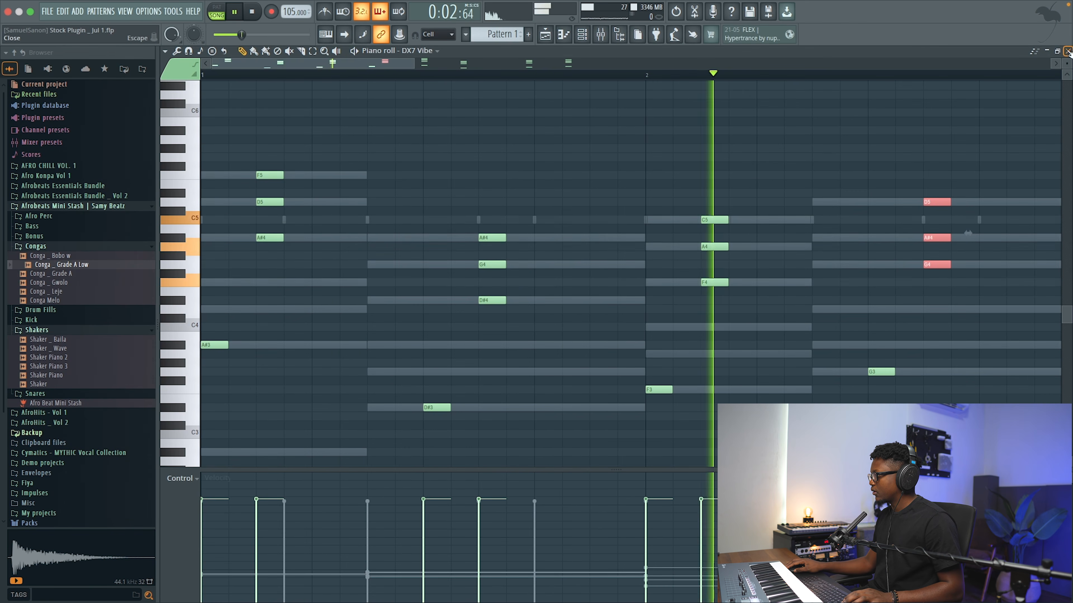
key("F7")
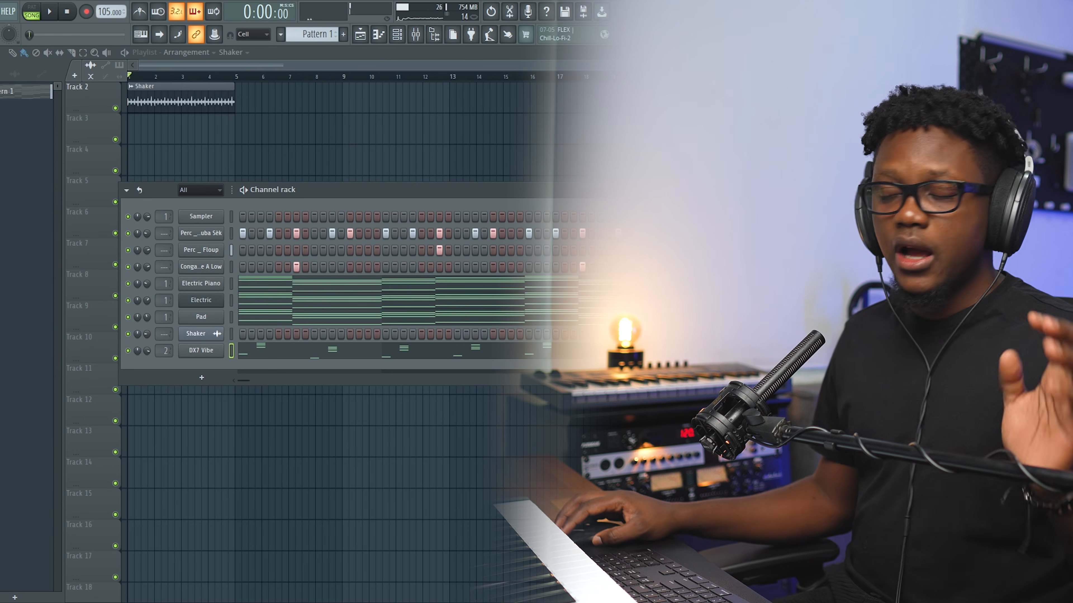
Step: Add a Morphine channel with the Keyboards preset KBD Sine Piano NUC and slightly raise its master envelope release
left_click(0, 11)
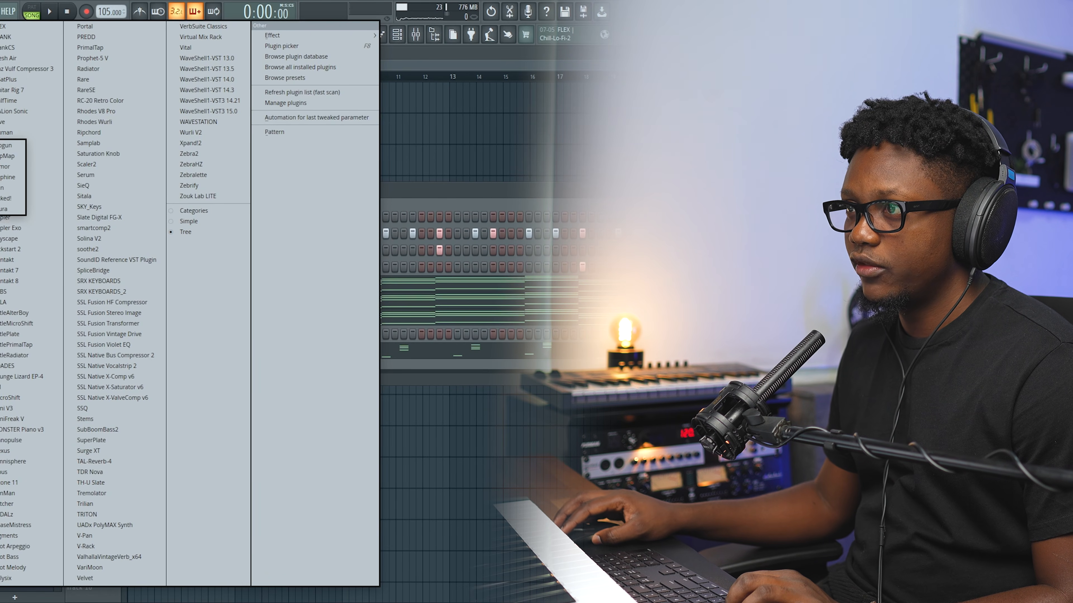
mouse_move(0, 156)
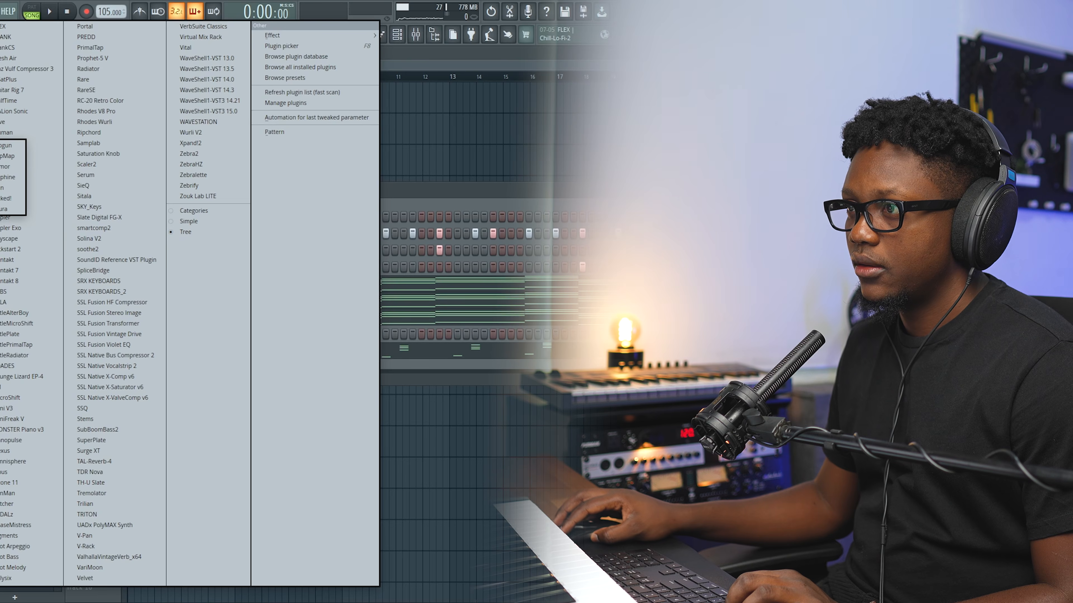
left_click(2, 177)
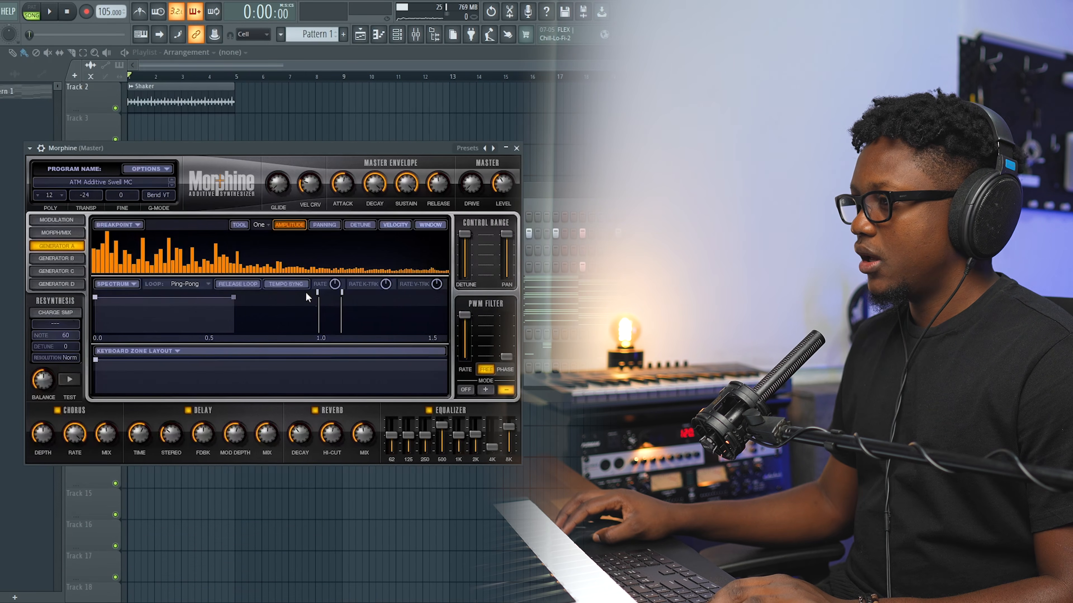
left_click(109, 182)
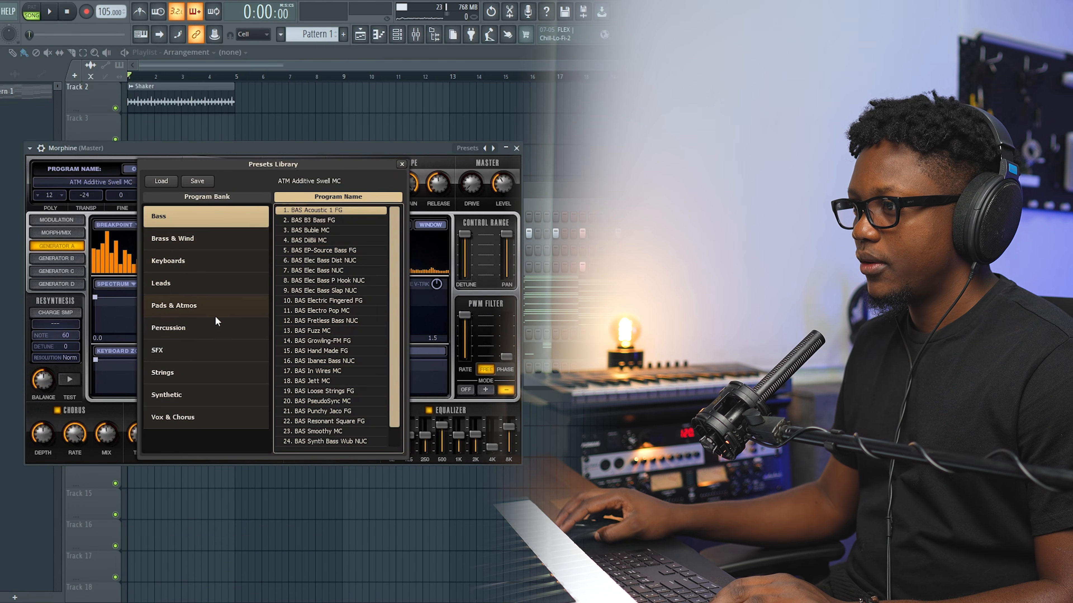
left_click(199, 261)
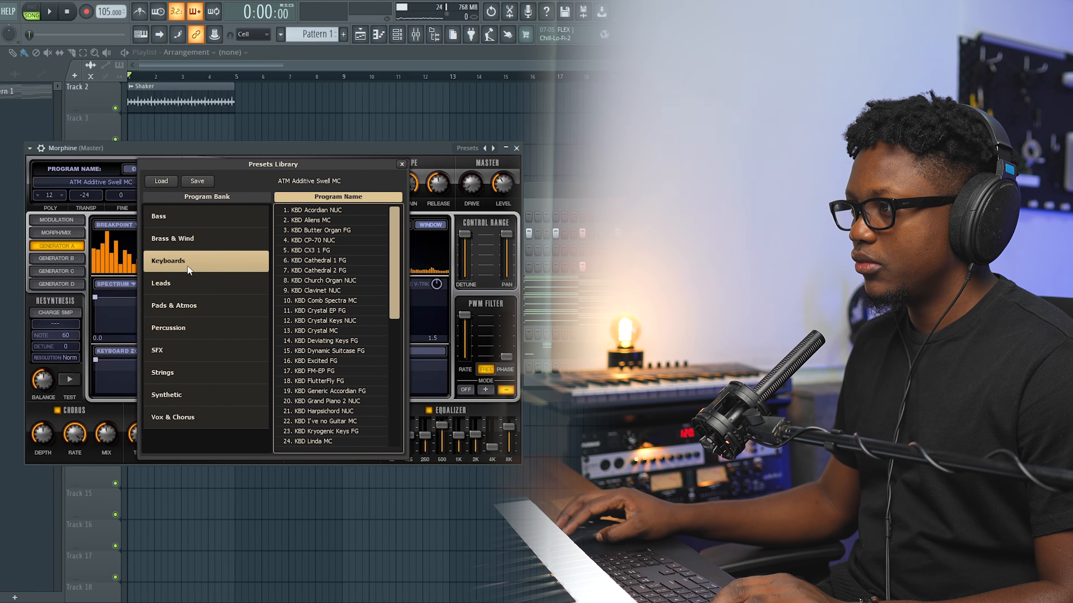
left_click_drag(394, 259, 389, 341)
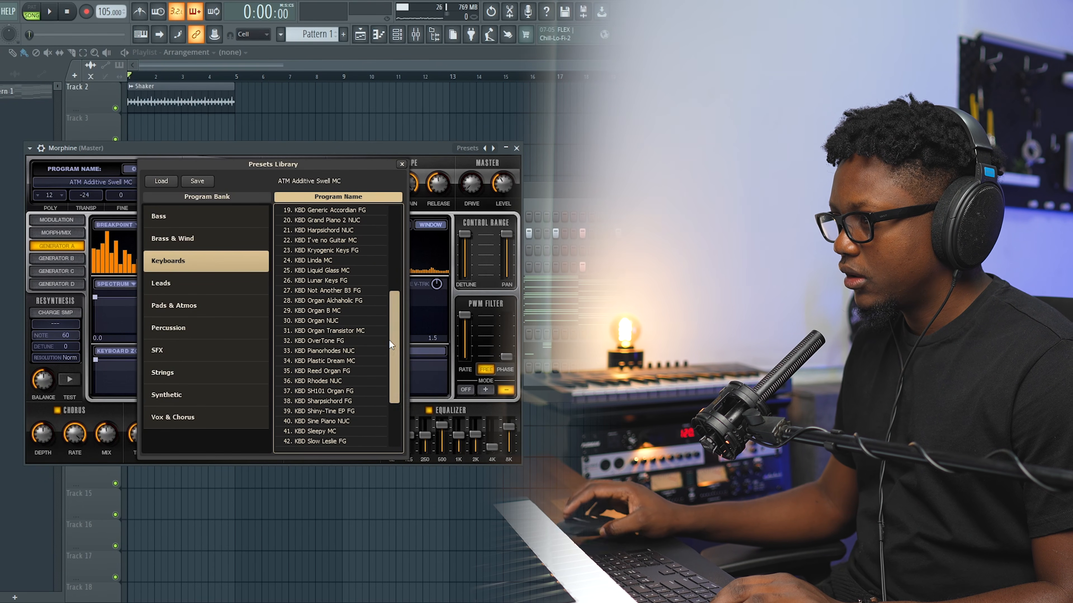
double_click(336, 422)
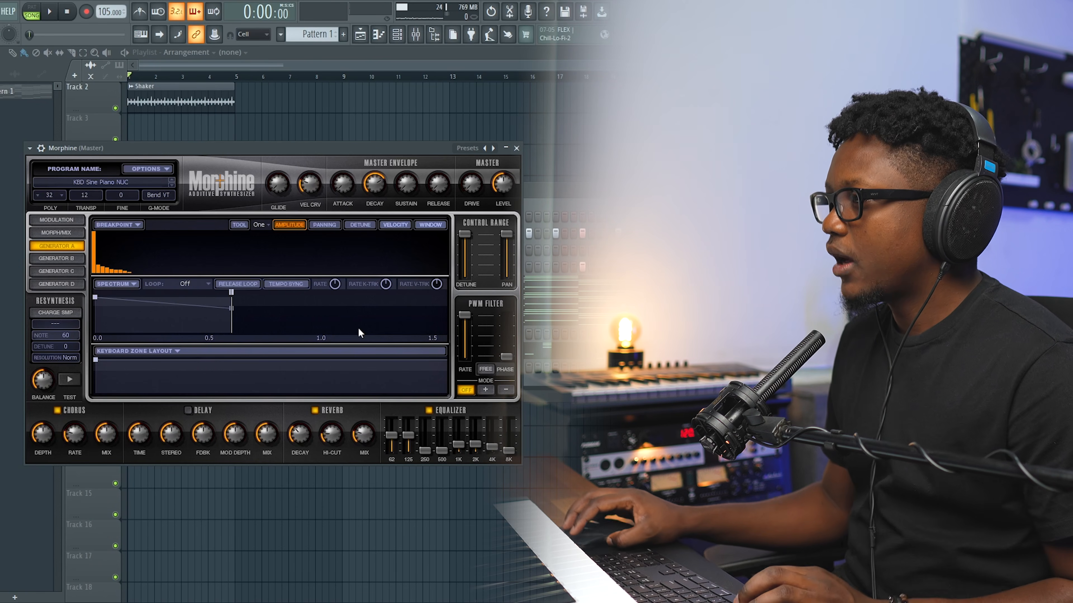
left_click_drag(438, 184, 437, 177)
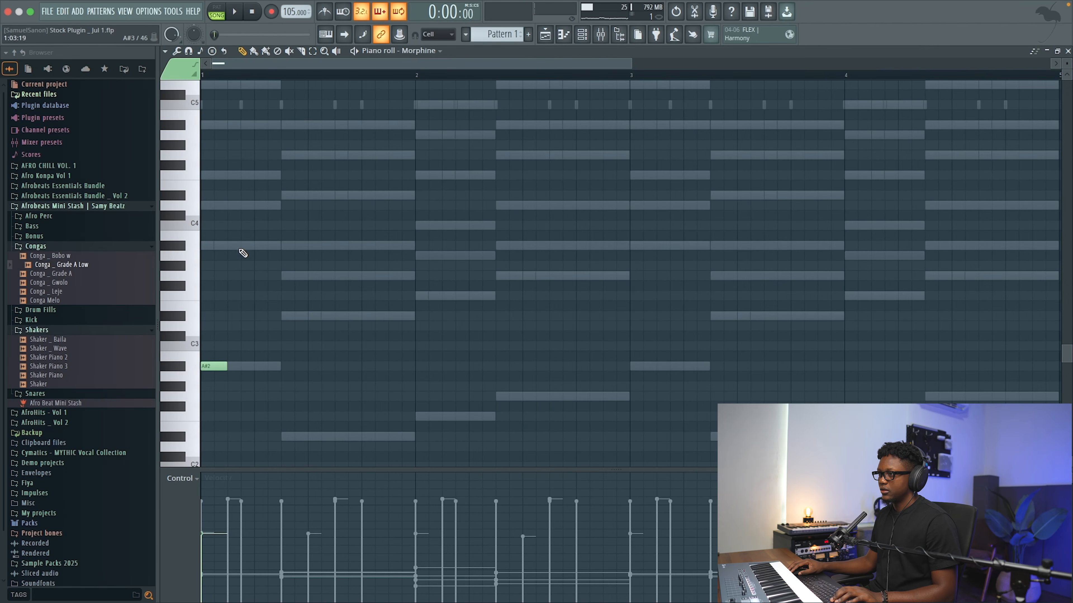
Step: In bar 1 of the Morphine part, place A#1 at step 3 and D#3 at step 7, checking them in playback
left_click_drag(233, 246, 236, 443)
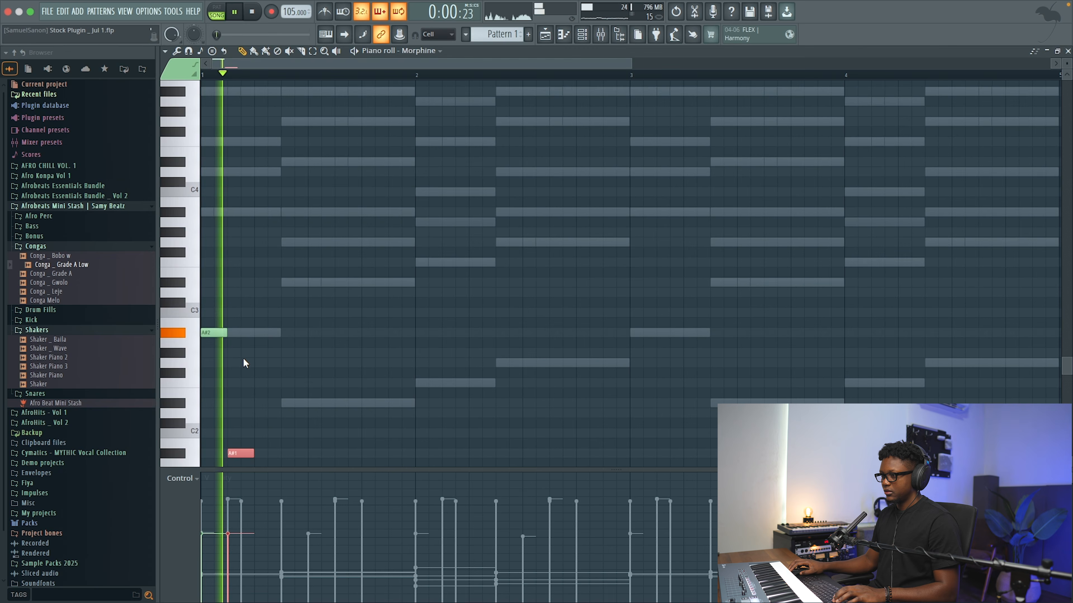
key("space")
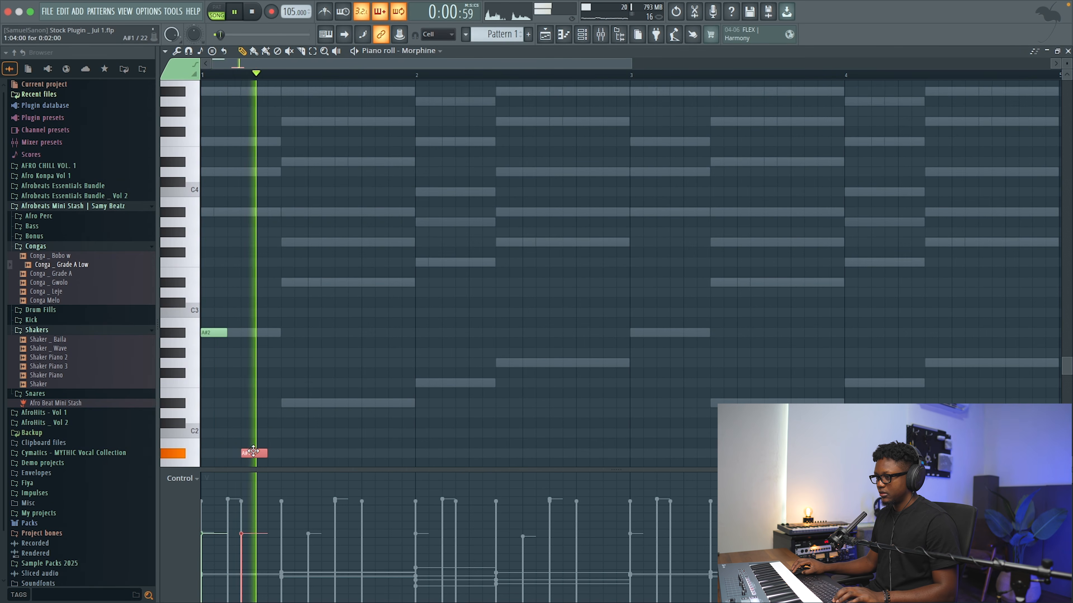
key("space")
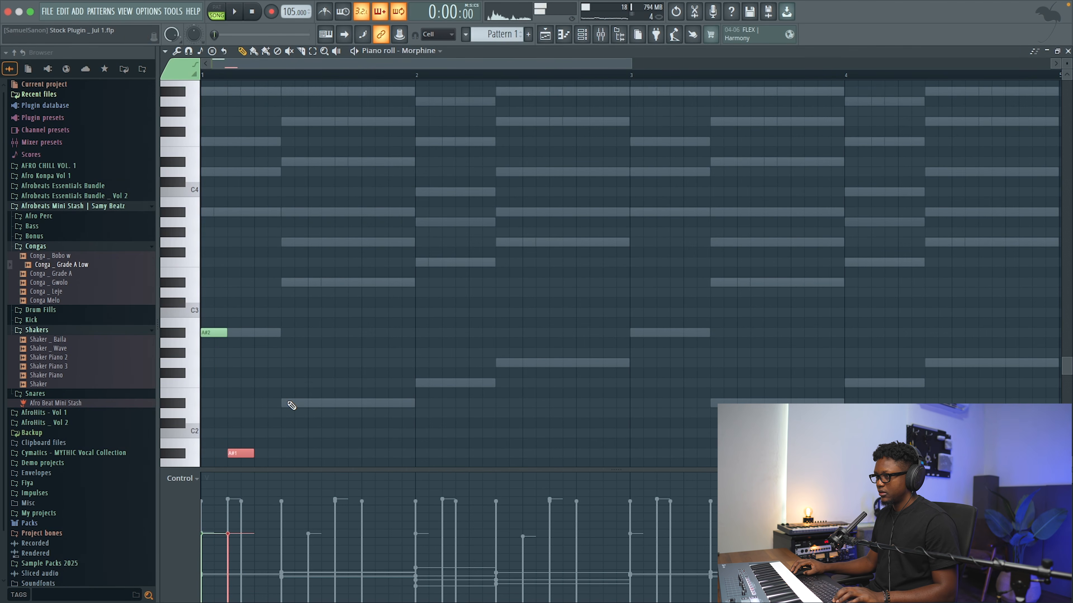
left_click(285, 285)
key("space")
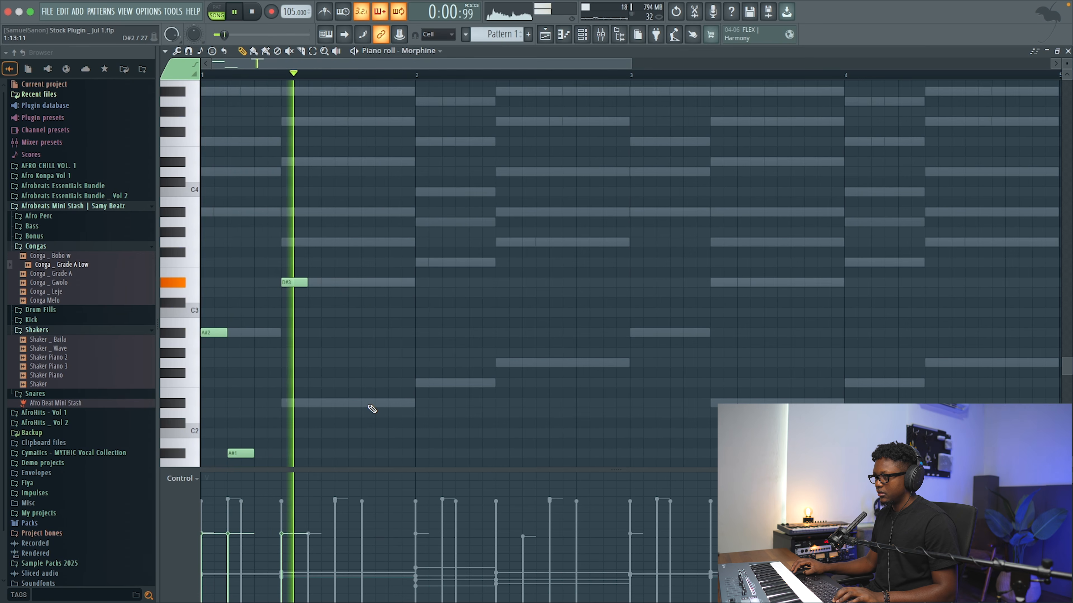
key("space")
key("space")
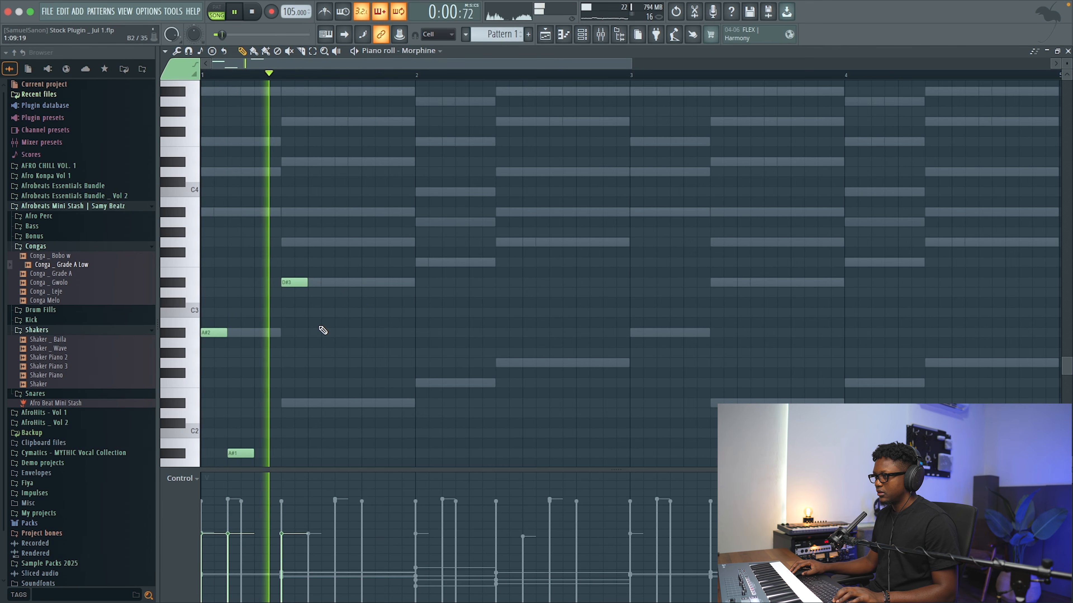
key("space")
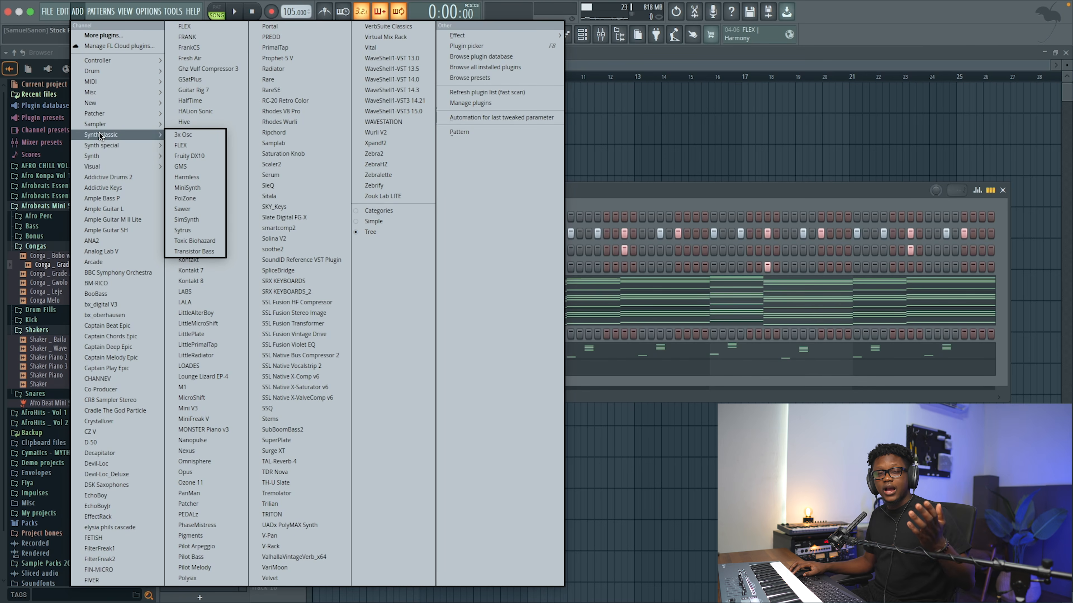
Step: Add a Fruity DX10 channel and load its SB _ Basic Log Vib preset
left_click(189, 156)
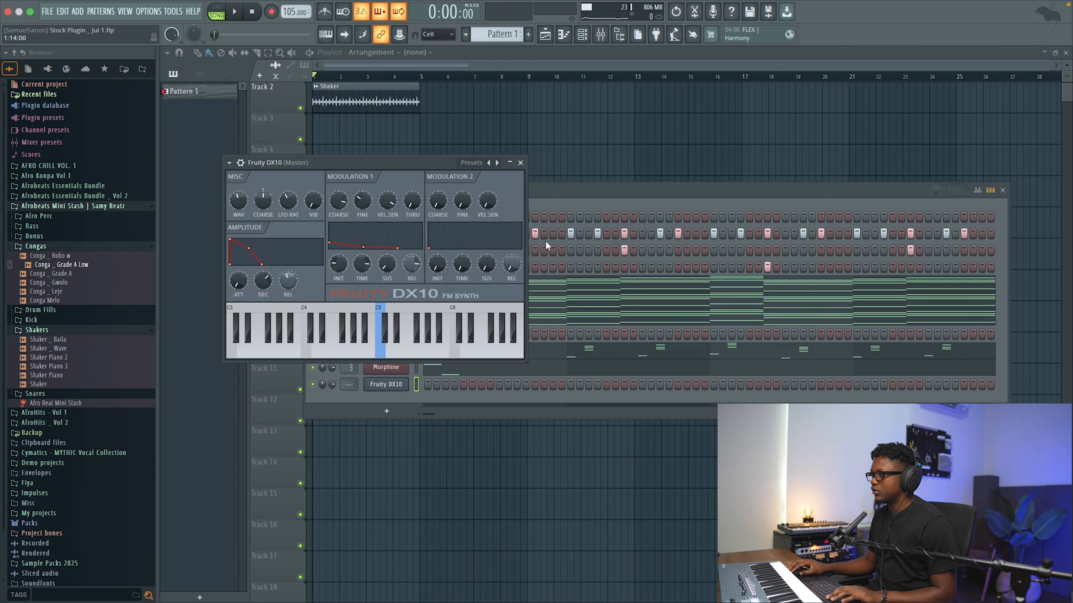
right_click(489, 163)
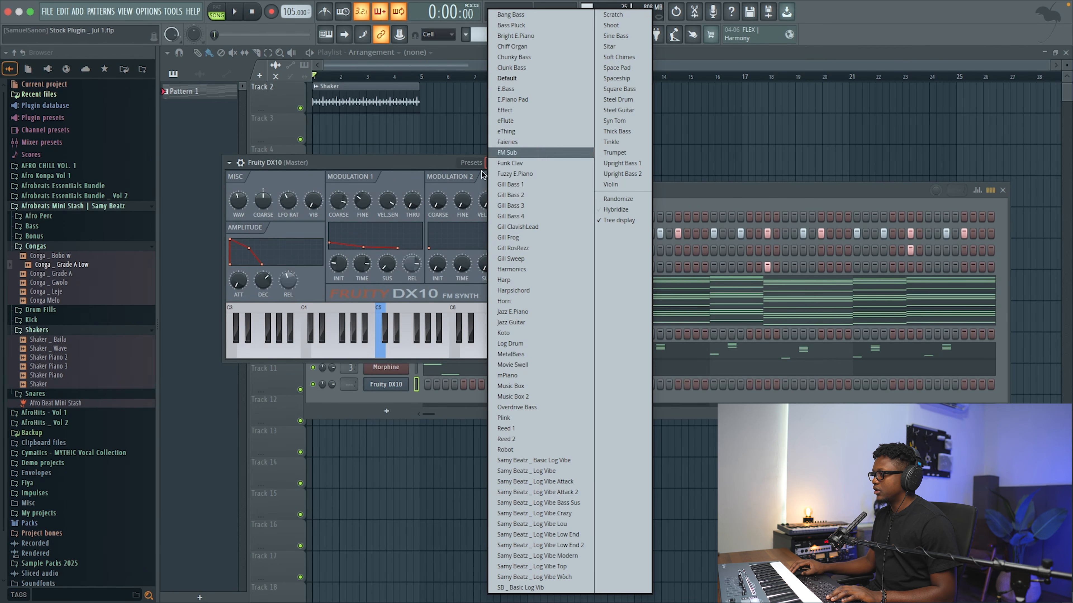
left_click(544, 588)
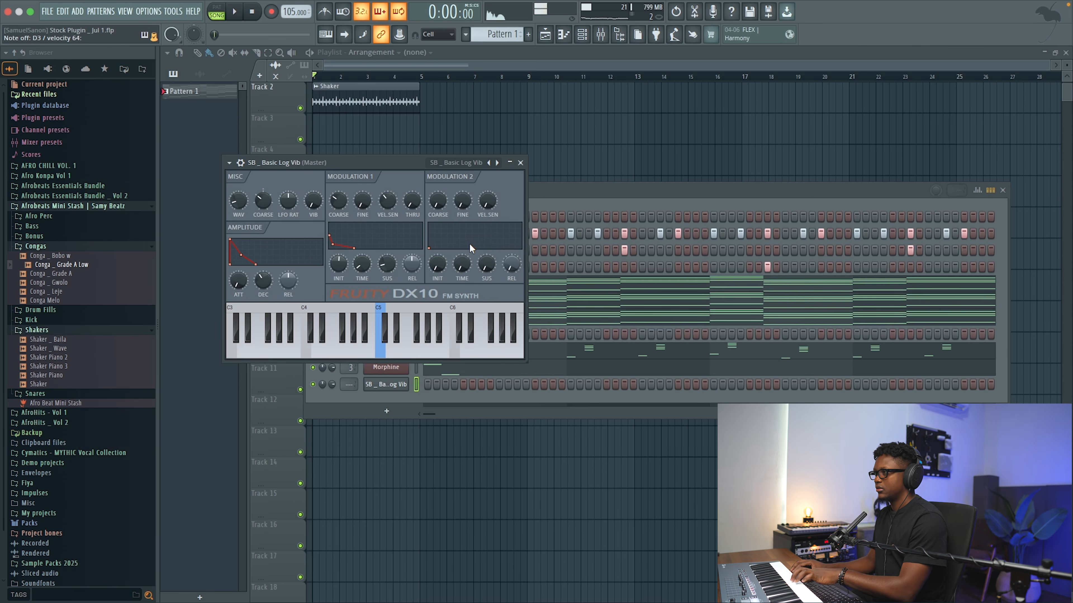
Step: Route the SB _ Basic Log Vib channel to mixer track 4 and load Vintage Chorus in its first effect slot
left_click(240, 162)
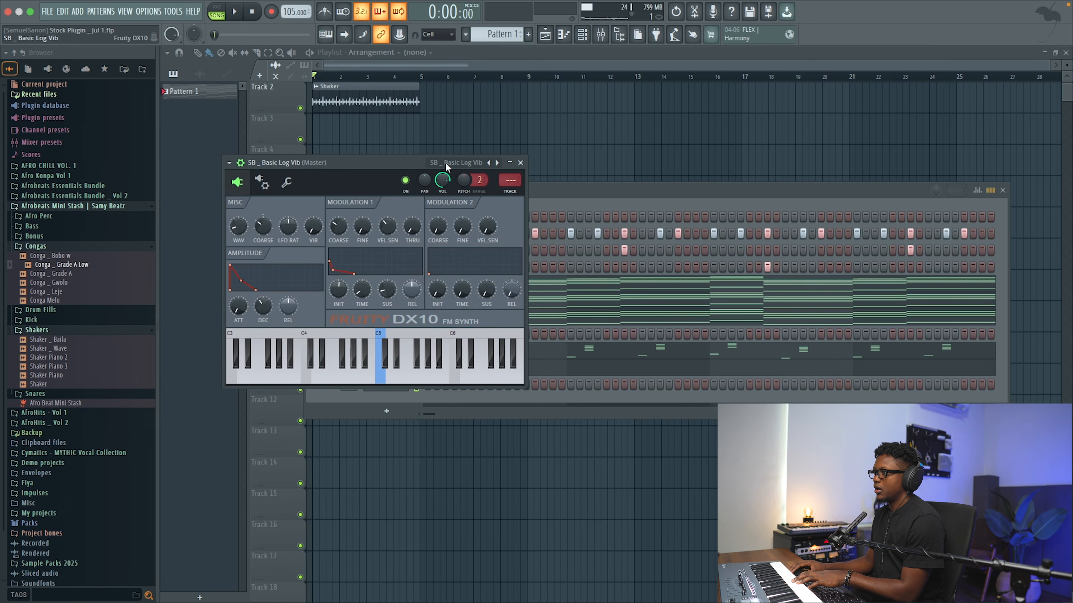
double_click(508, 183)
left_click(971, 85)
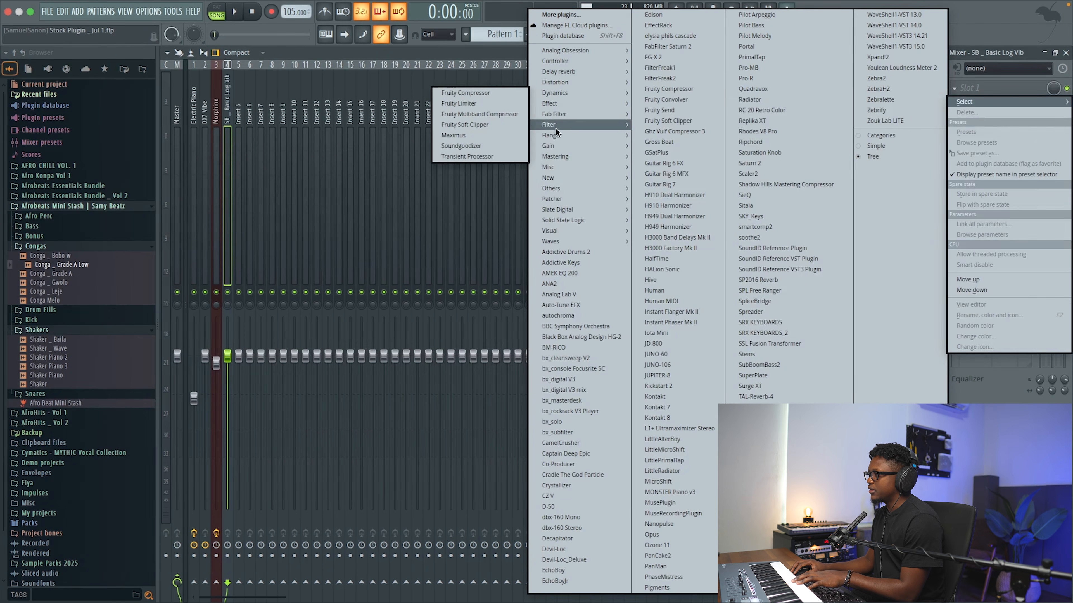
mouse_move(591, 135)
left_click(509, 177)
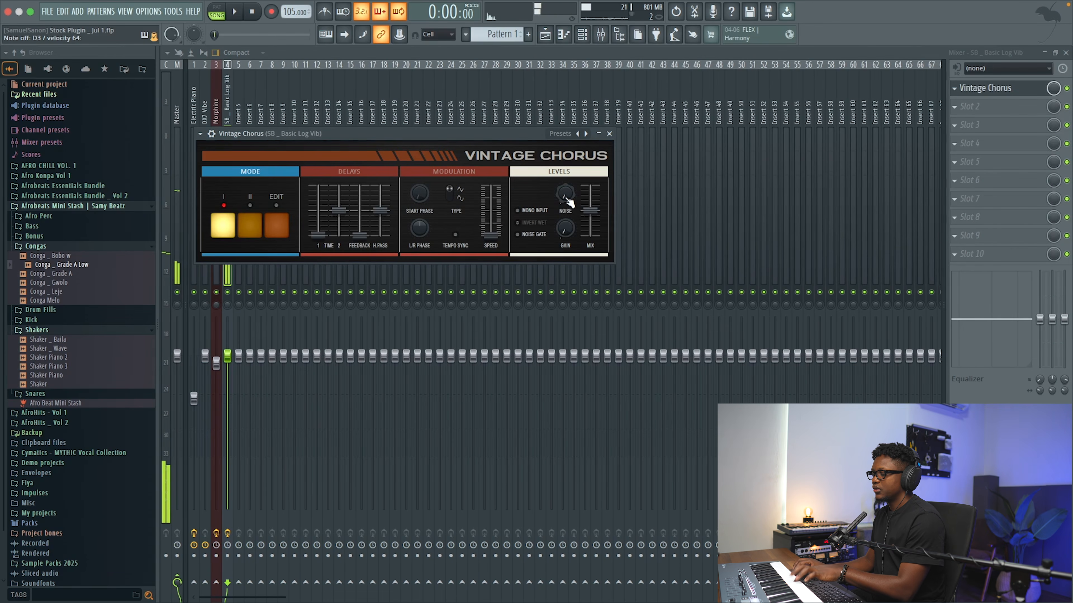
left_click(609, 133)
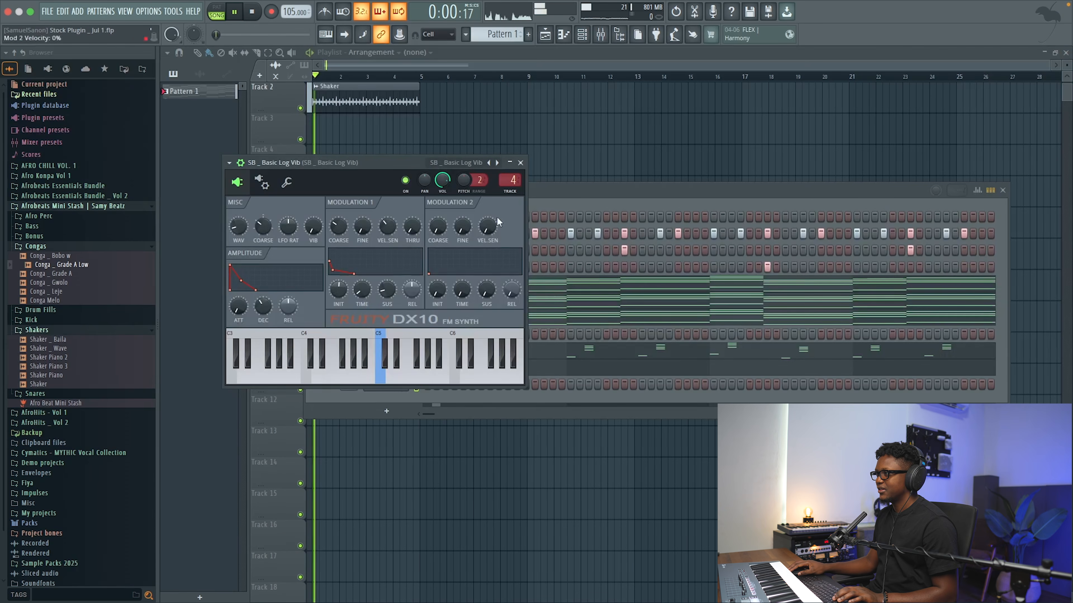
left_click(520, 163)
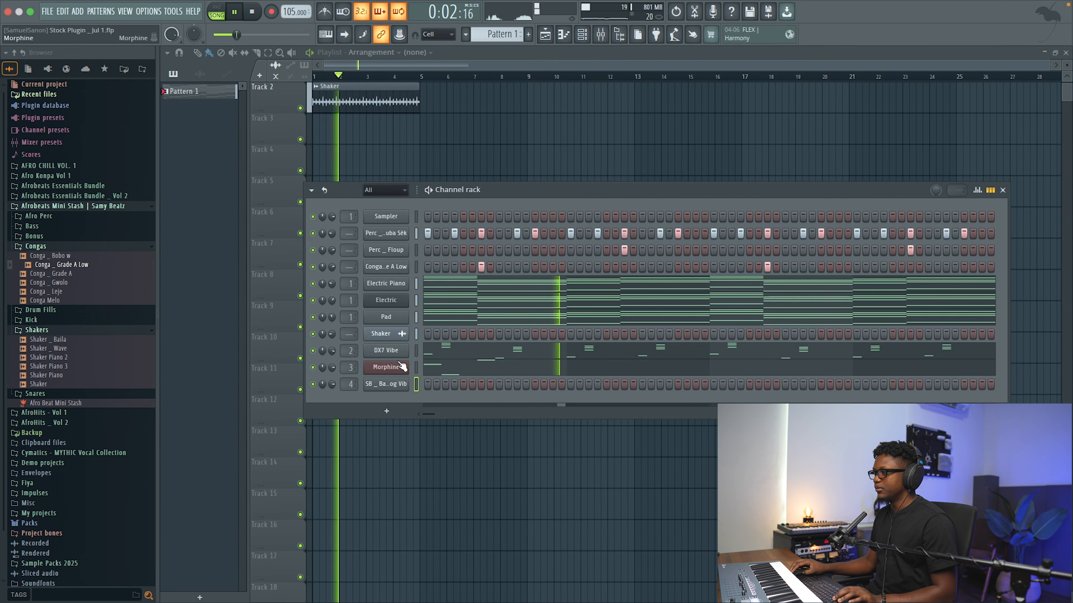
Step: Open the piano roll for SB _ Basic Log Vib and place a first note at step 11 of bar 1
key("space")
right_click(396, 384)
left_click(434, 384)
key("space")
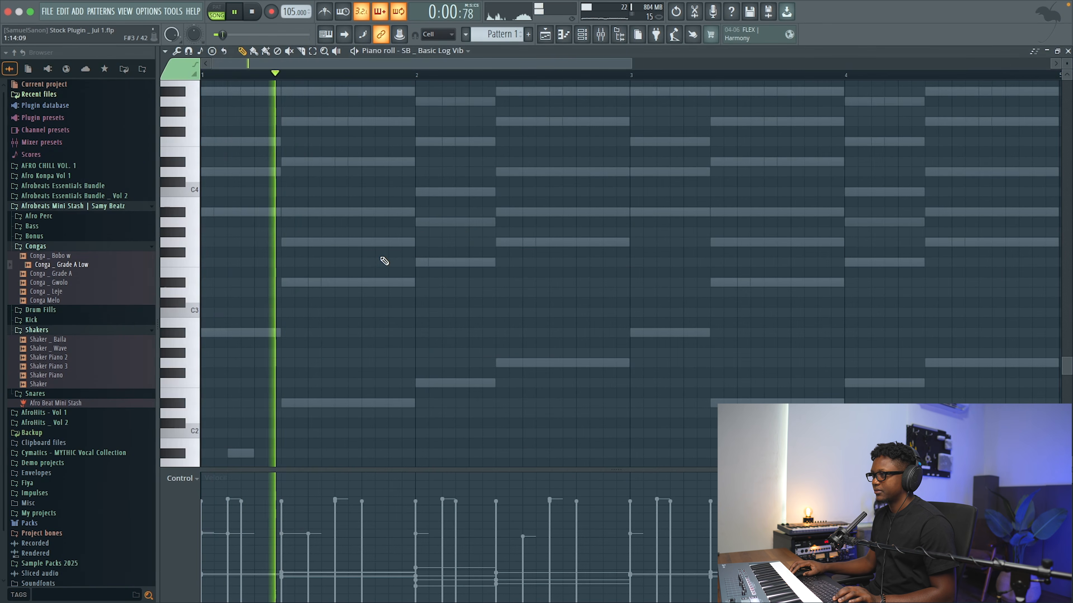
key("space")
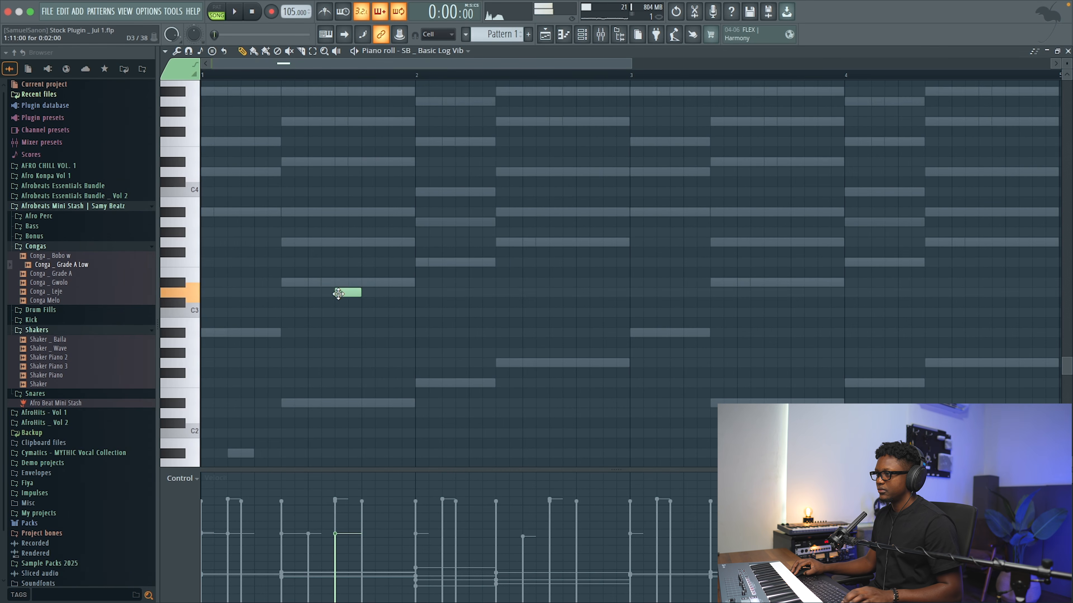
Step: Make that note a one-step D#3 and add louder D#3 notes at steps 12, 13 and 15, the last two steps long
key("space")
left_click_drag(360, 282, 352, 281)
left_click(352, 282)
key("space")
key("space")
left_click(335, 488)
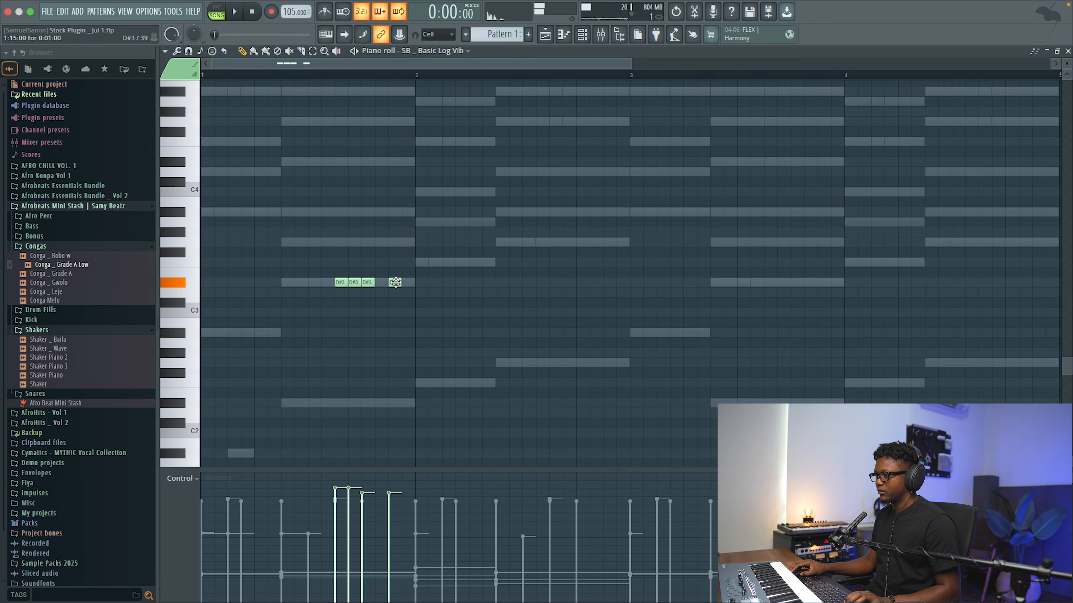
key("space")
left_click_drag(402, 282, 410, 281)
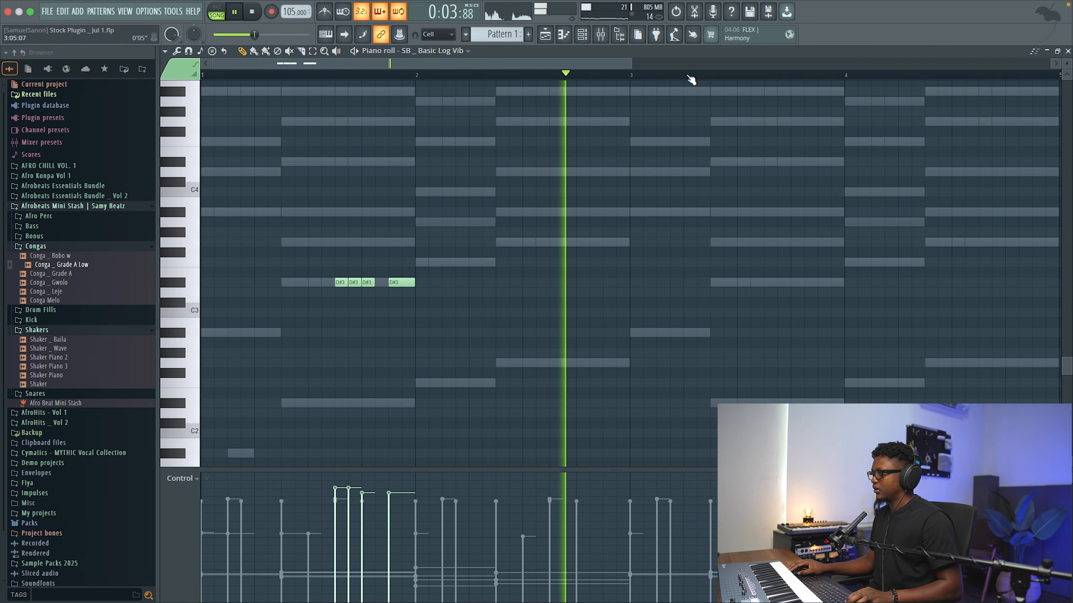
Step: Duplicate the two-bar Log Vib phrase into bars 3 and 4, raise its final note to D#4, and close the piano roll
left_click_drag(630, 77, 205, 80)
key("super+b")
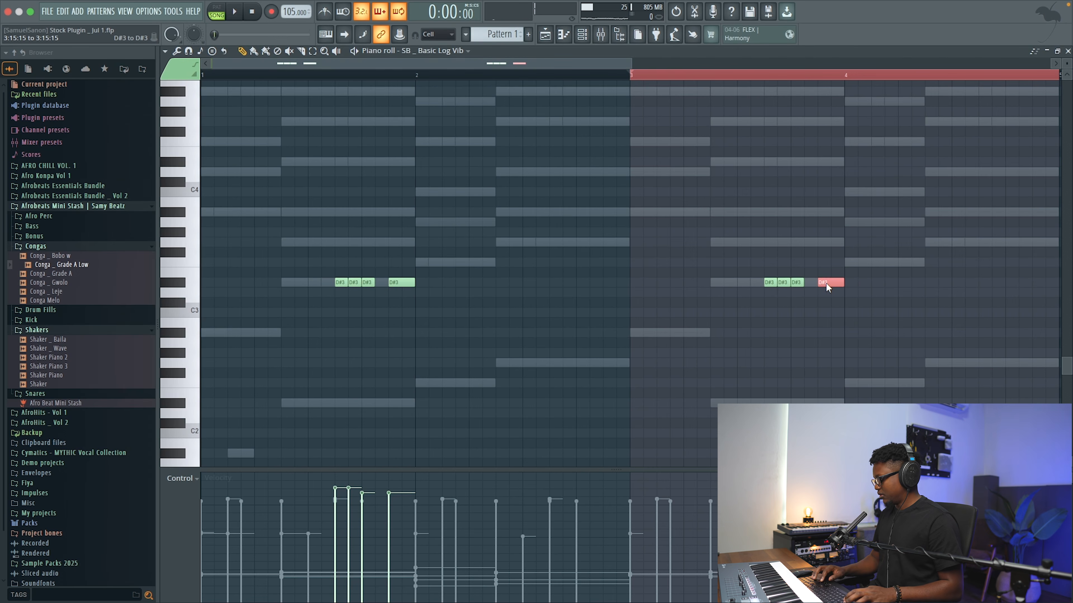
key("space")
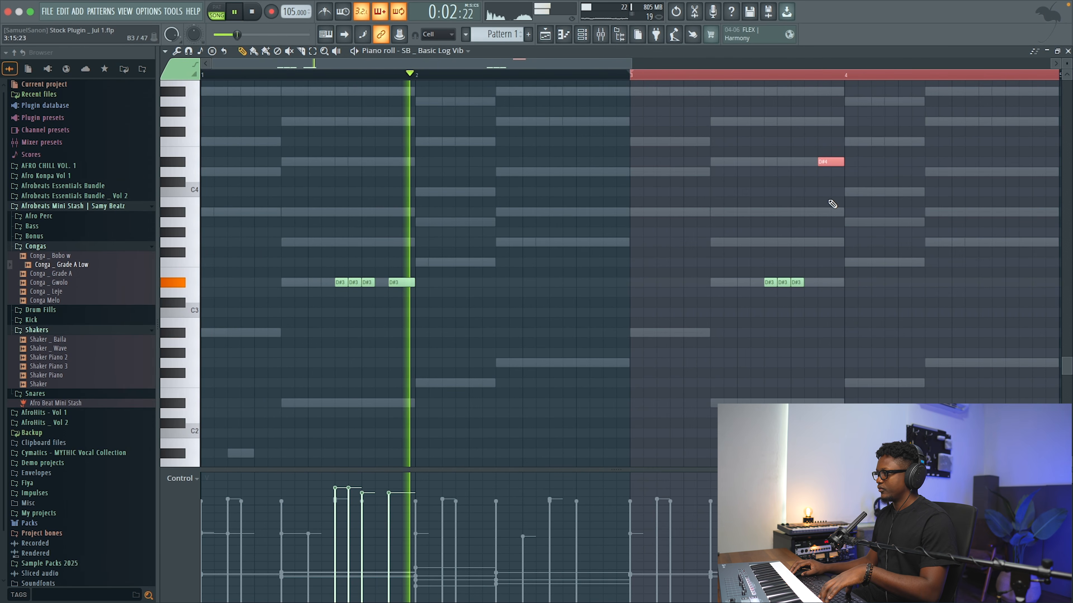
left_click(1067, 51)
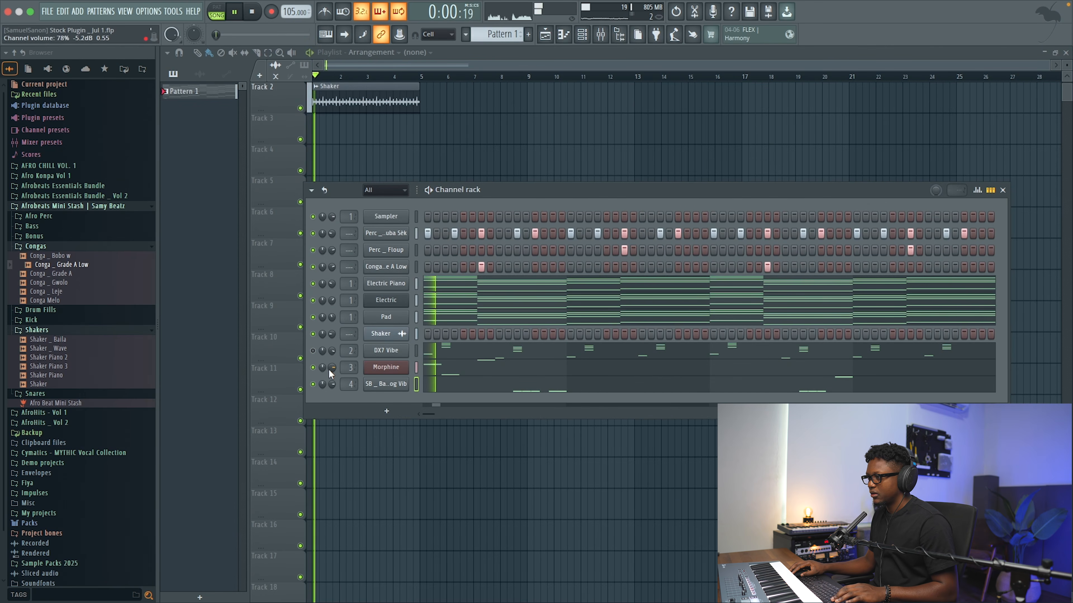
Step: In the Morphine part, raise the first note's velocity and transpose bar 1 down an octave to A#1, A#0 and D#2
left_click(447, 375)
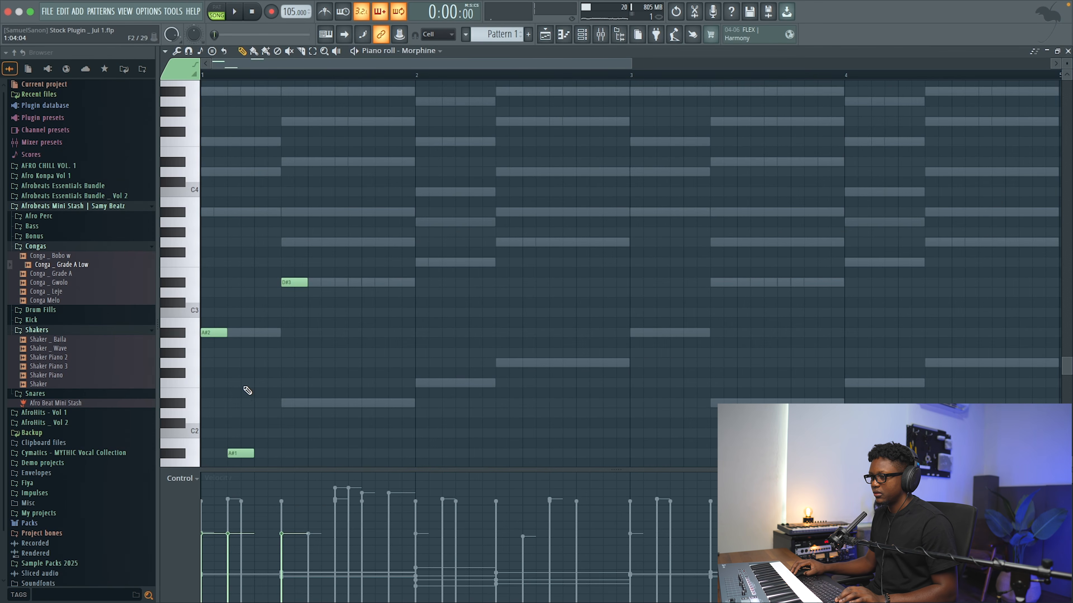
key("space")
scroll(259, 333, "down", 4)
key("space")
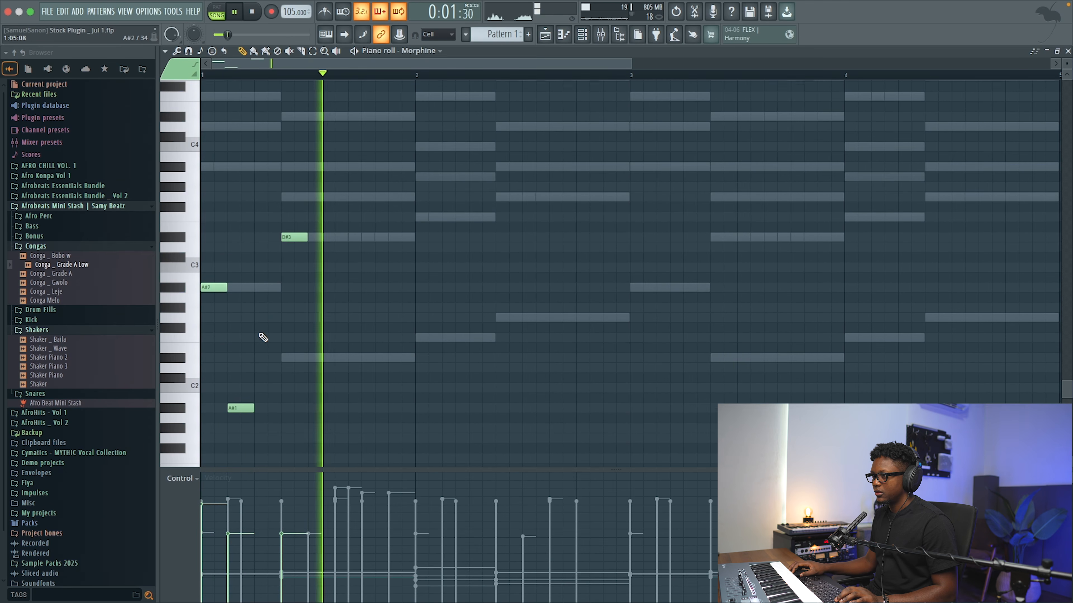
scroll(276, 336, "up", 1)
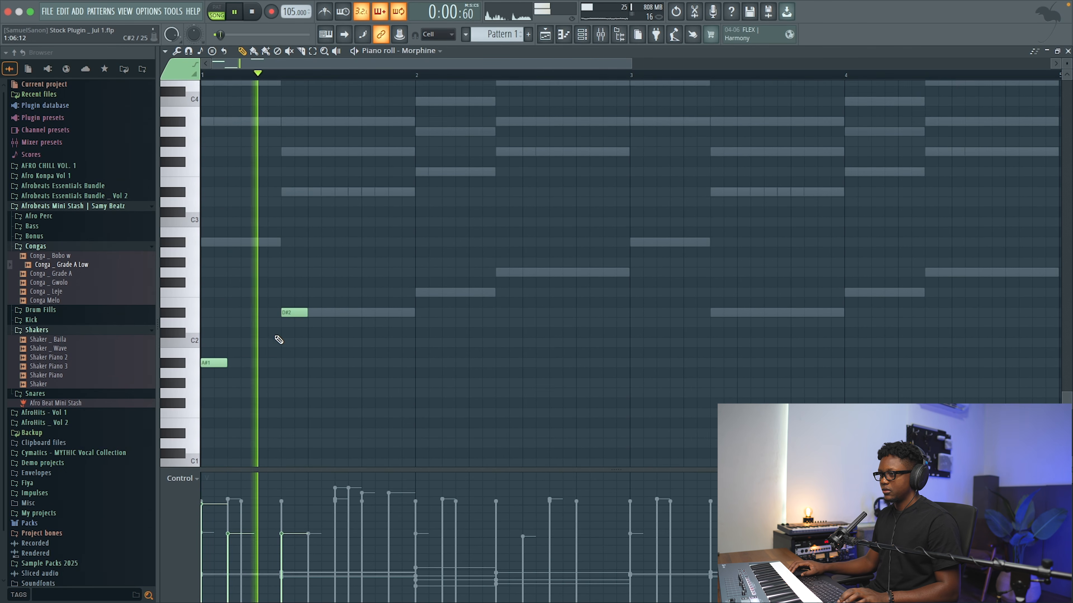
scroll(278, 338, "down", 3)
scroll(296, 236, "down", 1)
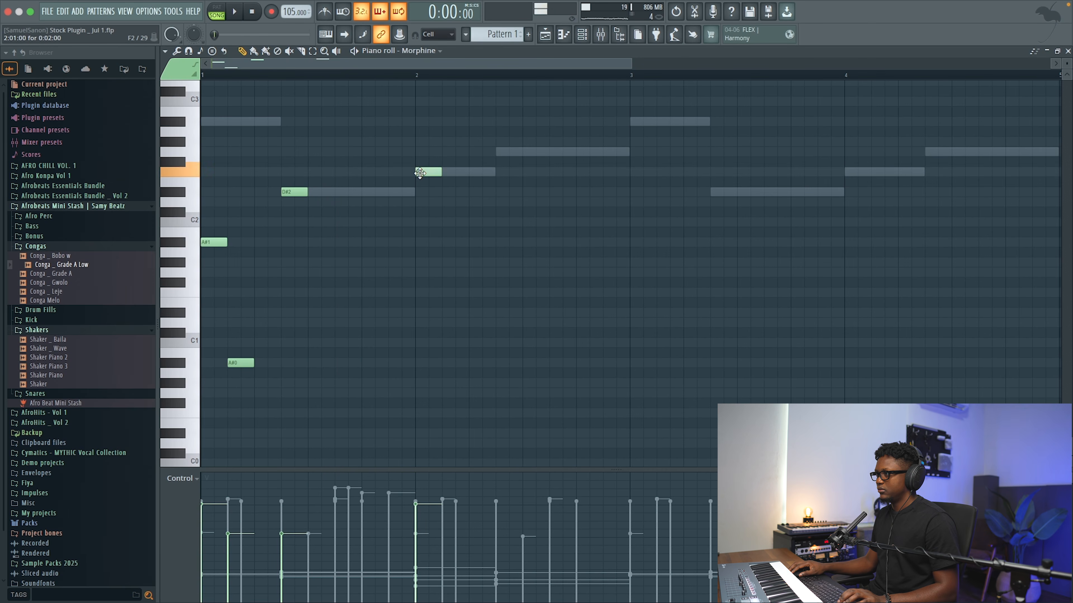
Step: In bar 2 of the Morphine part, lower the opening F2 to F1 and add F2 at step 4
key("ctrl+Down")
key("space")
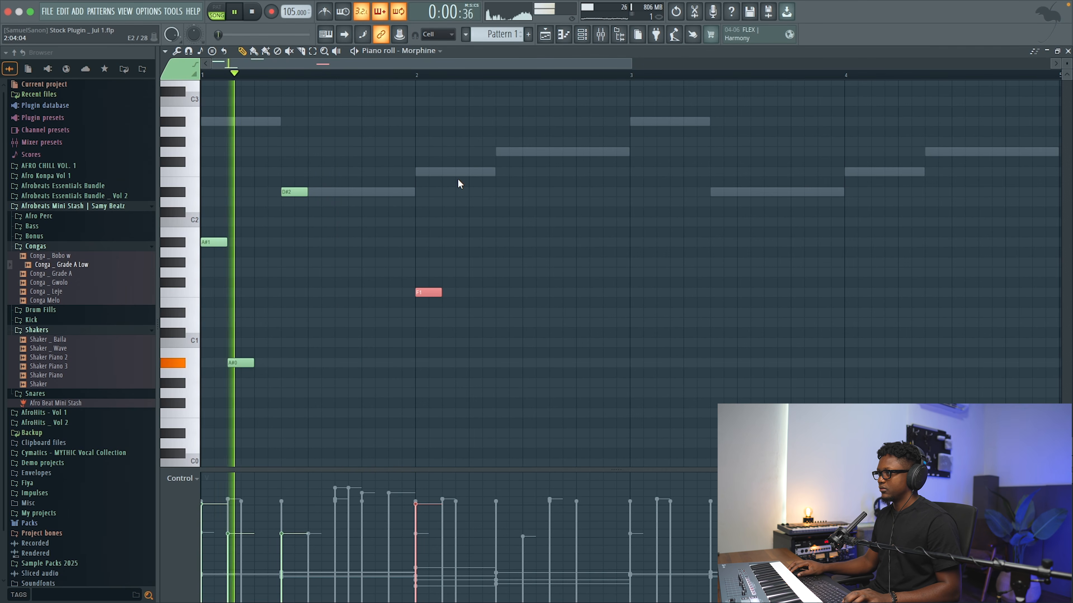
left_click(462, 171)
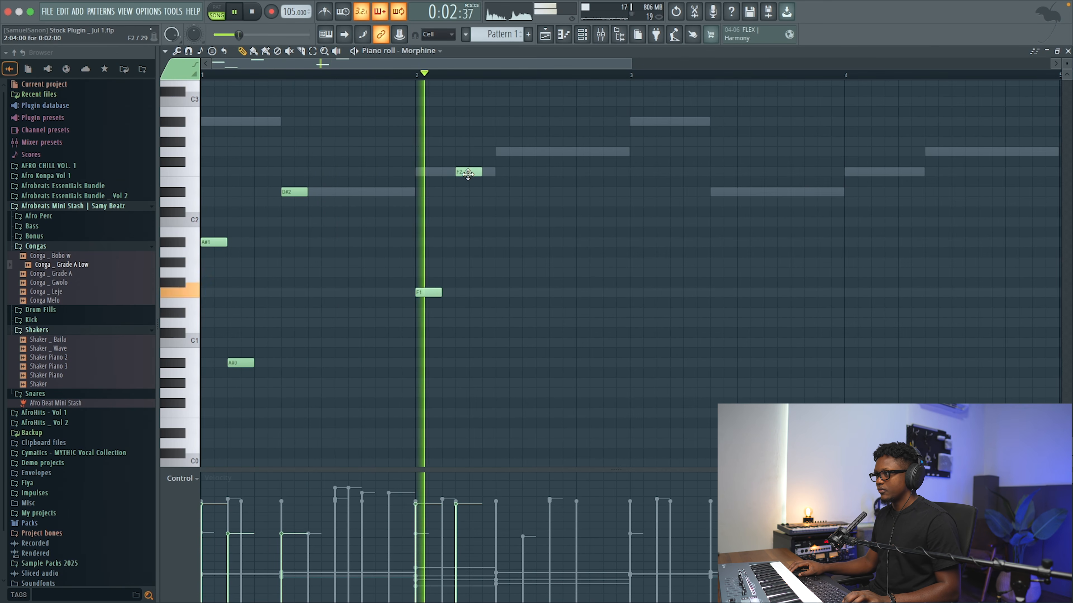
Step: In the Morphine part, place bar 2's F2 on step 4 and shift bar 1's A#0 to step 4
key("space")
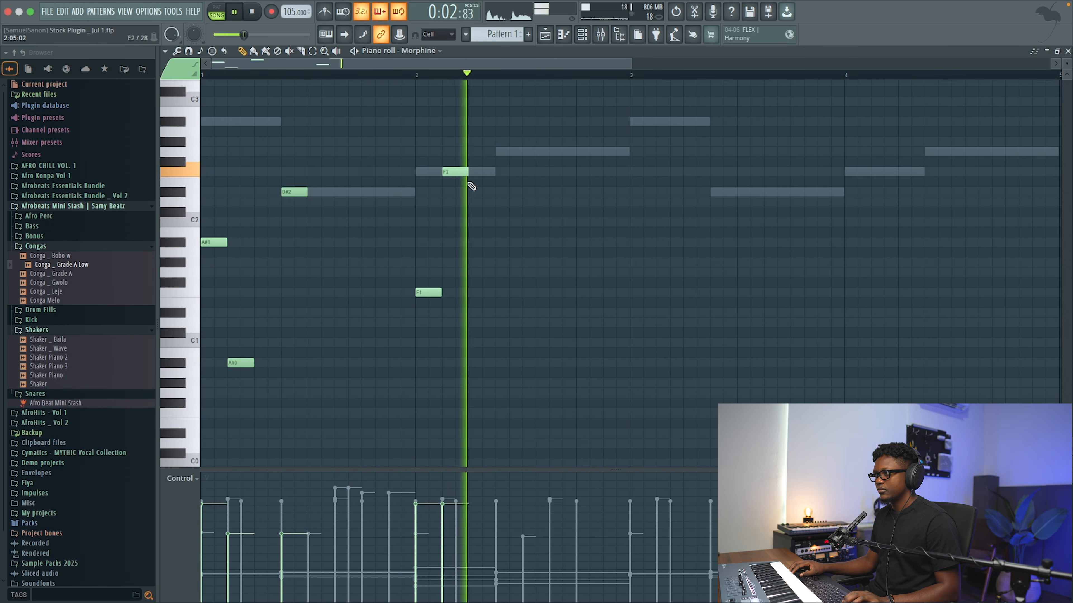
left_click_drag(453, 174, 467, 174)
key("space")
key("space")
left_click_drag(248, 362, 262, 362)
Step: Complete bar 2 of the Morphine part with G1 at steps 7 and 13 and G2 at step 15
key("space")
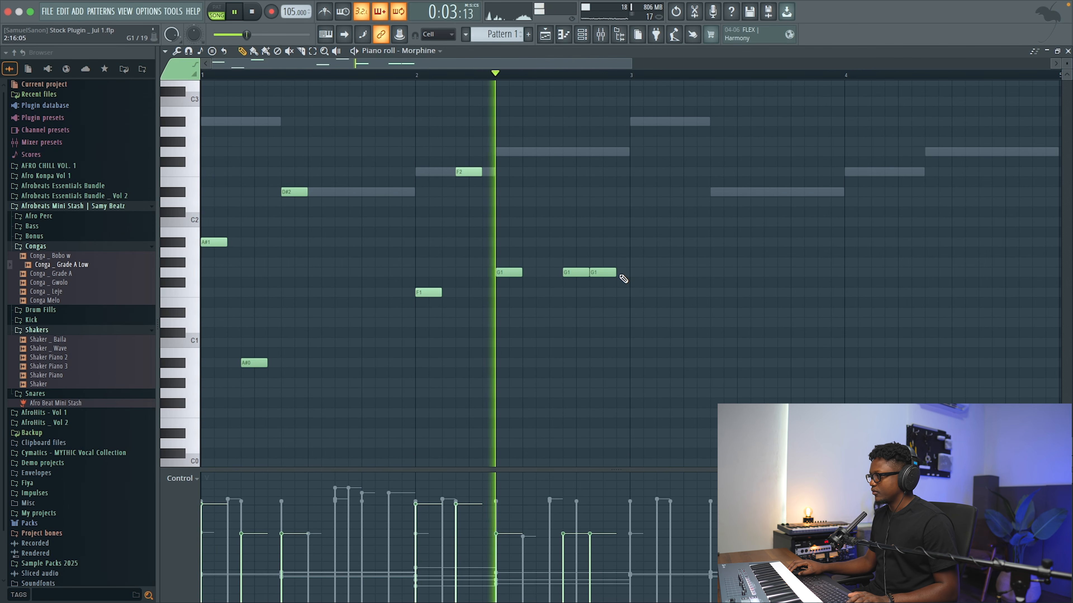
key("space")
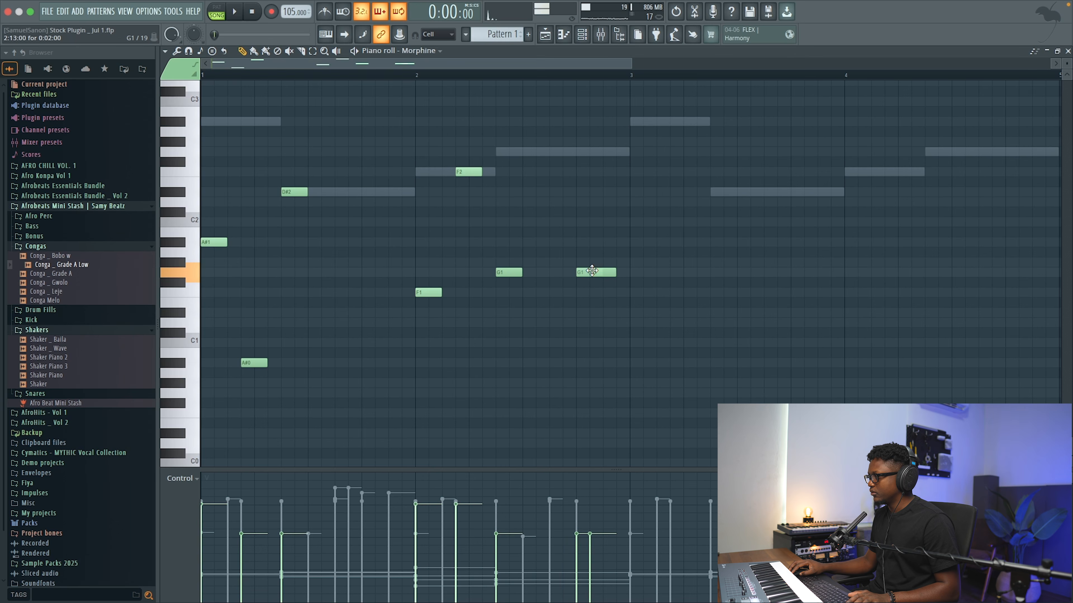
key("space")
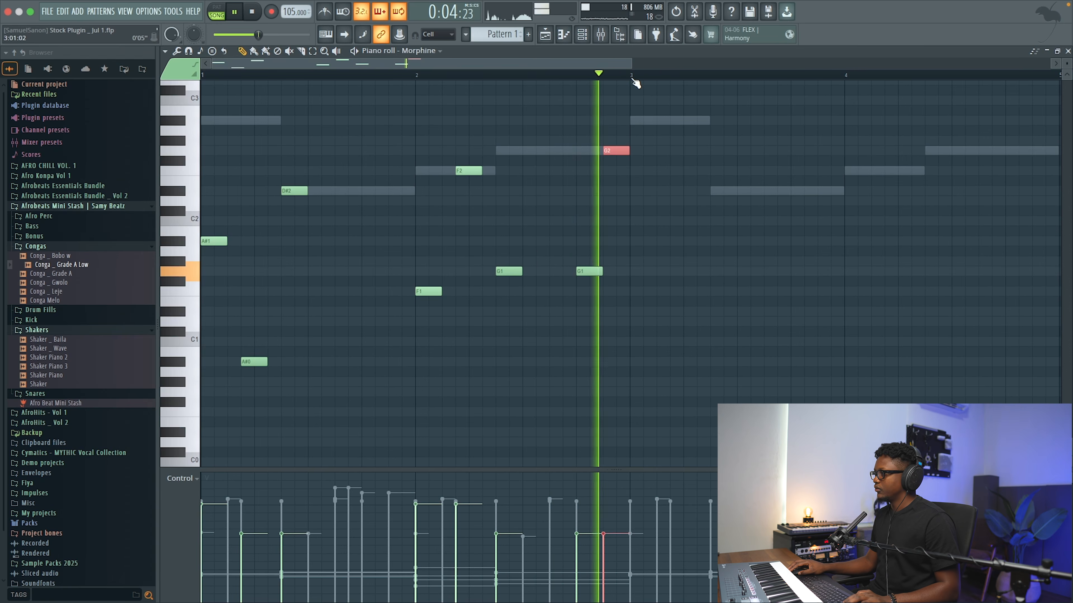
Step: Duplicate the two-bar Morphine phrase into bars 3 and 4, and add a G1 at step 11 of bar 4
left_click_drag(632, 75, 203, 76)
key("ctrl+b")
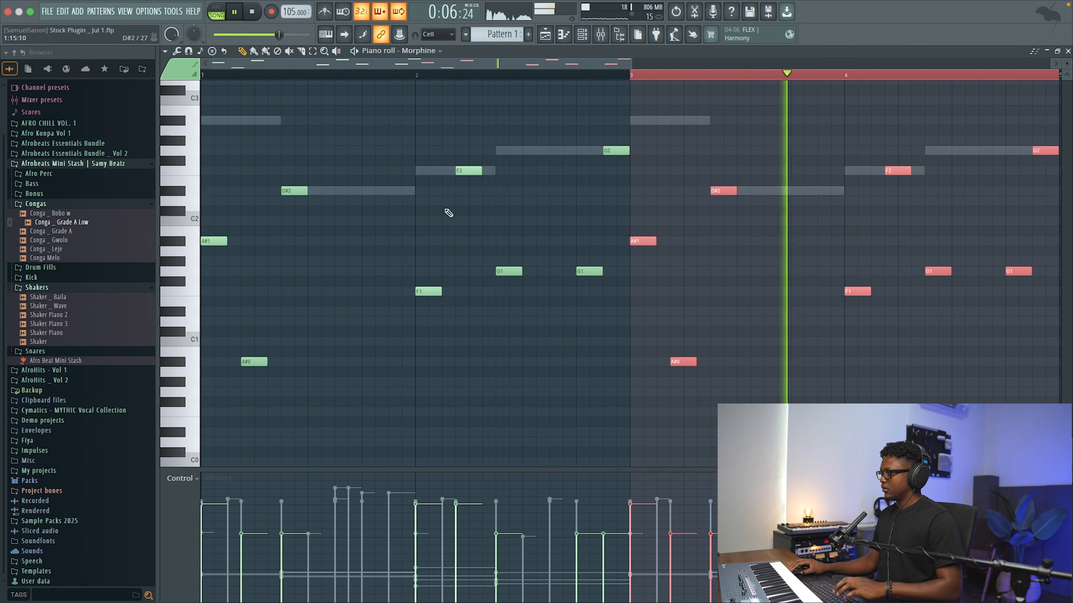
scroll(861, 269, "right", 6)
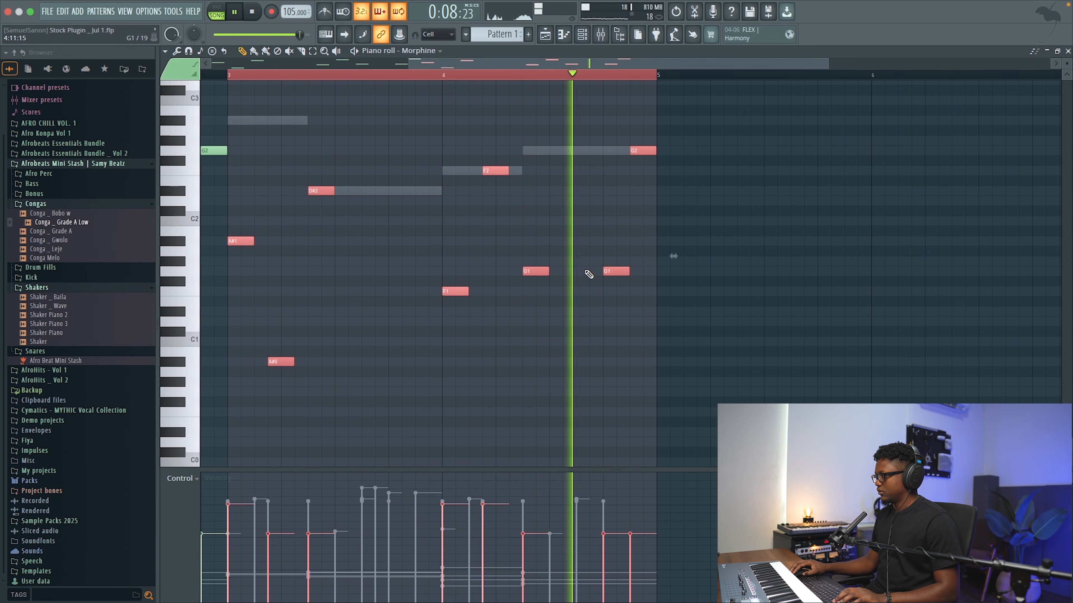
left_click(443, 77)
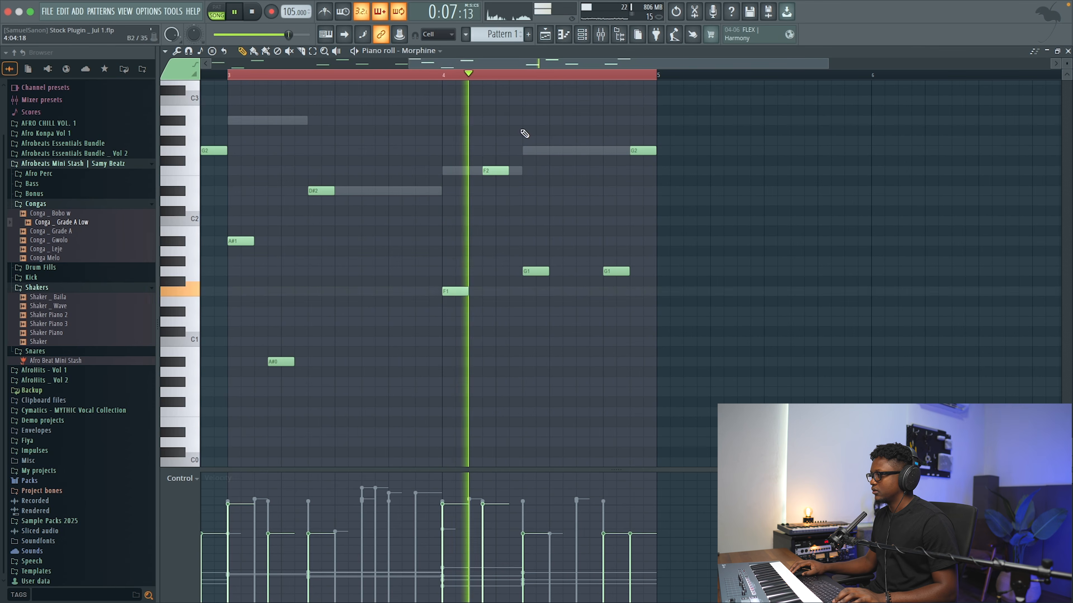
key("space")
key("space")
left_click(608, 271)
key("space")
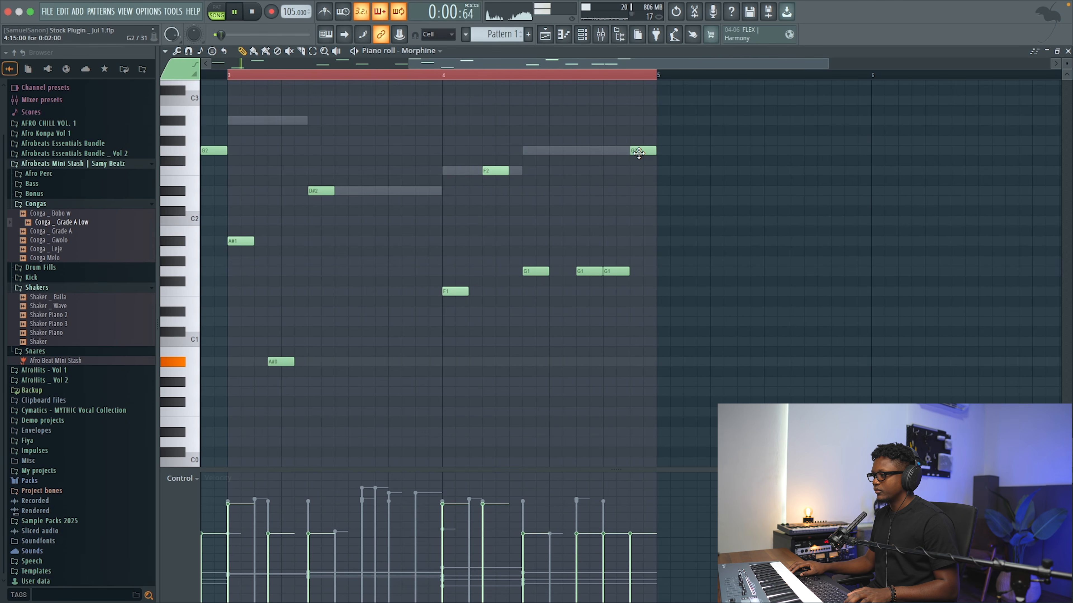
Step: Raise the velocities of the Morphine notes across all four bars to a nearly even level, and close the piano roll
left_click_drag(452, 64, 226, 74)
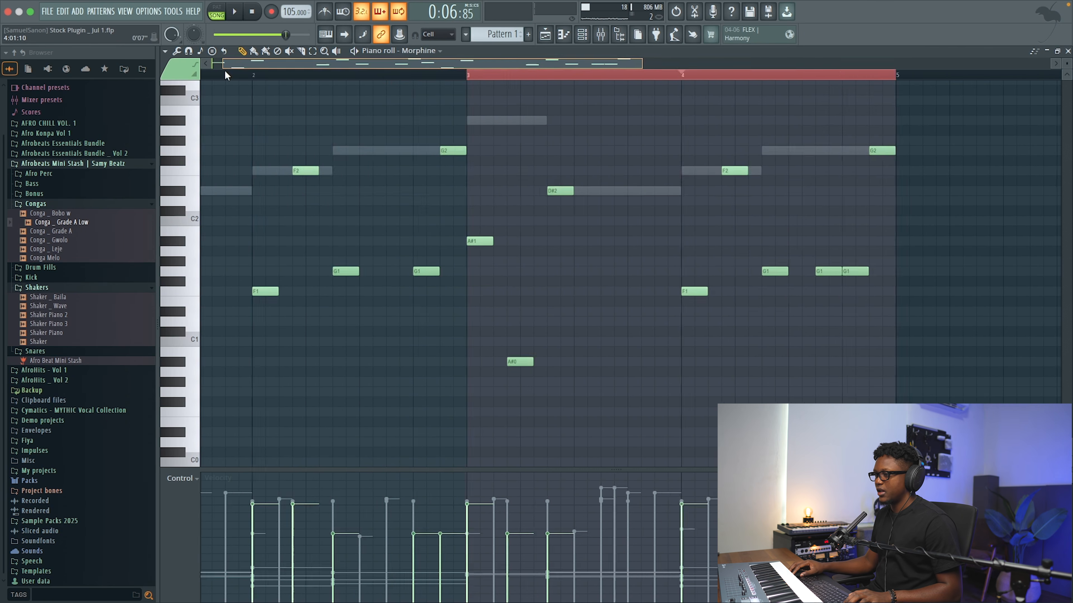
left_click_drag(202, 502, 389, 511)
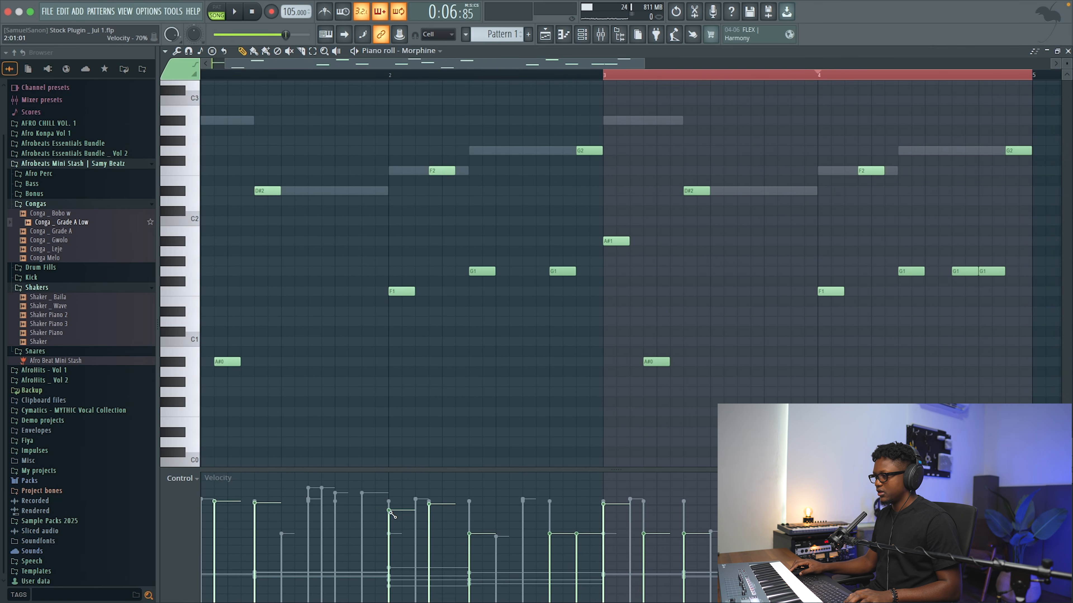
scroll(213, 492, "left", 1)
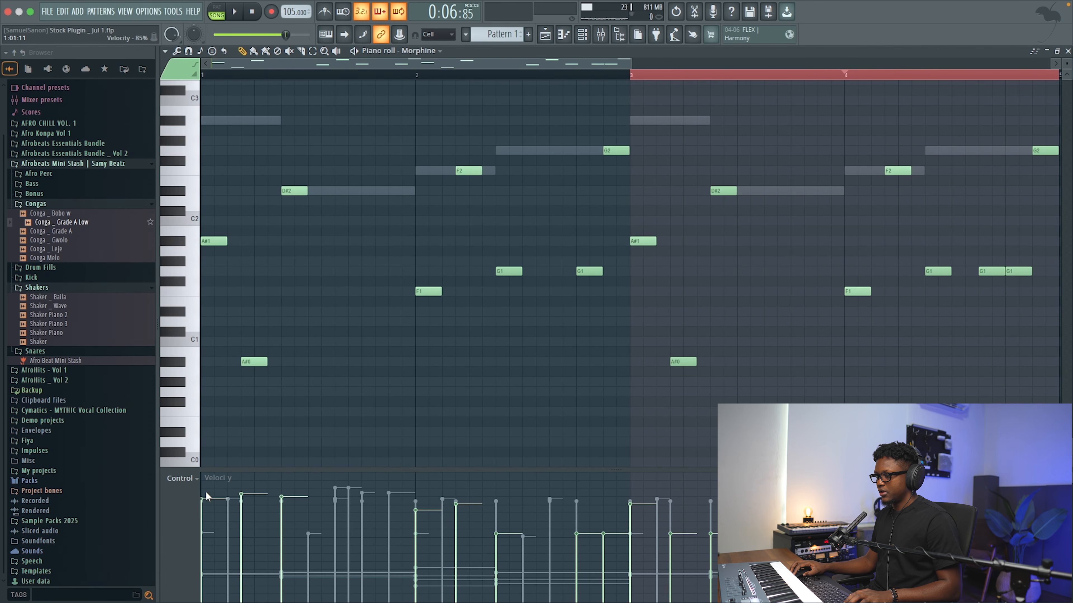
left_click_drag(204, 491, 713, 502)
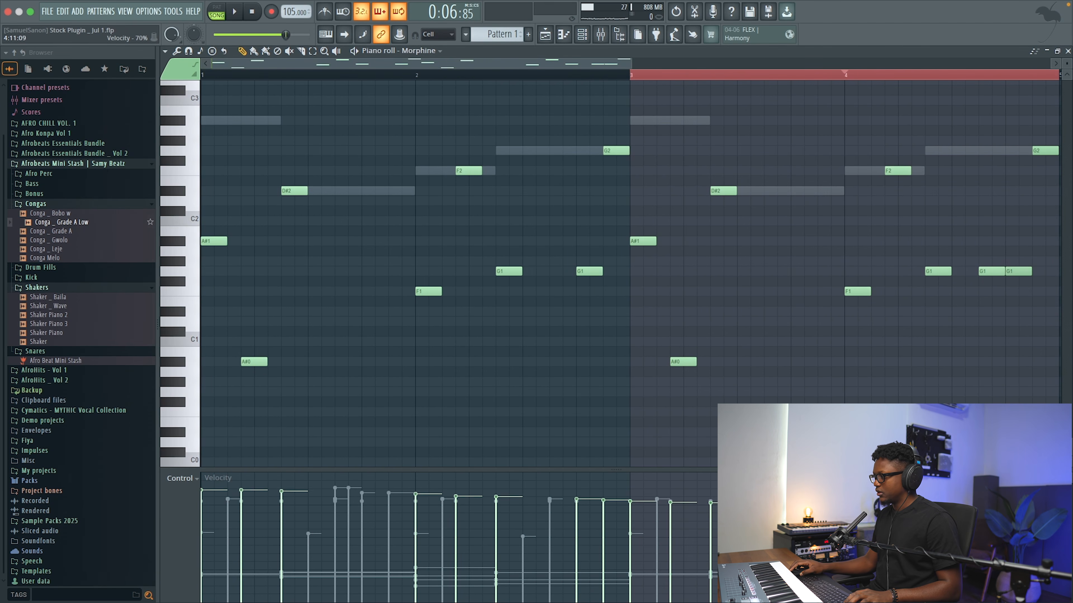
key("space")
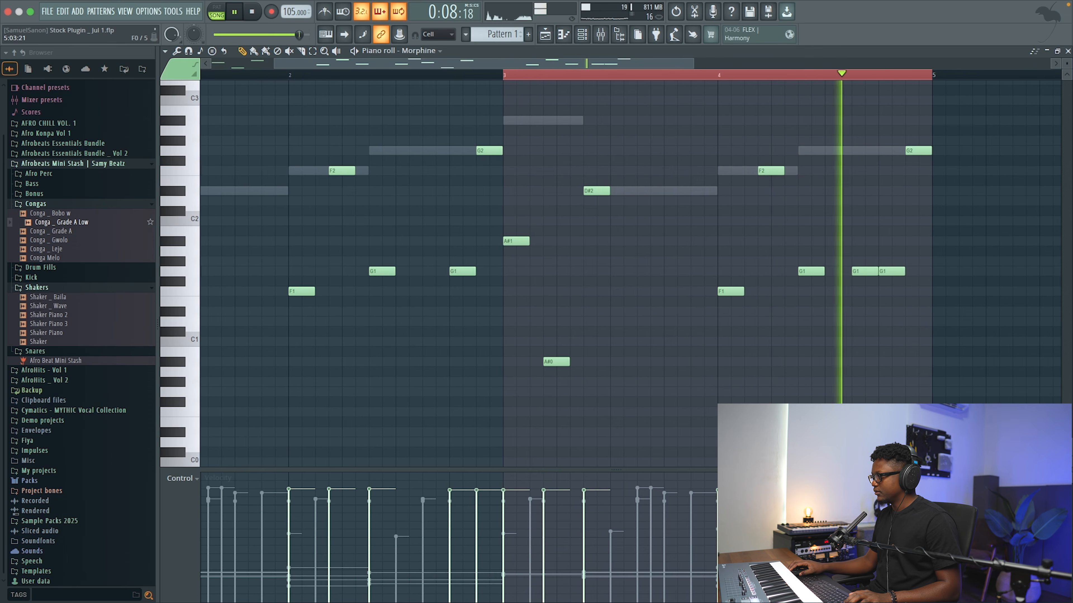
left_click(1068, 51)
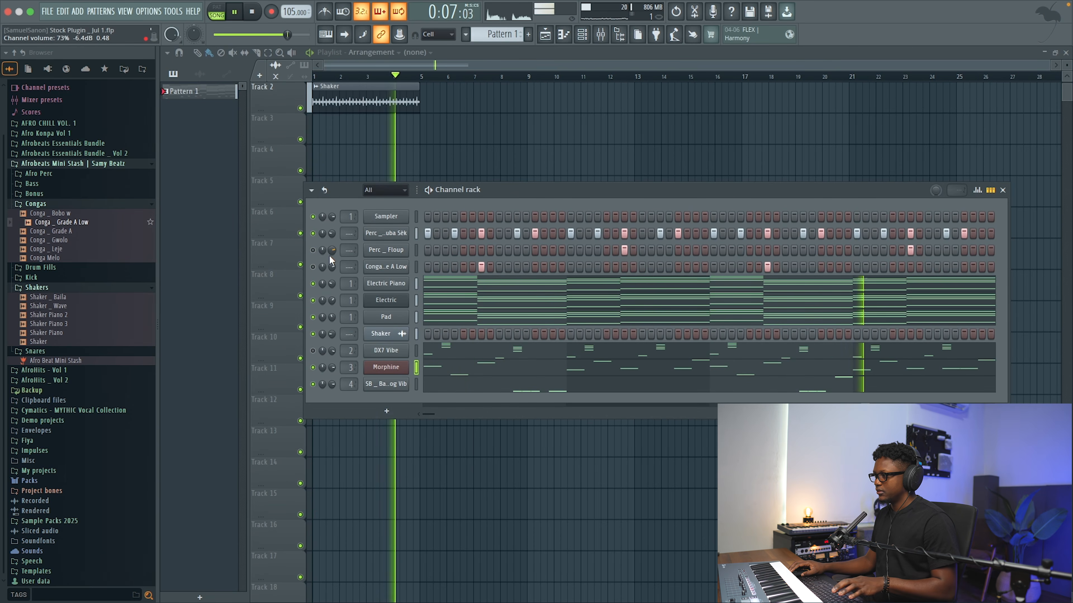
Step: Look over the mixer, and unmute the DX7 Vibe and Perc _ Floup channels in the channel rack
key("F6")
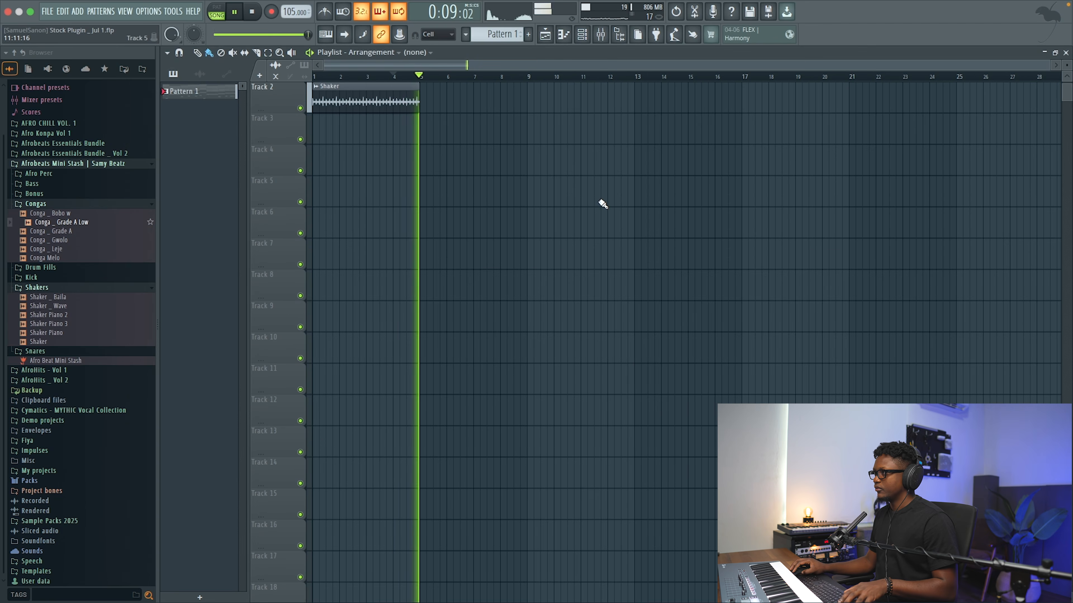
left_click(603, 37)
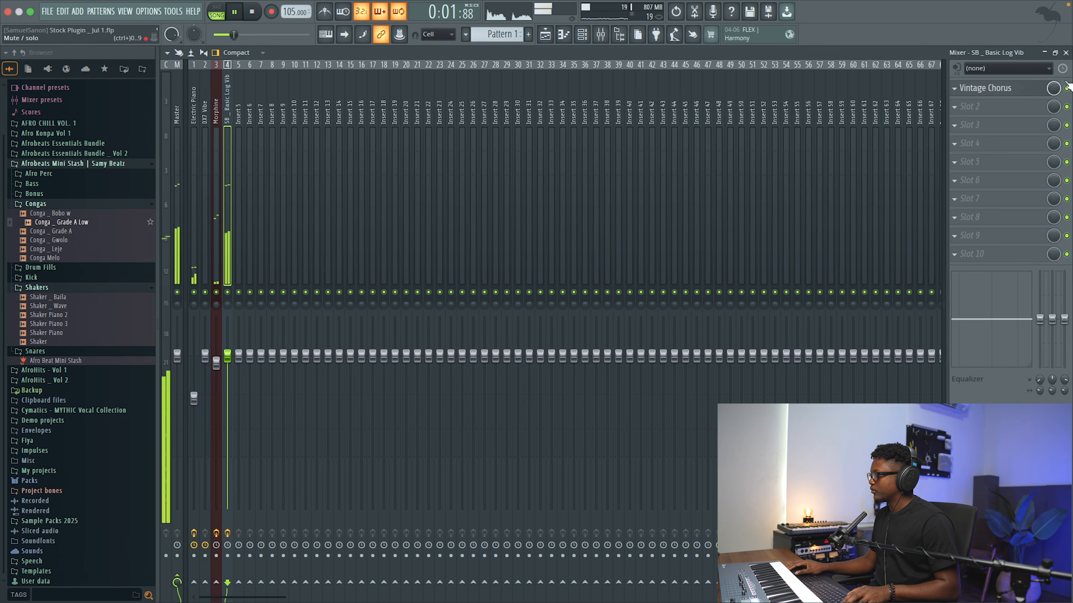
left_click(1066, 54)
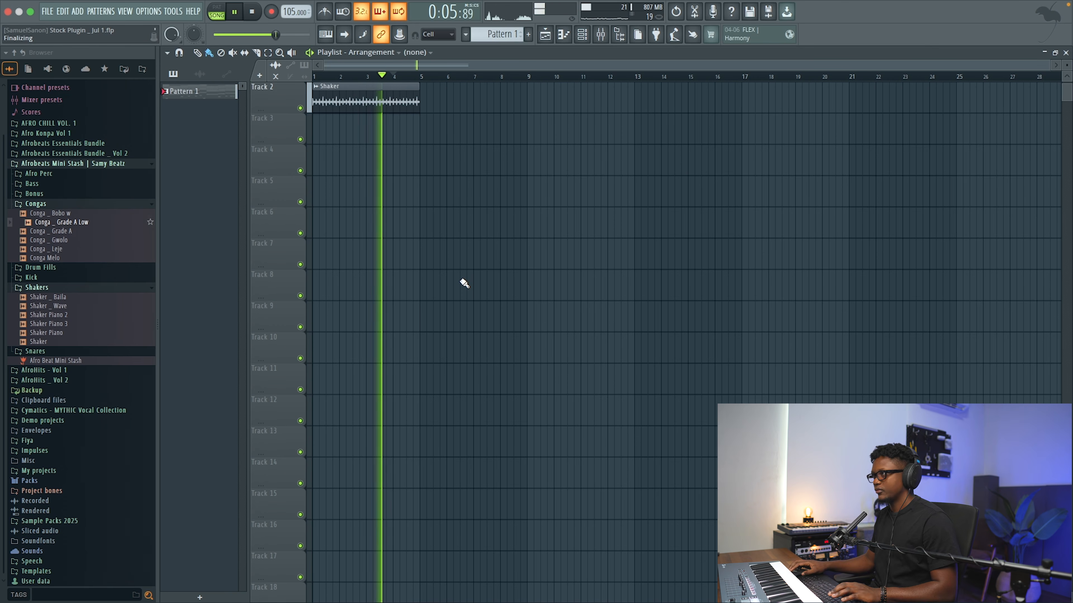
scroll(566, 160, "up", 3)
left_click(584, 38)
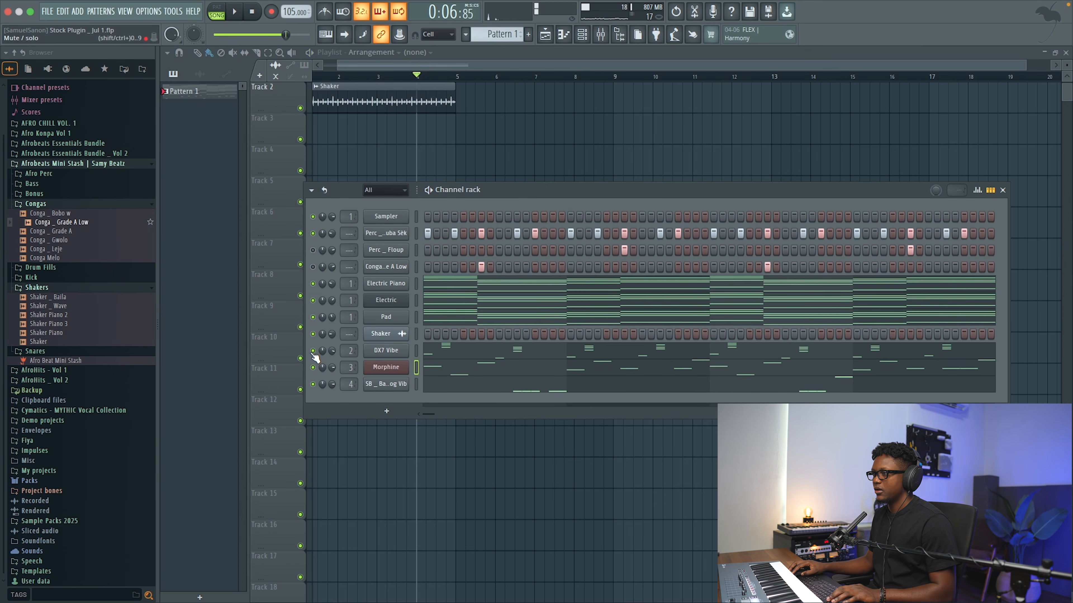
left_click(313, 252)
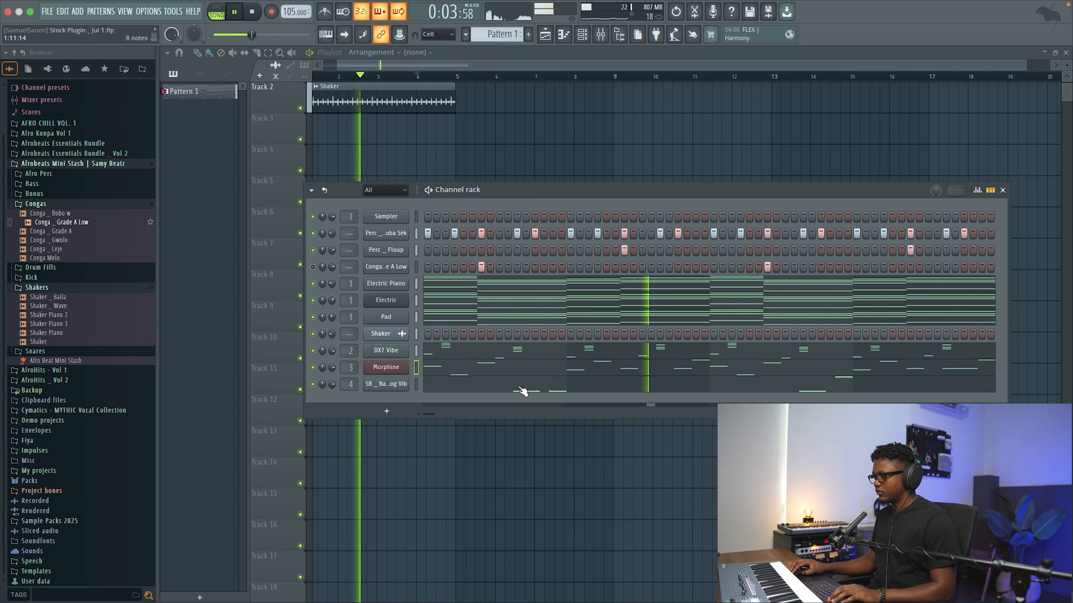
Step: In the Log Vib part, transpose the last bar 1 note down an octave to D#2 and close the piano roll
left_click(559, 389)
scroll(395, 233, "up", 5)
left_click(411, 282)
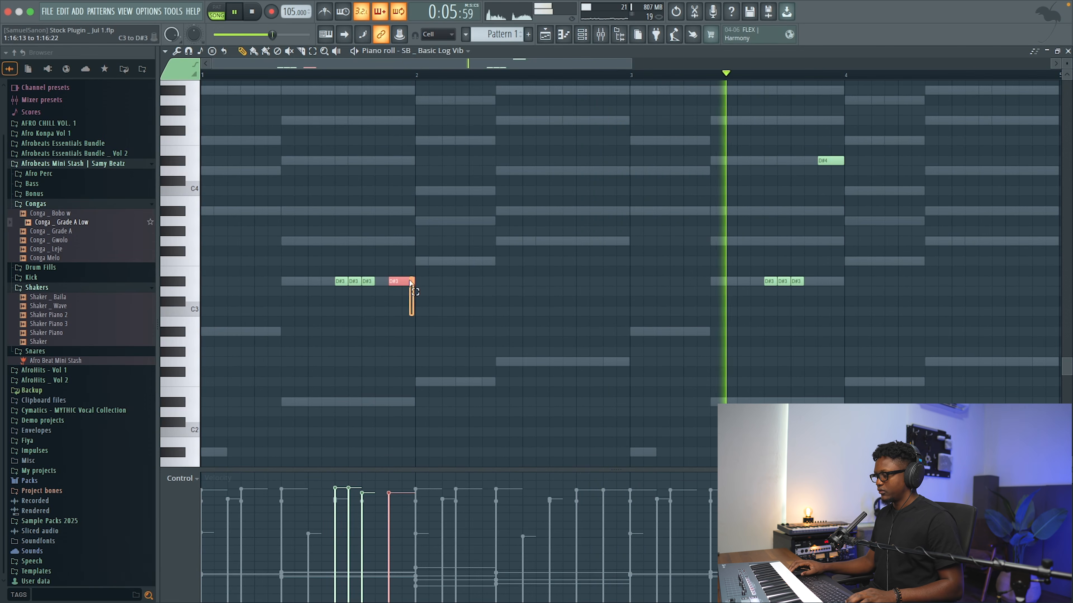
key("ctrl+Down")
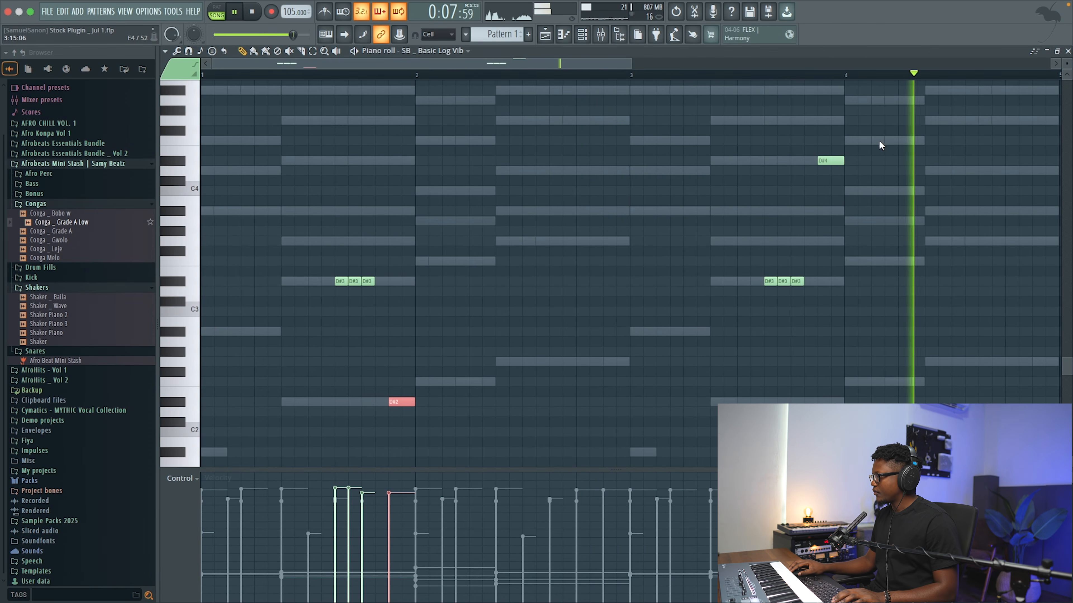
left_click(1067, 52)
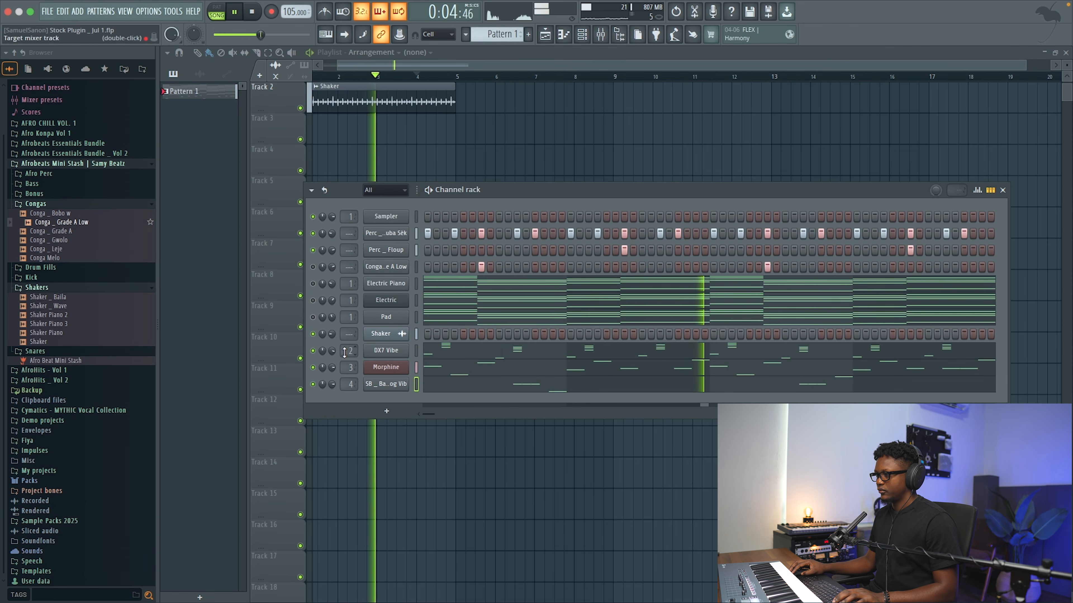
Step: Route the DX7 Vibe and Morphine channels directly to the Master, and check the master release in the Morphine synth
key("space")
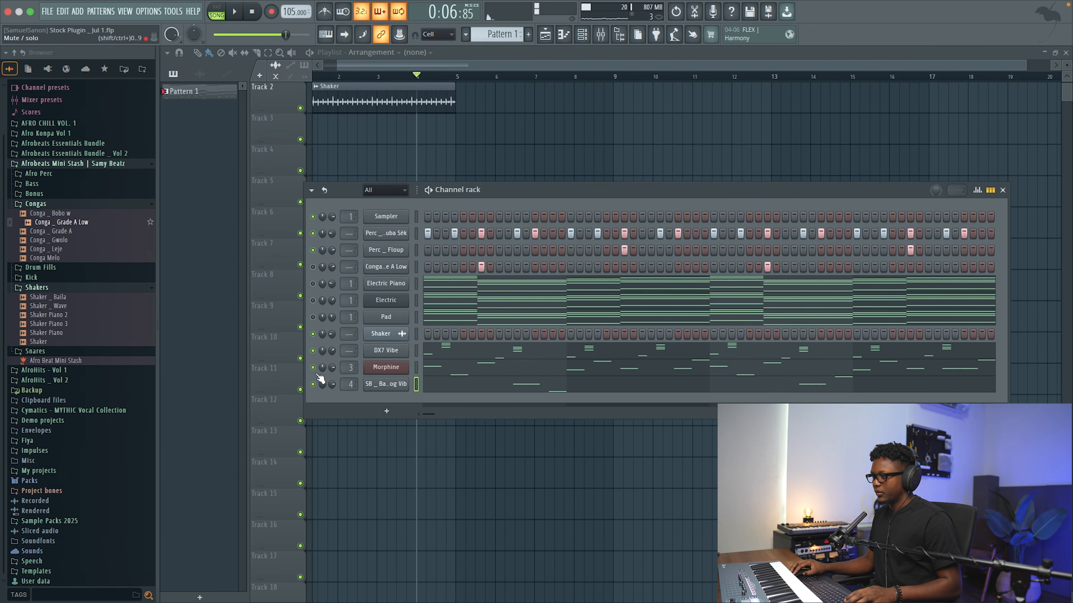
key("space")
left_click(385, 368)
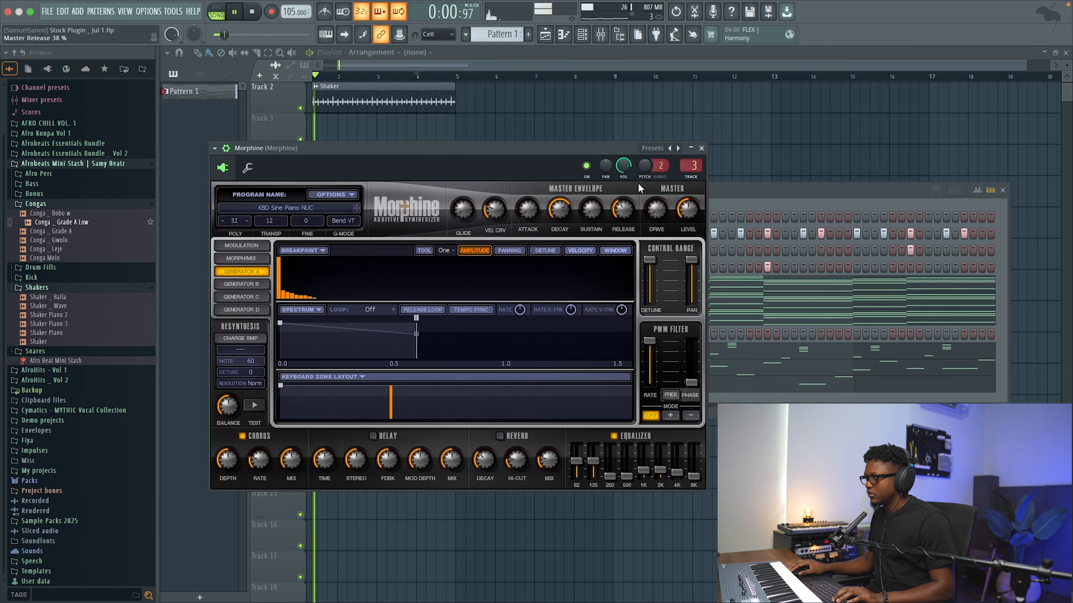
left_click(702, 148)
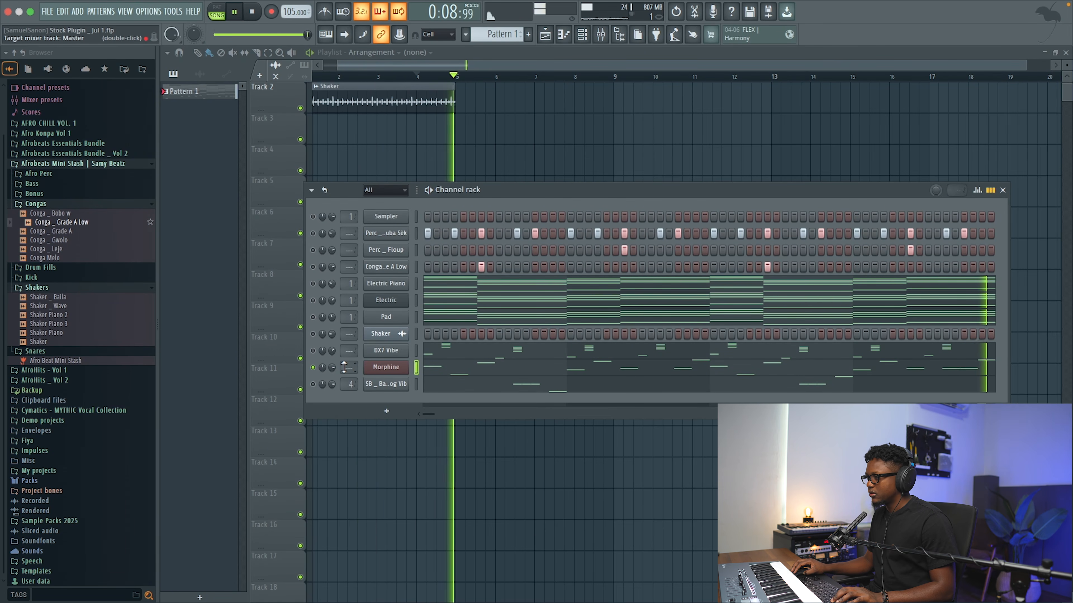
Step: Bring the DX7 Vibe, percussion, Shaker and conga channels back in alongside Morphine, and stop playback
left_click(313, 351)
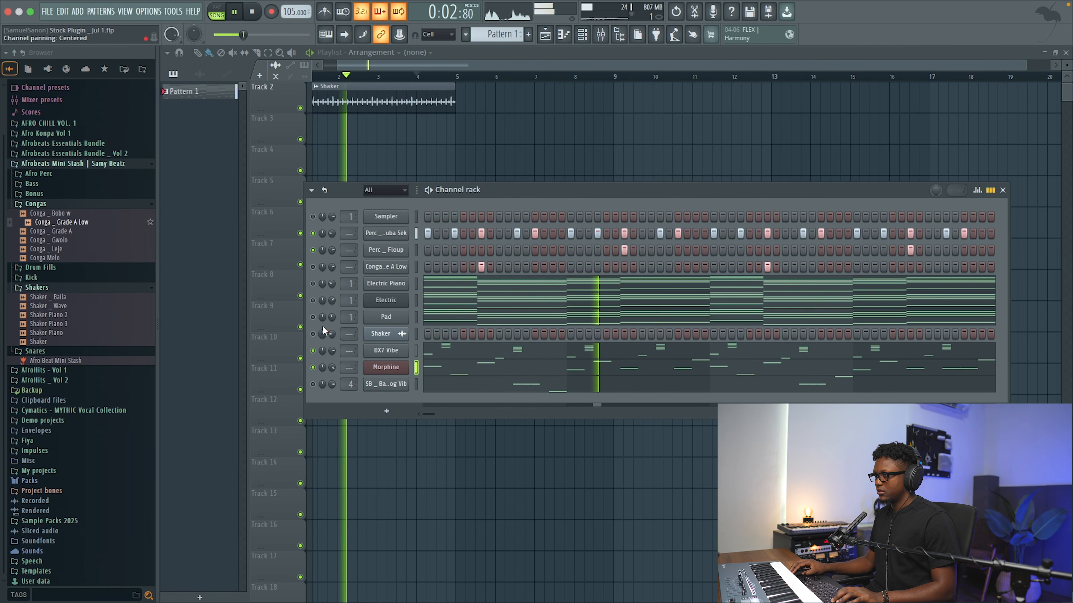
left_click(313, 334)
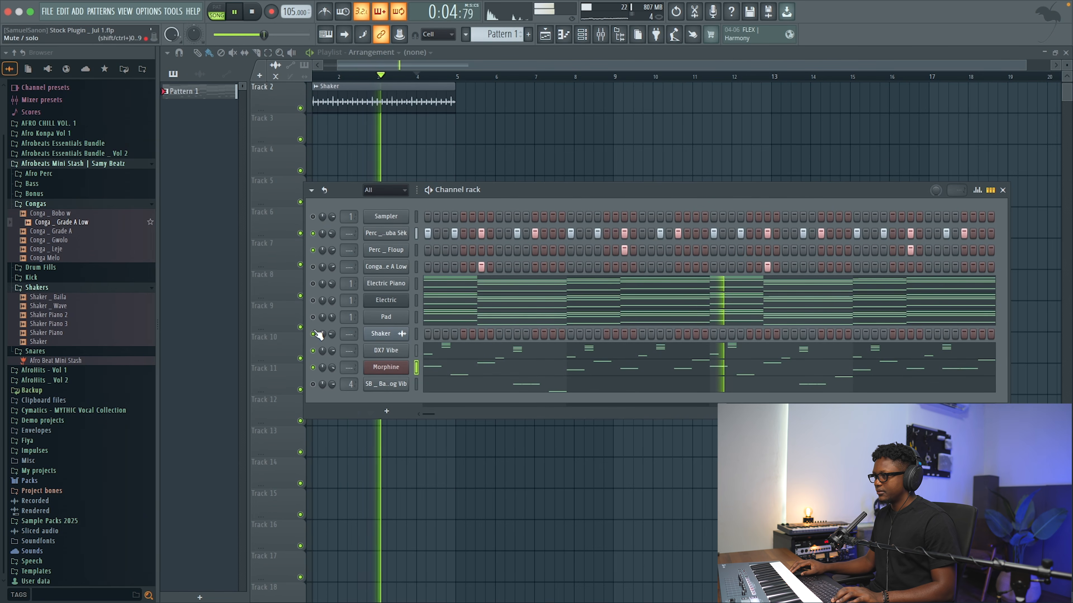
left_click(313, 250)
left_click(313, 267)
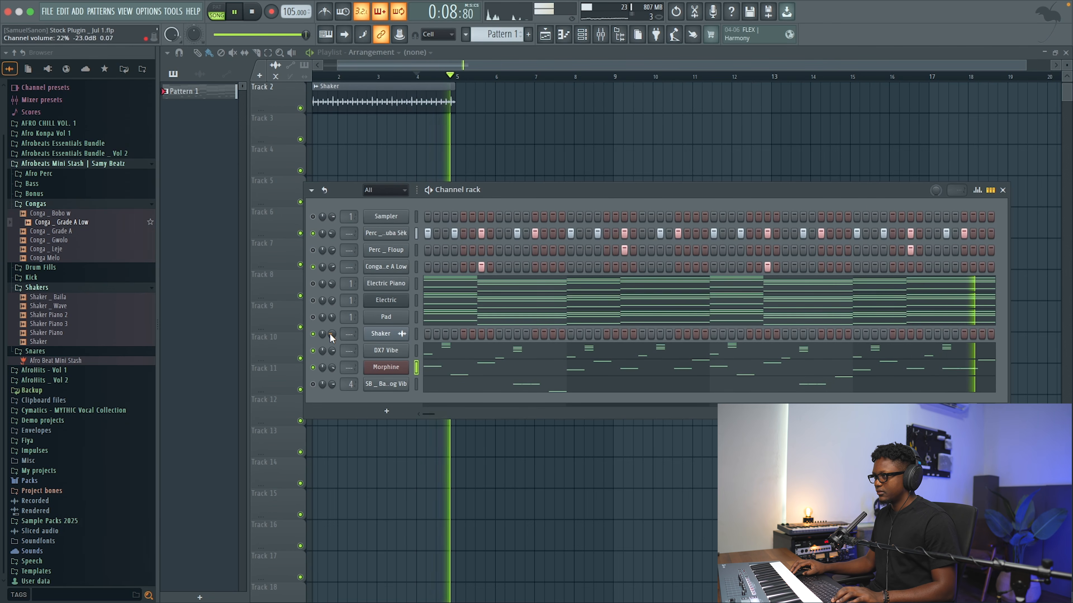
left_click(254, 15)
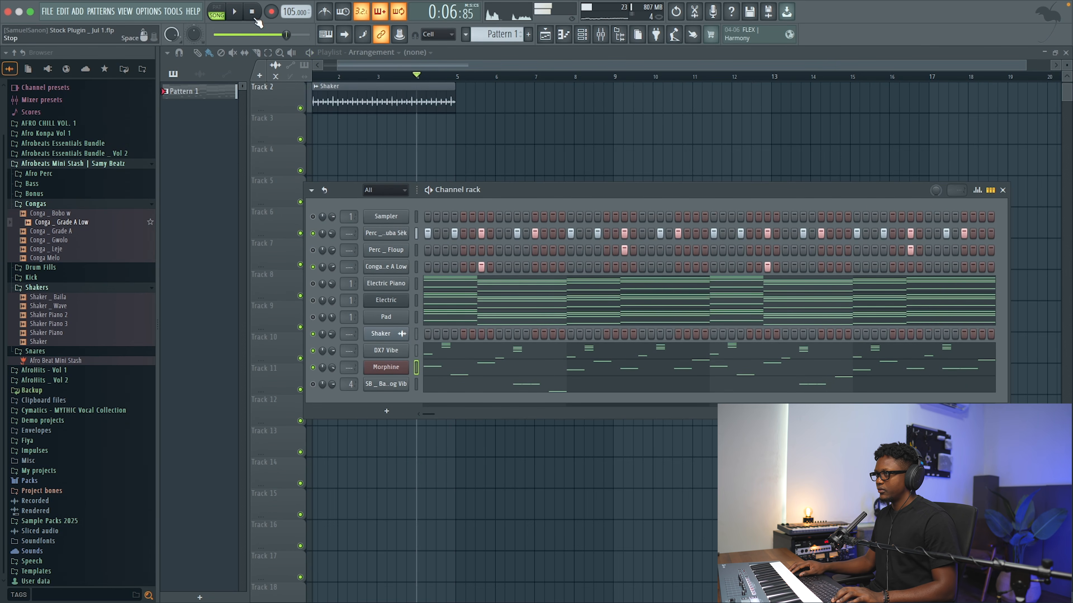
Step: Audition the shaker samples, replace the Shaker clip on Track 2 with Shaker Piano 2, and open its channel settings
left_click(58, 299)
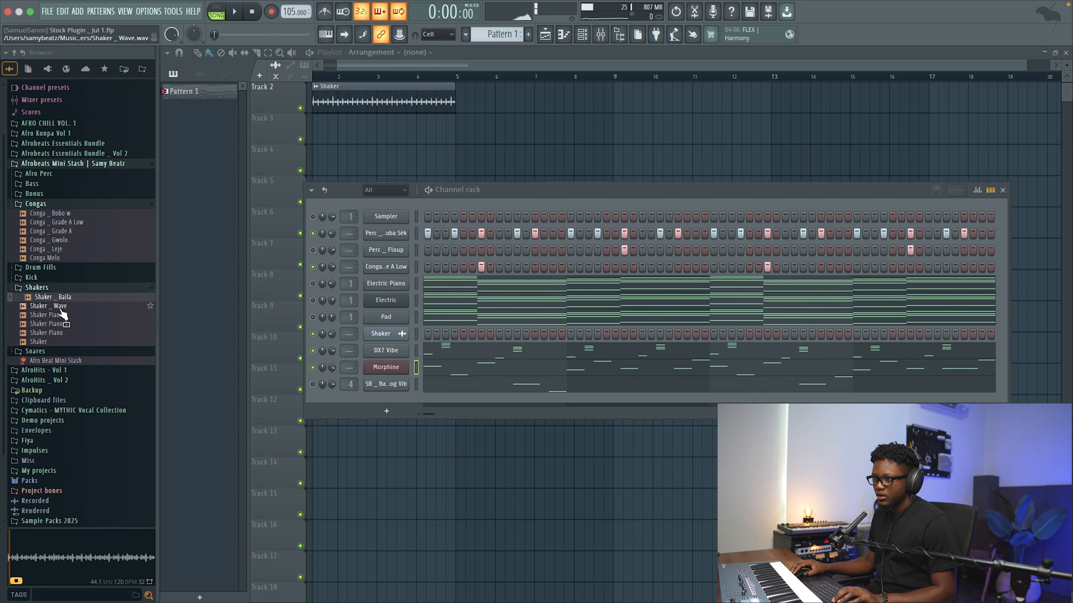
left_click(65, 315)
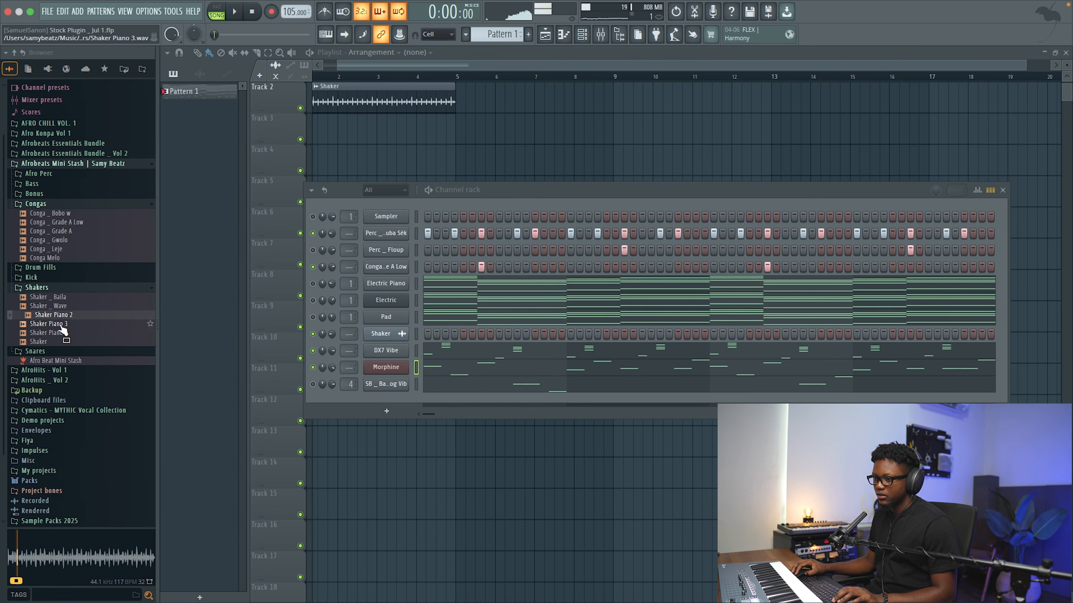
left_click_drag(55, 315, 626, 56)
left_click_drag(444, 90, 446, 87)
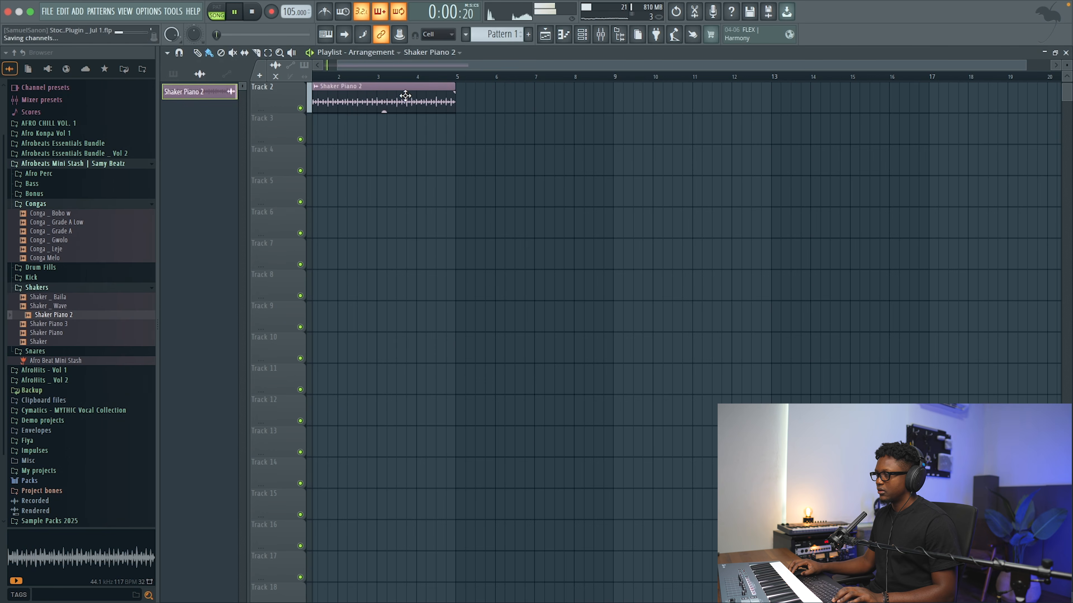
double_click(406, 97)
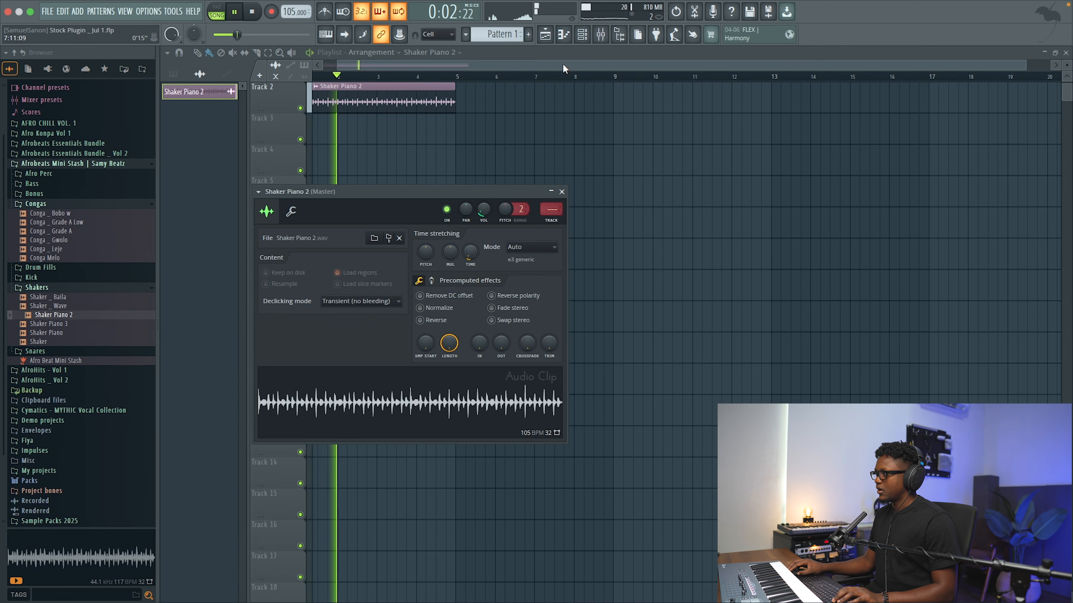
Step: Delete the low single notes A#3, D#3, F3 and G3 from the DX7 Vibe part, play back the remaining chords, and close the piano roll
left_click(582, 42)
left_click(386, 191)
left_click(389, 204)
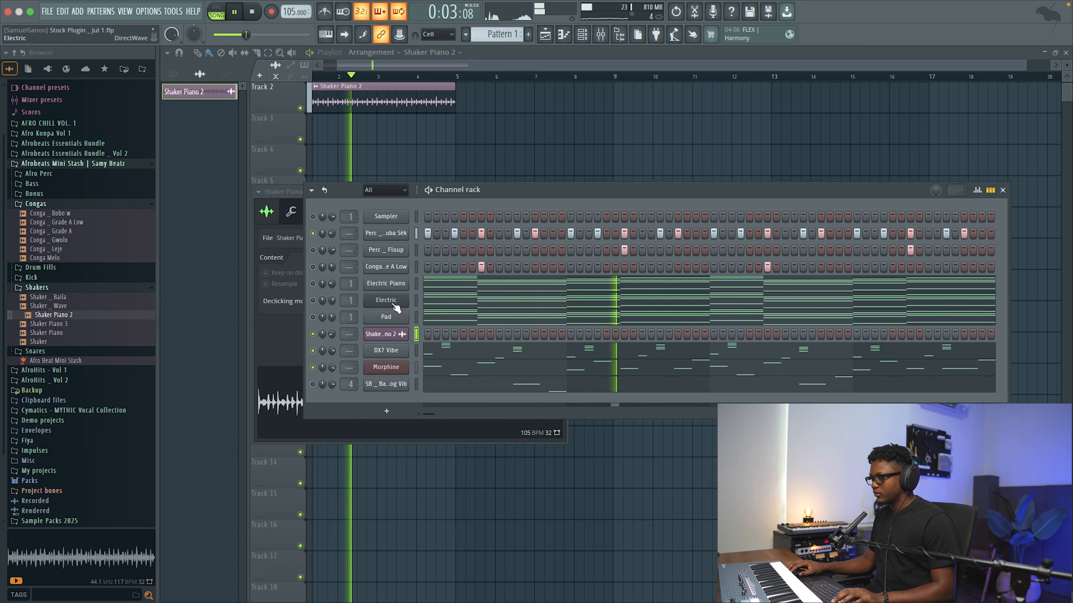
left_click(440, 355)
key("space")
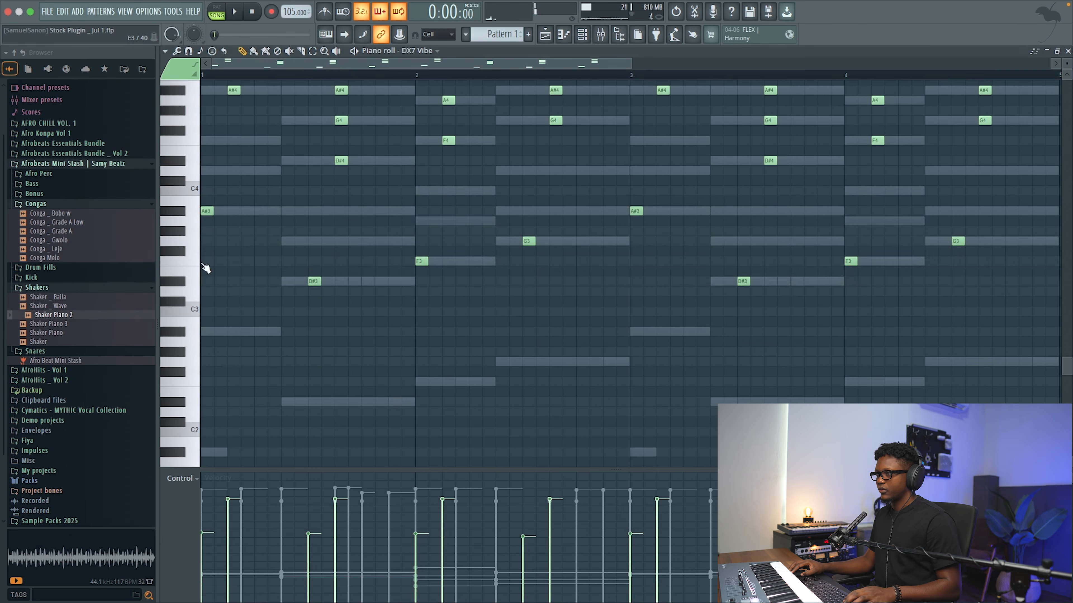
left_click_drag(184, 200, 198, 287)
key("Delete")
key("space")
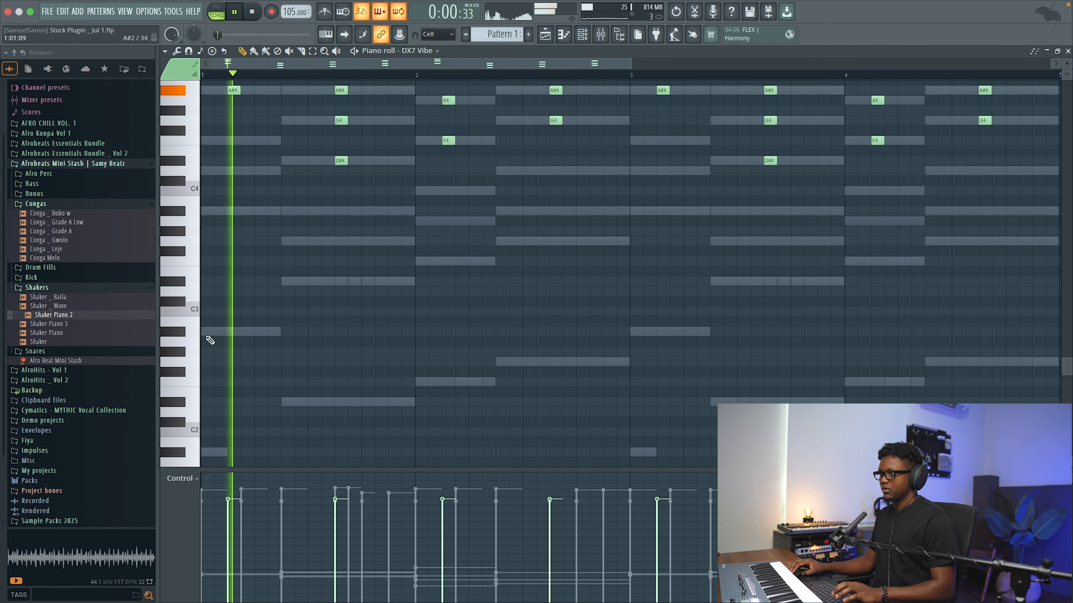
scroll(383, 248, "up", 3)
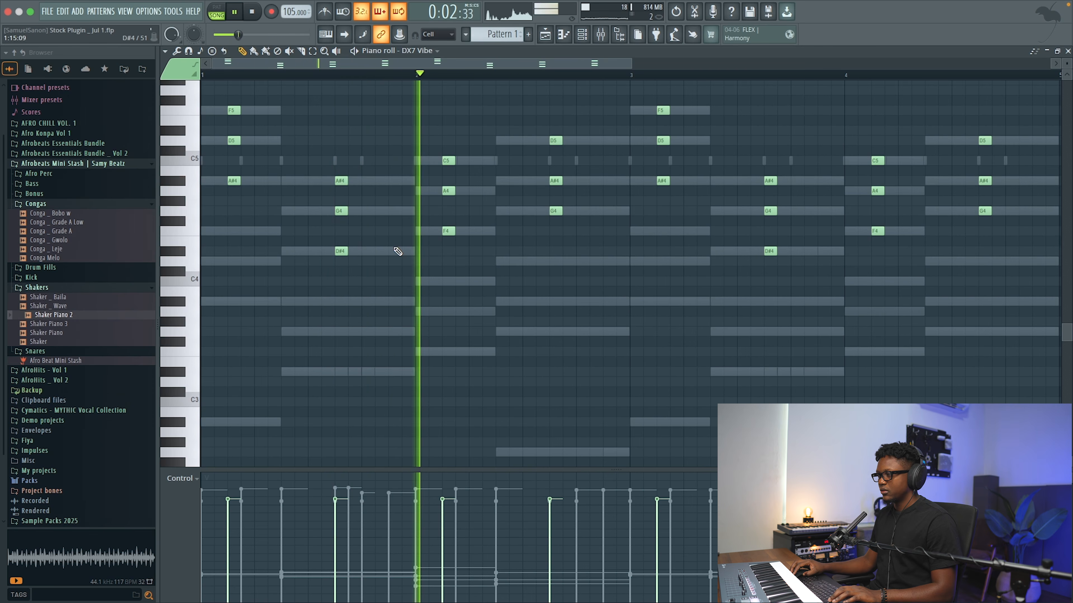
left_click(1057, 52)
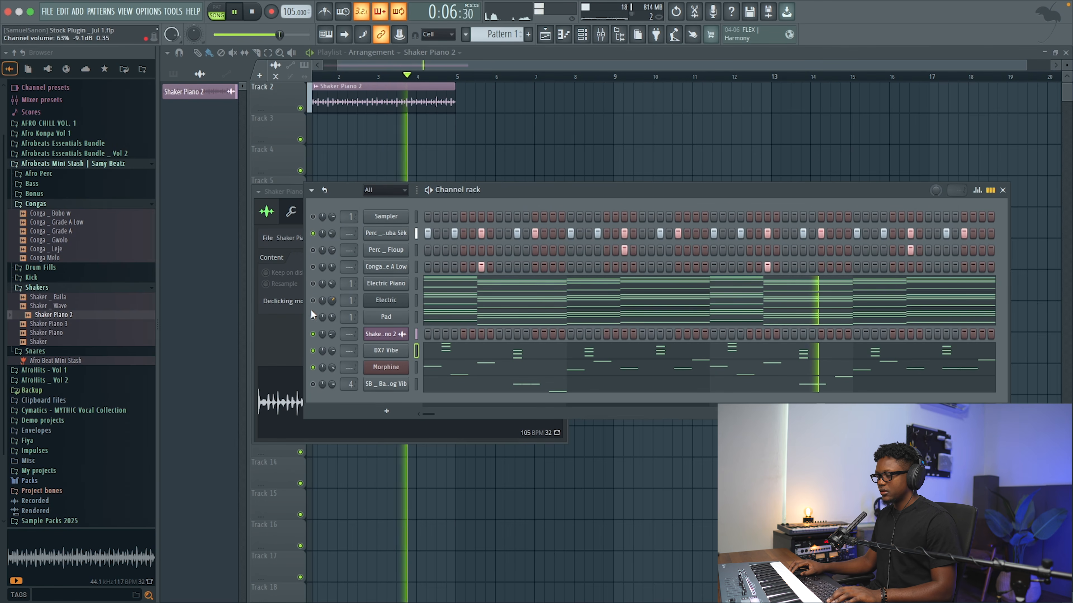
Step: Unmute the Pad, Electric and Electric Piano channels, and enable Chorus in the Morphine synth while playing back the beat
left_click_drag(313, 316, 314, 284)
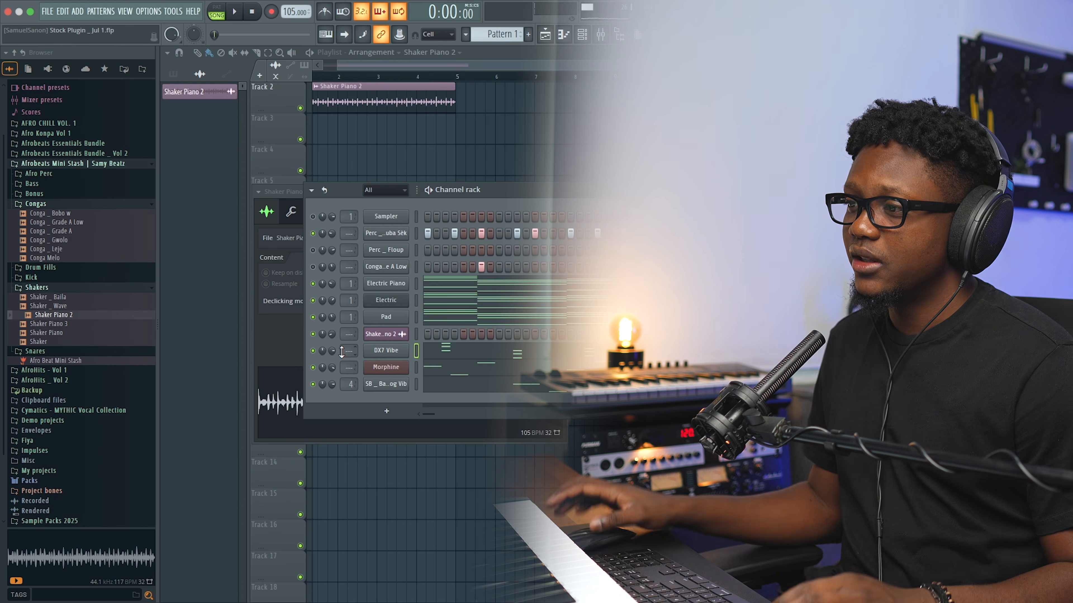
left_click(372, 368)
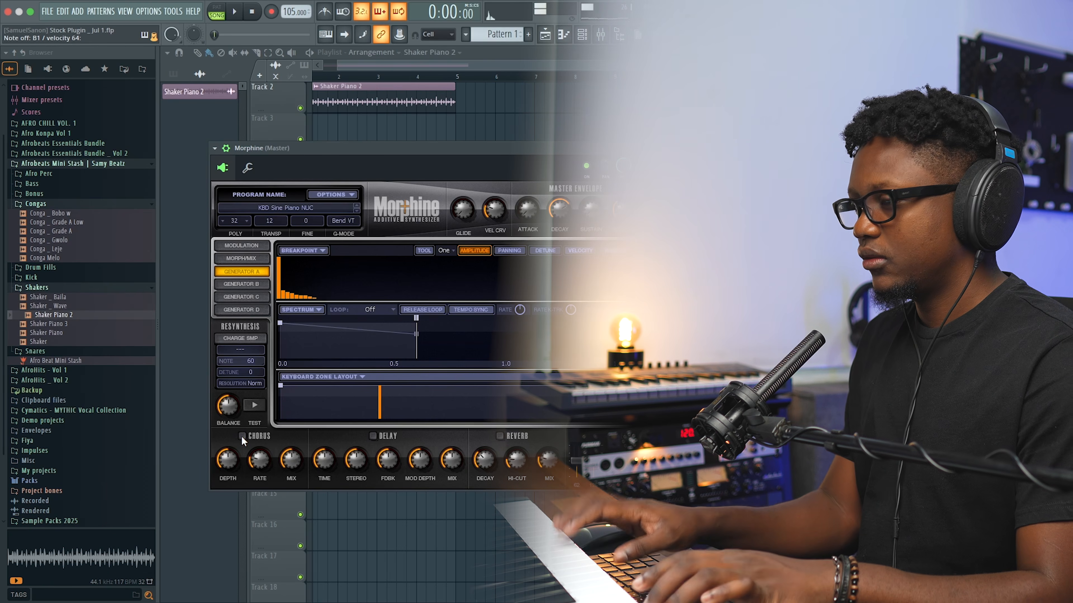
key("space")
left_click(241, 436)
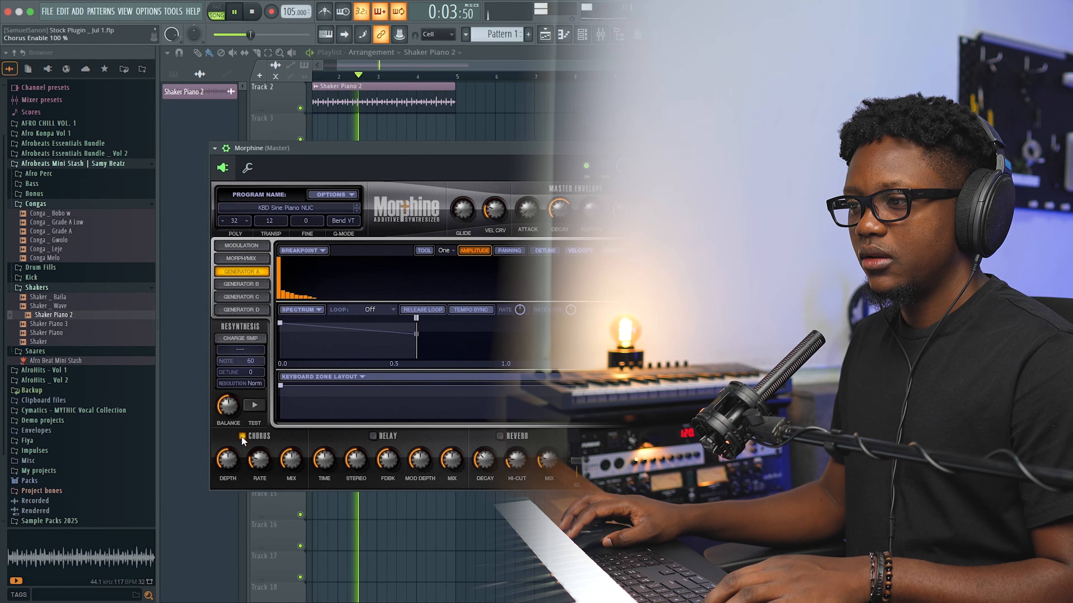
key("space")
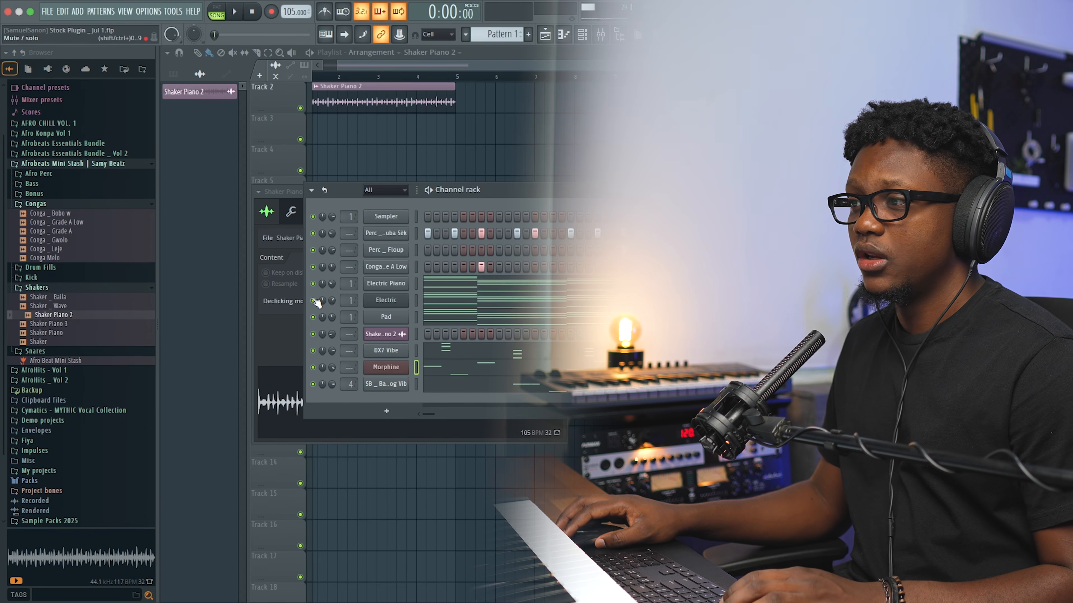
key("space")
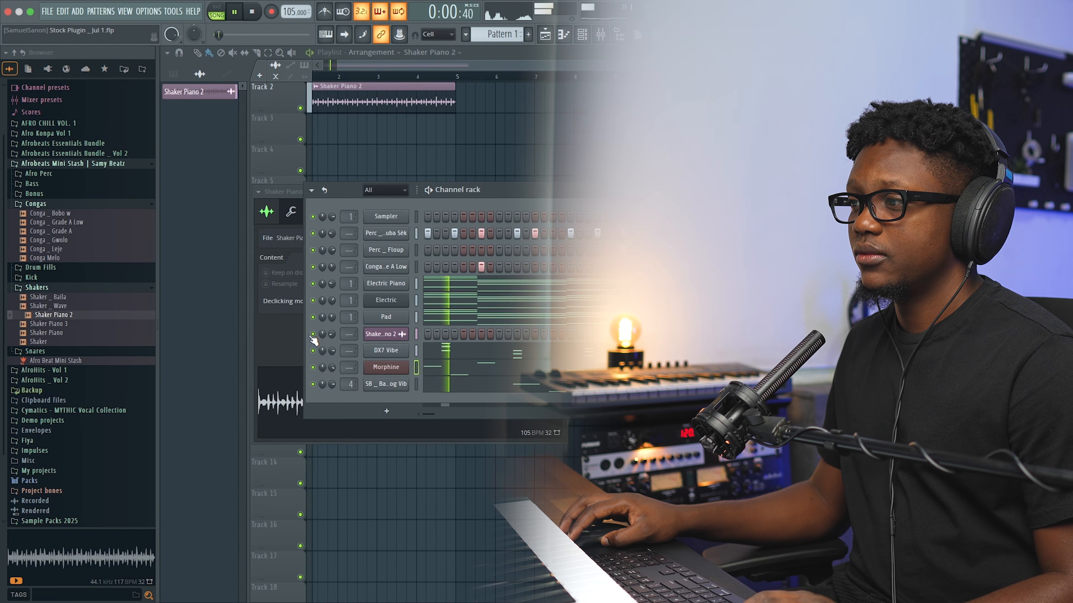